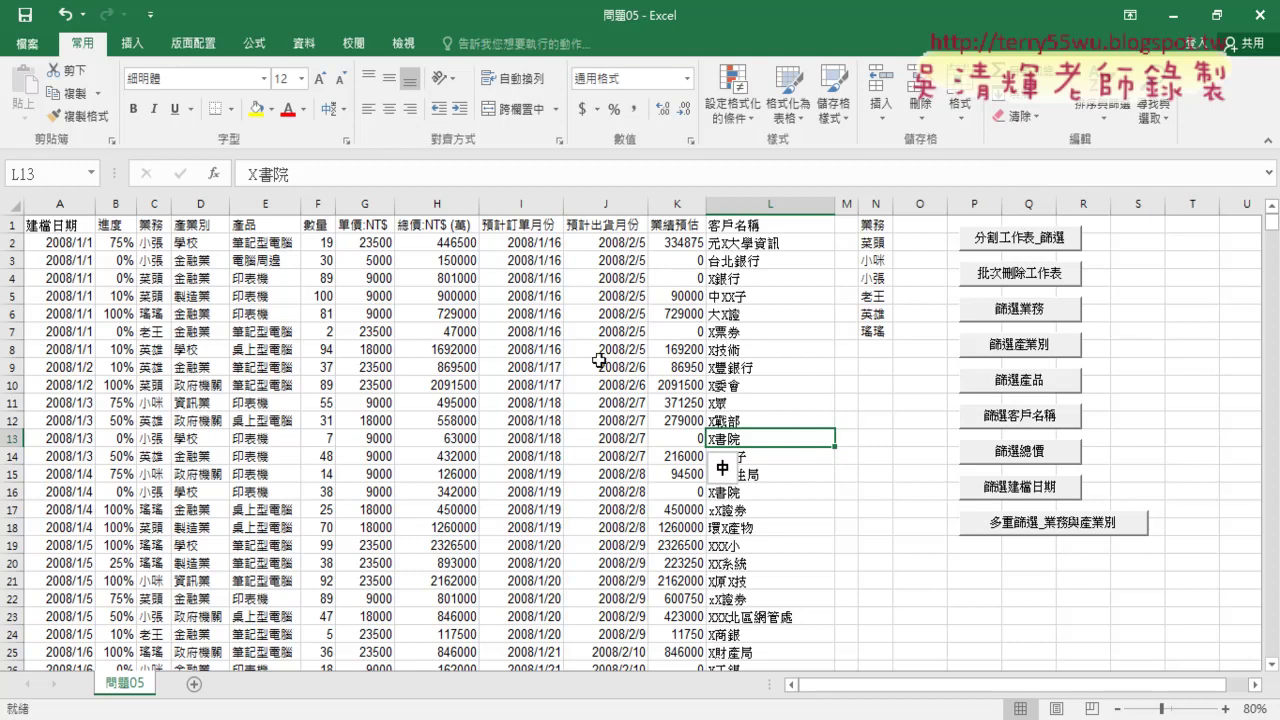
Save changes to 問題05 and 台北市實價登錄, closing both Excel workbooks
left_click(515, 382)
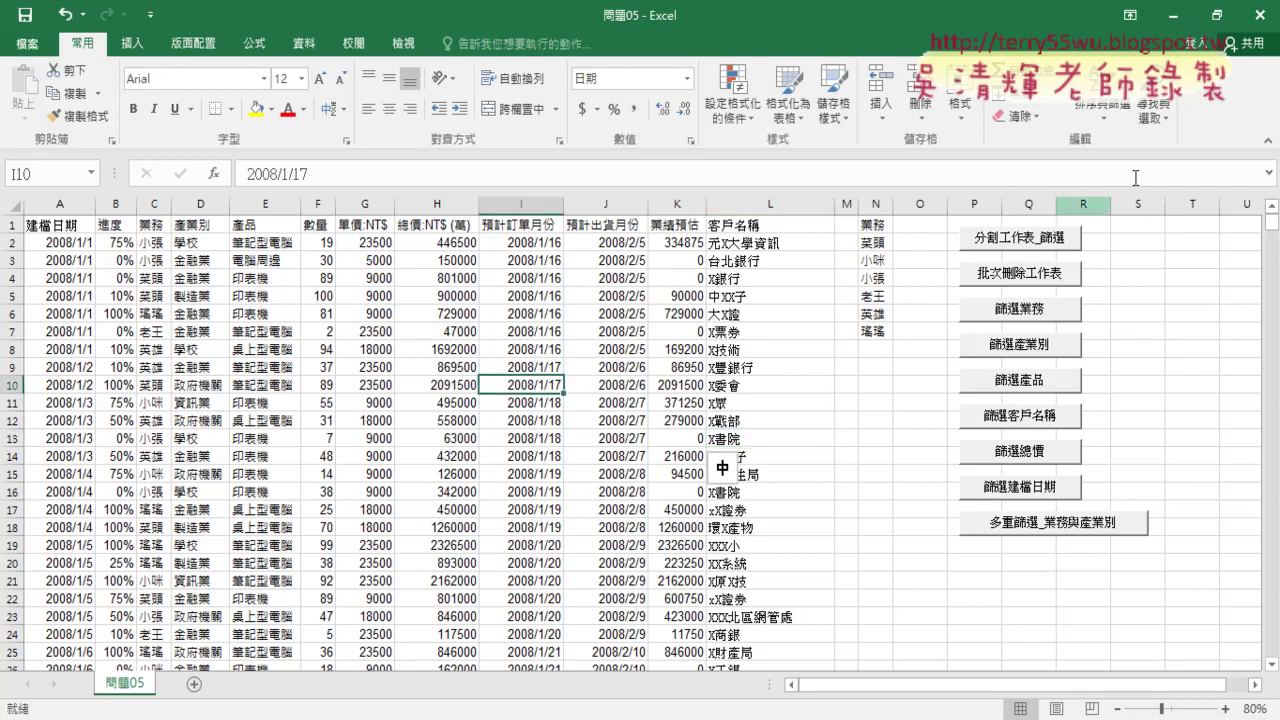
left_click(1258, 20)
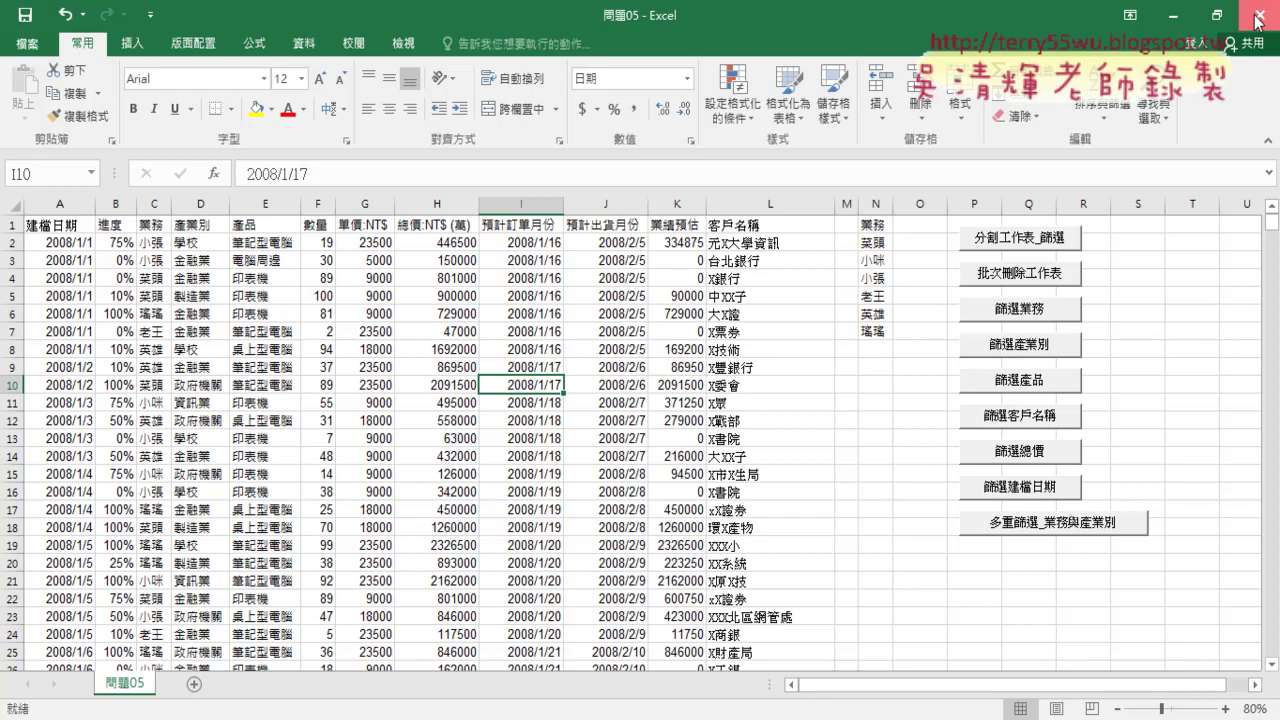
left_click(549, 409)
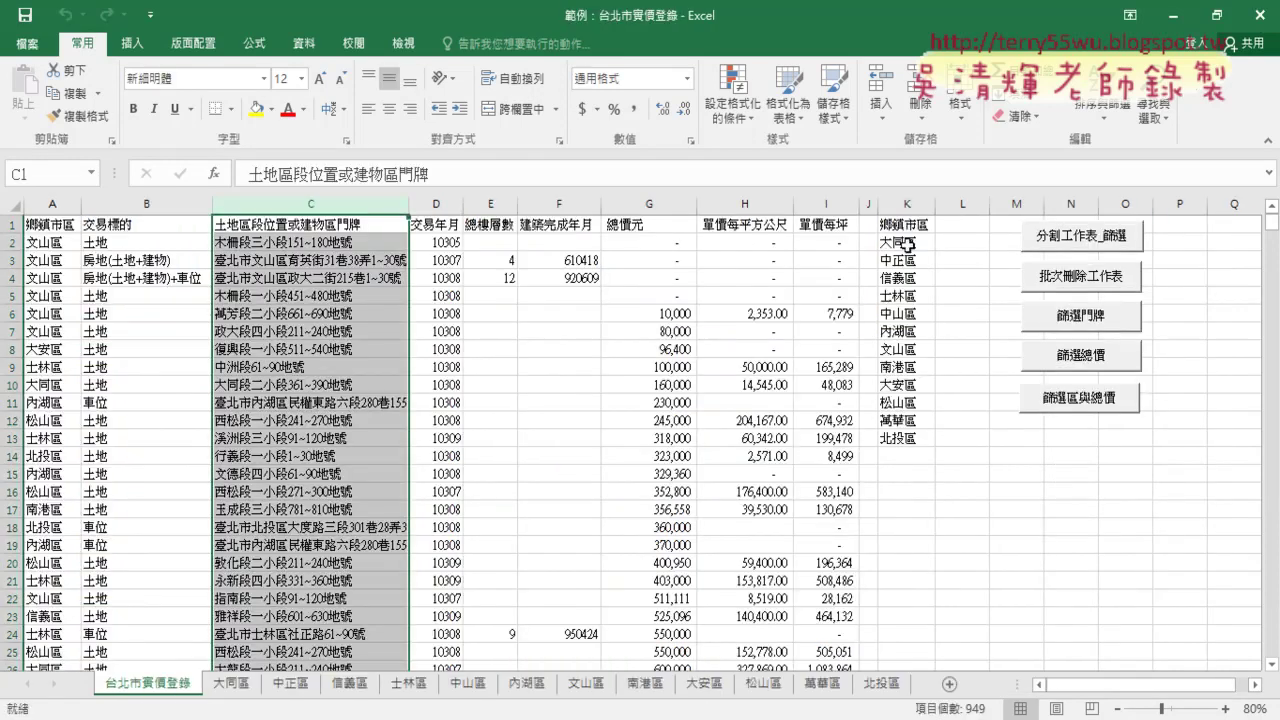
left_click(1258, 16)
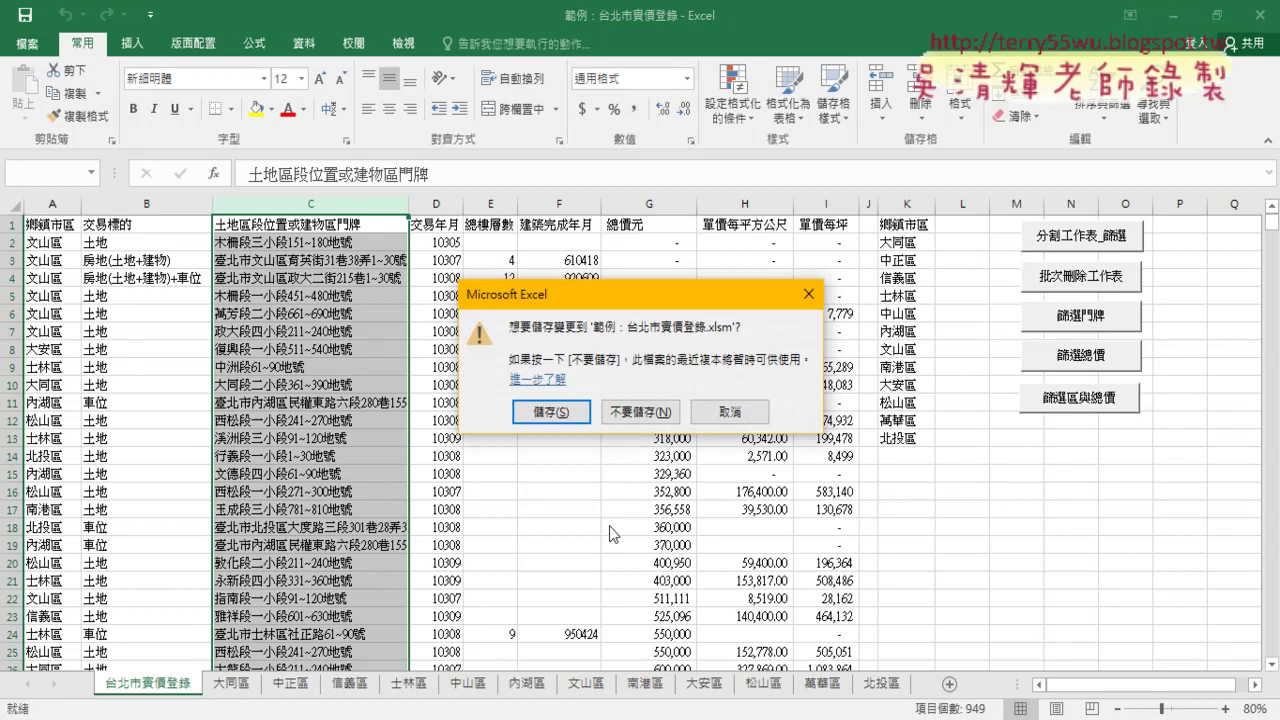
left_click(560, 411)
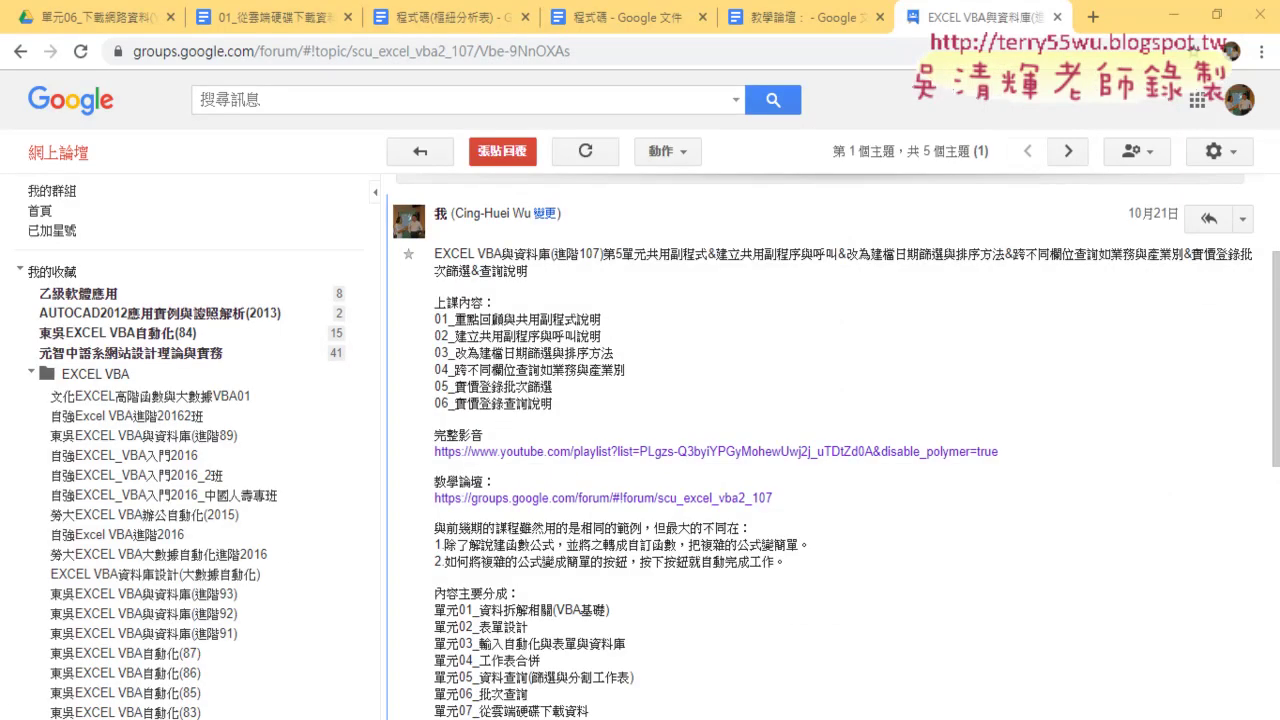
Go to the 02_範例檔(107)\單元05 folder and widen the date column to compare the 問題05 files
key("alt+Tab")
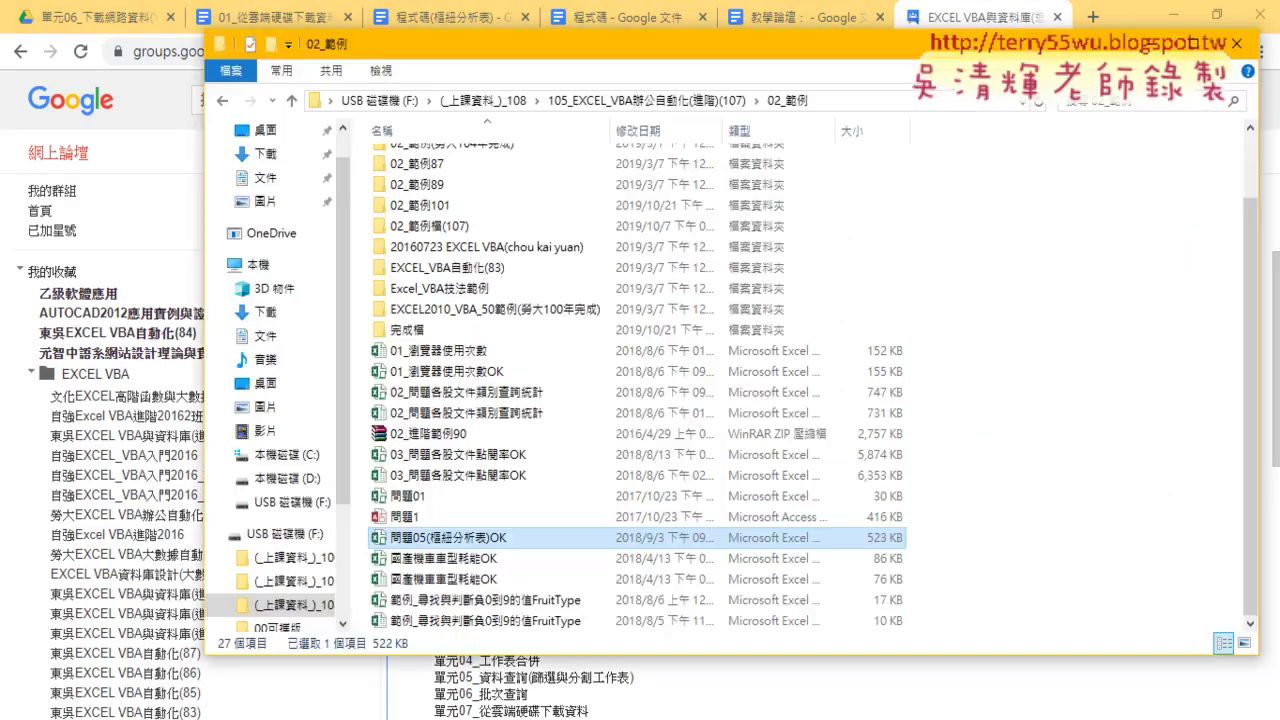
double_click(474, 227)
double_click(473, 238)
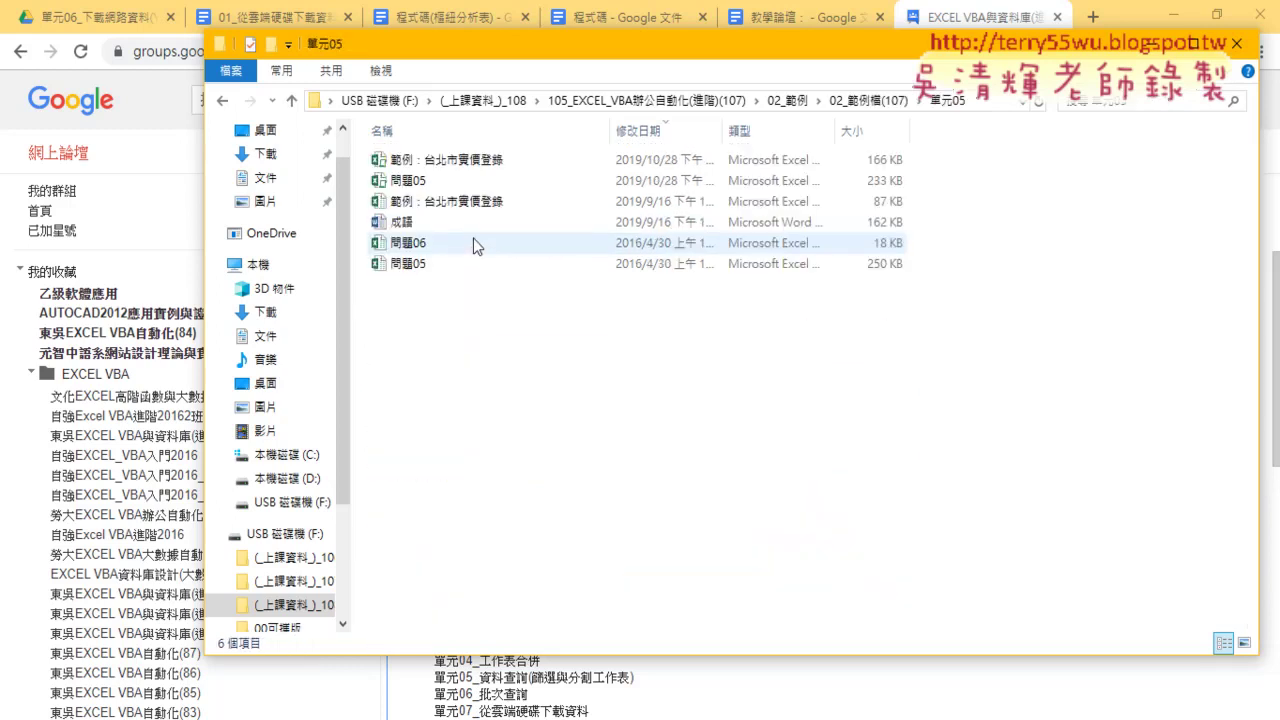
left_click(693, 181)
left_click_drag(722, 131, 767, 133)
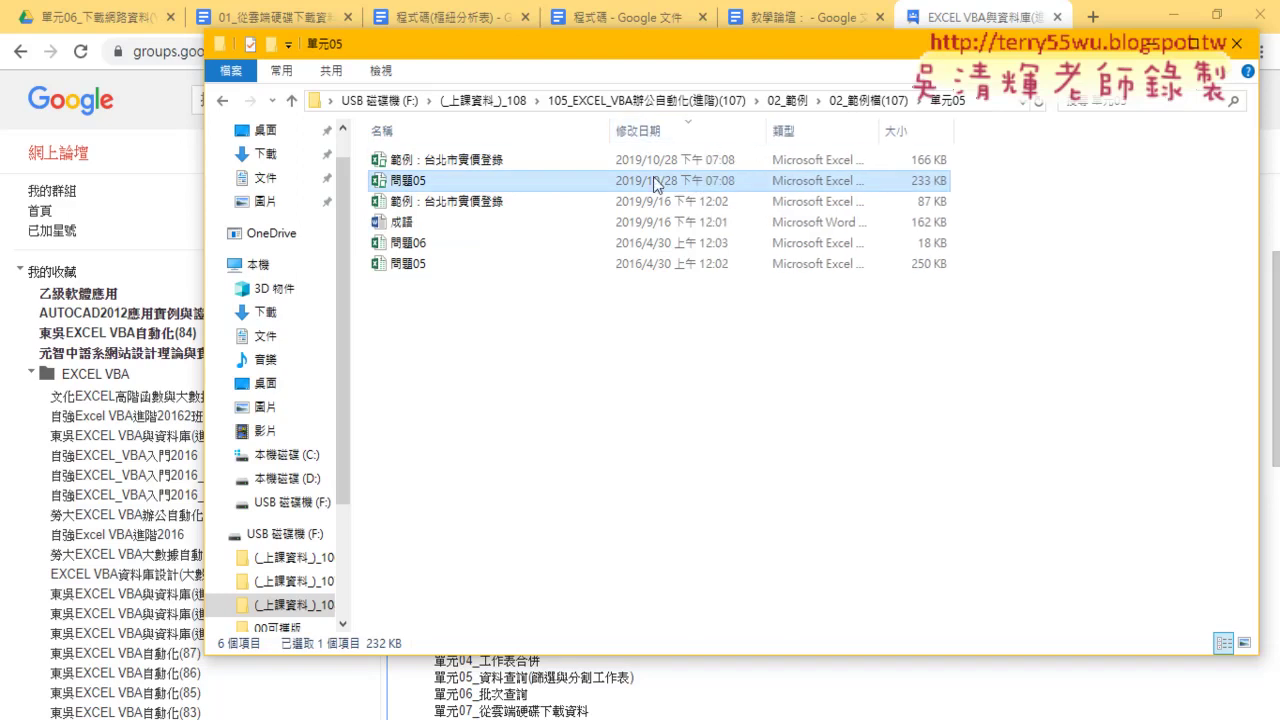
left_click(624, 266)
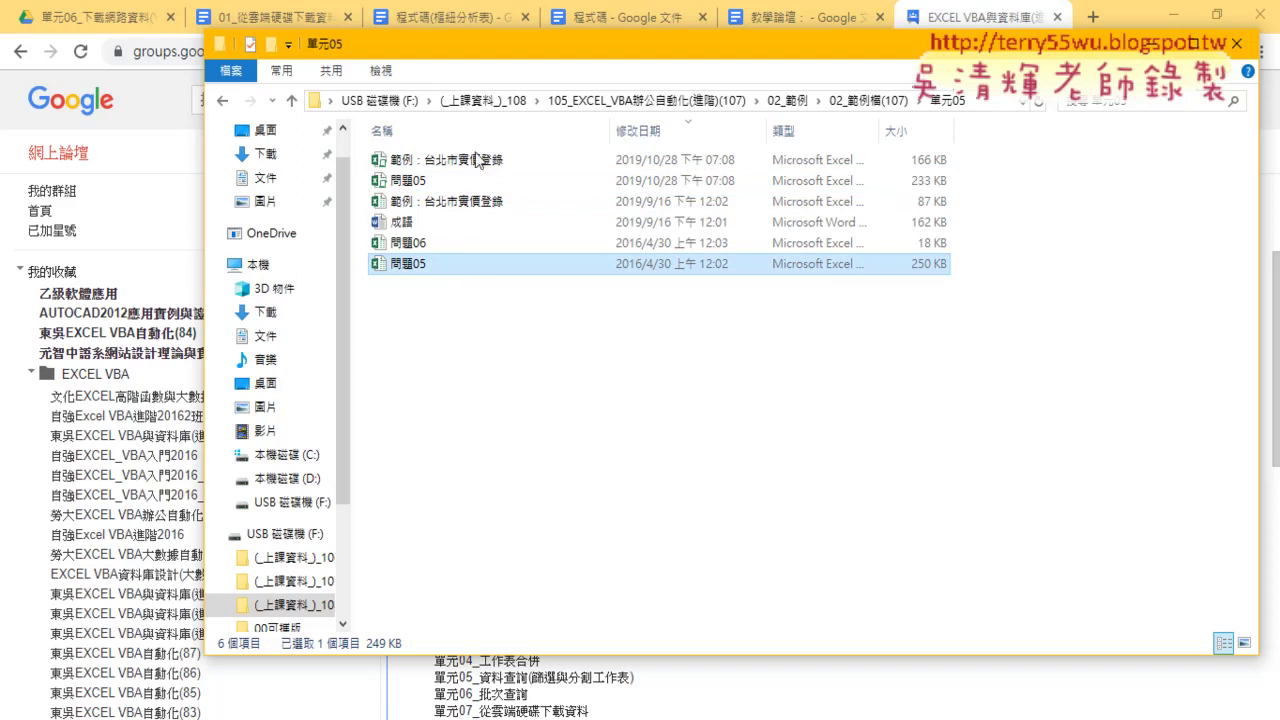
Turn on file name extensions to tell 問題05.xlsm apart from 問題05.xlsx
left_click(382, 72)
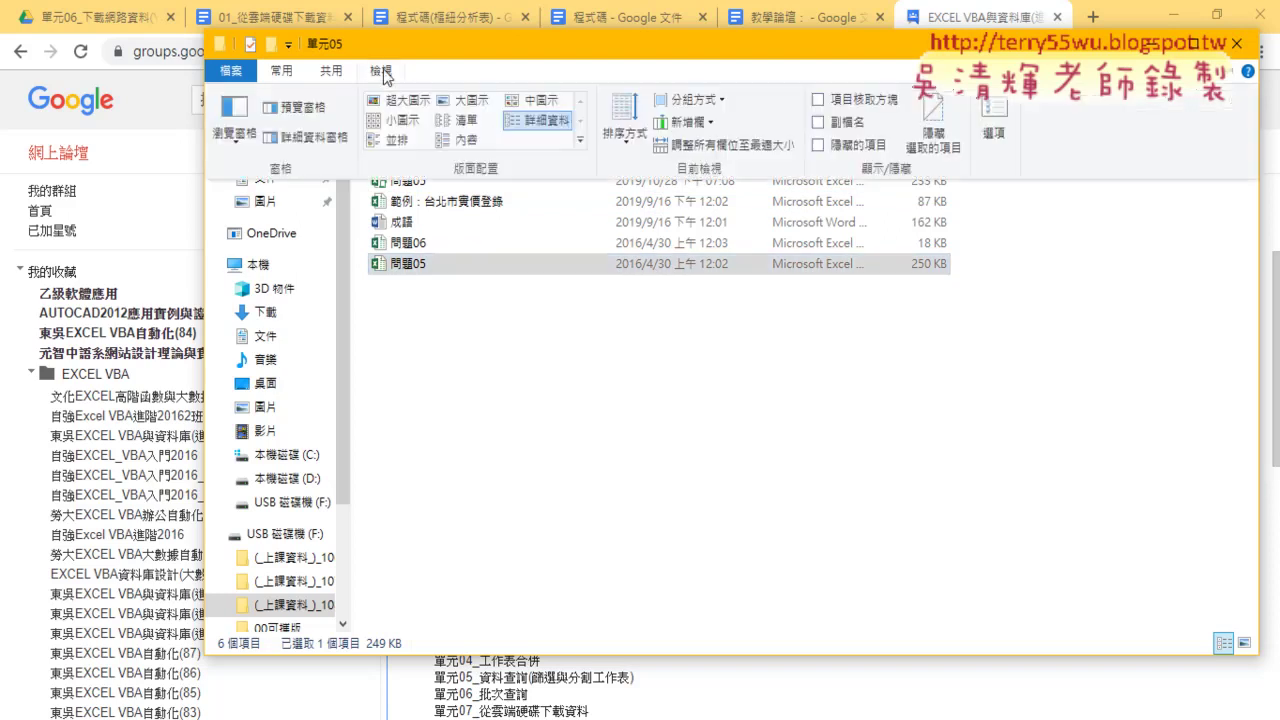
left_click(818, 122)
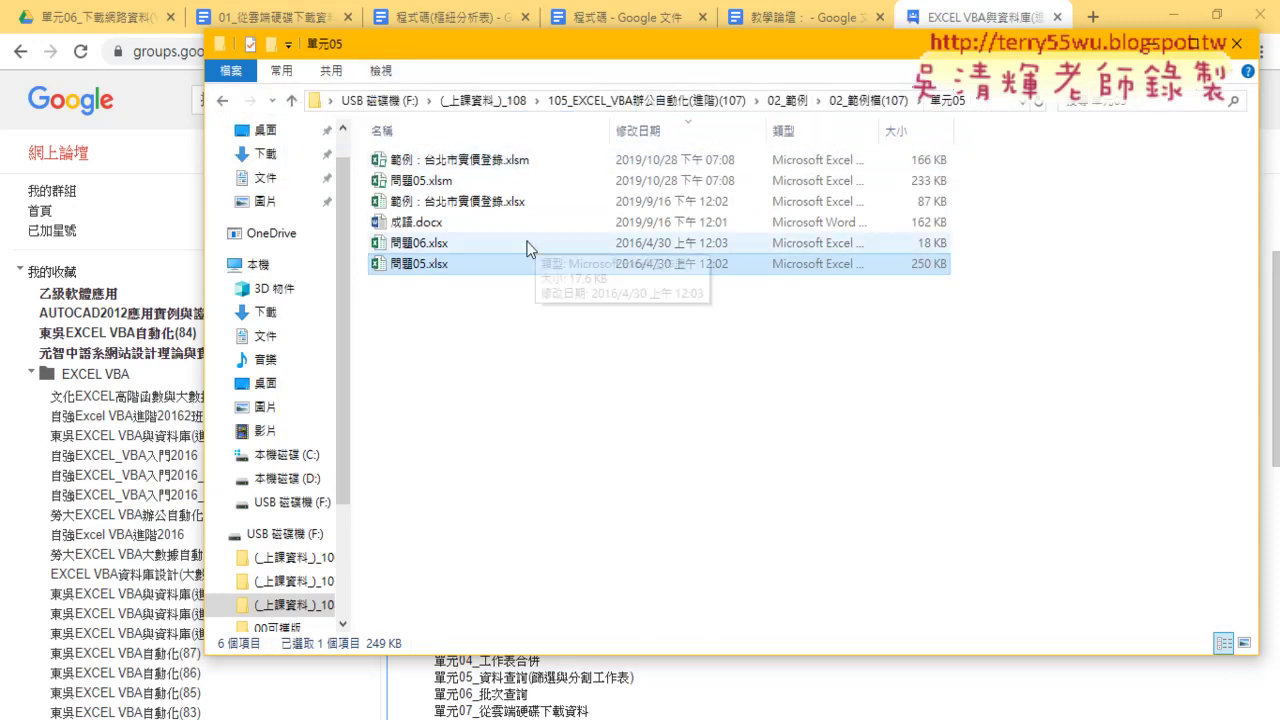
left_click(449, 184)
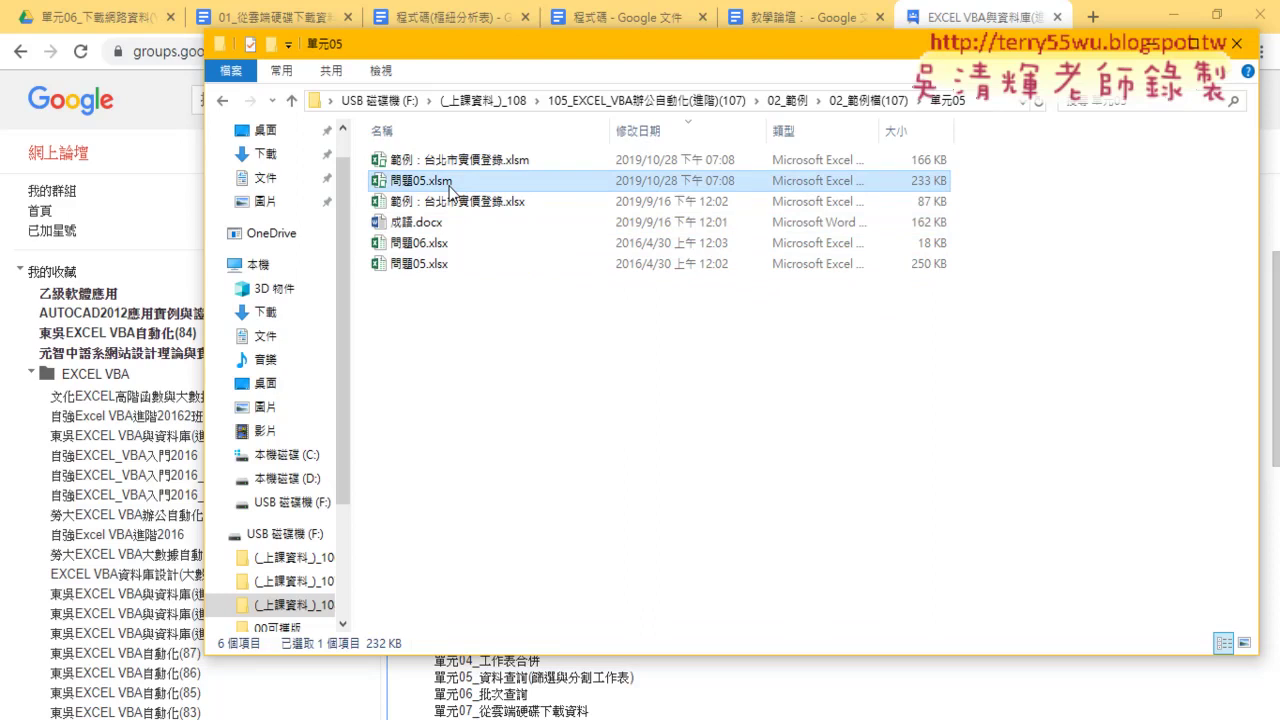
left_click(438, 272)
Open 問題05.xlsx, jump from A2 down to the last record at A2500, then scroll back up
double_click(441, 266)
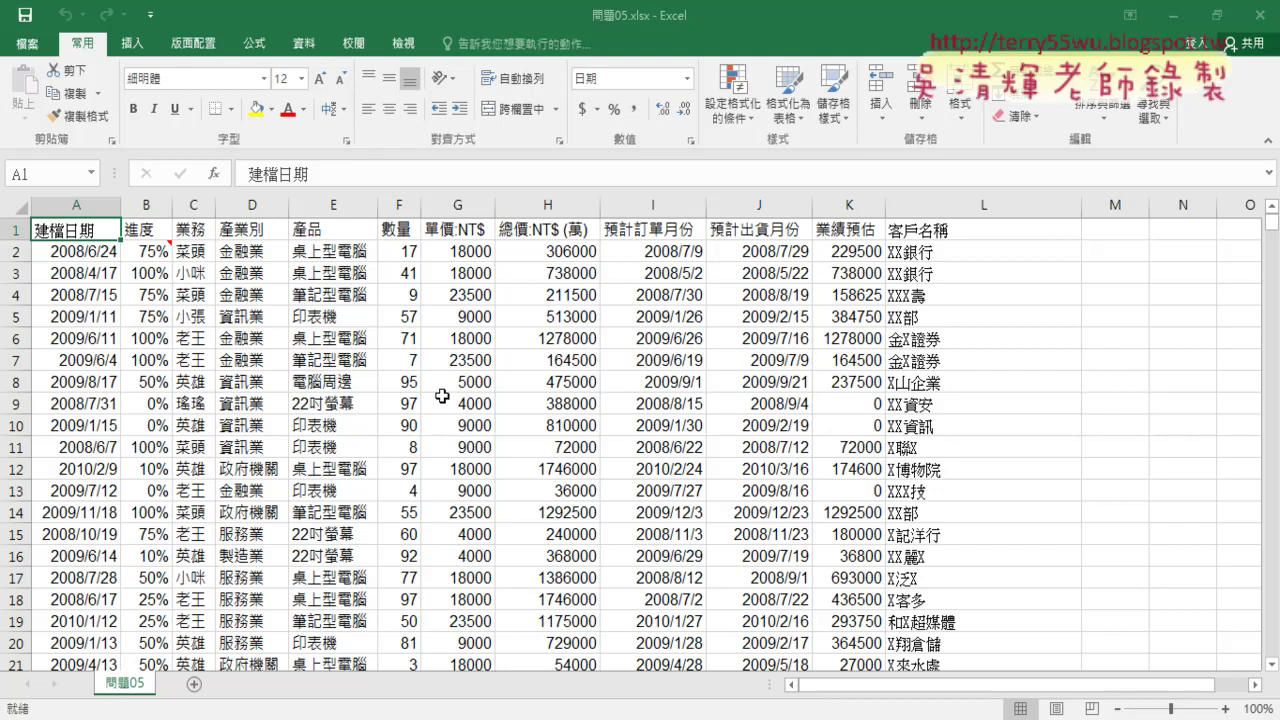
left_click(66, 254)
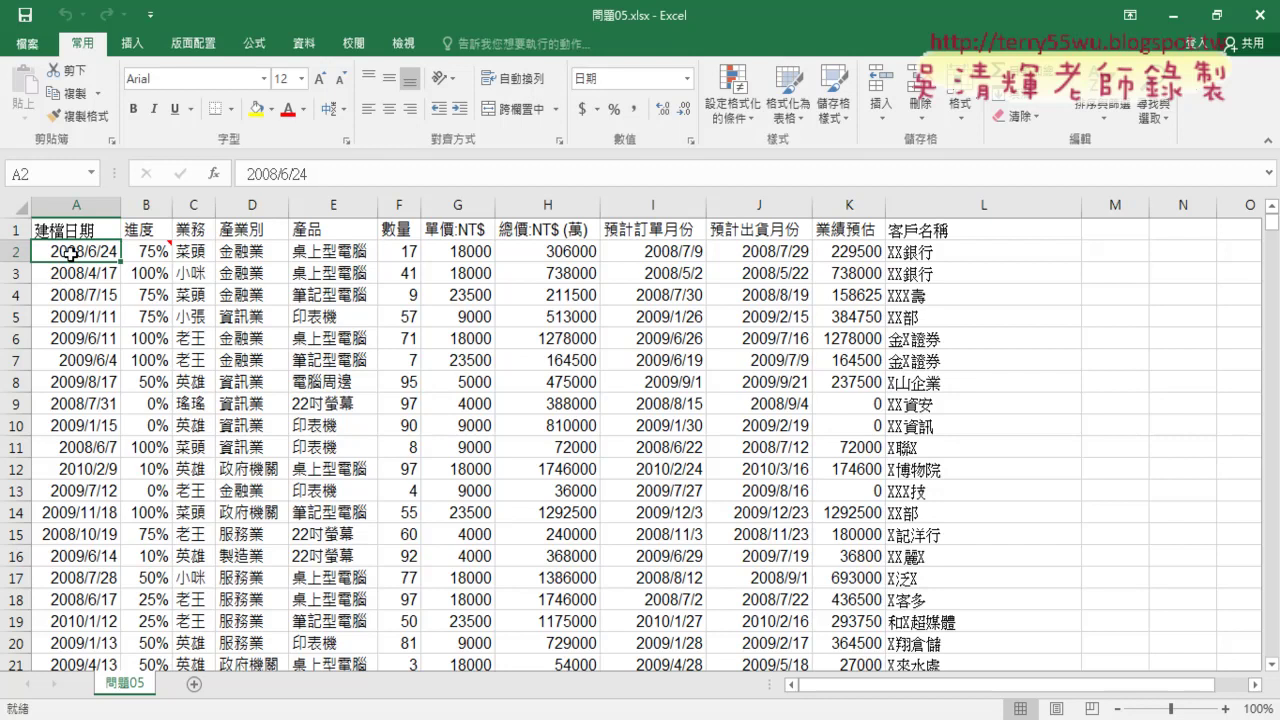
double_click(70, 260)
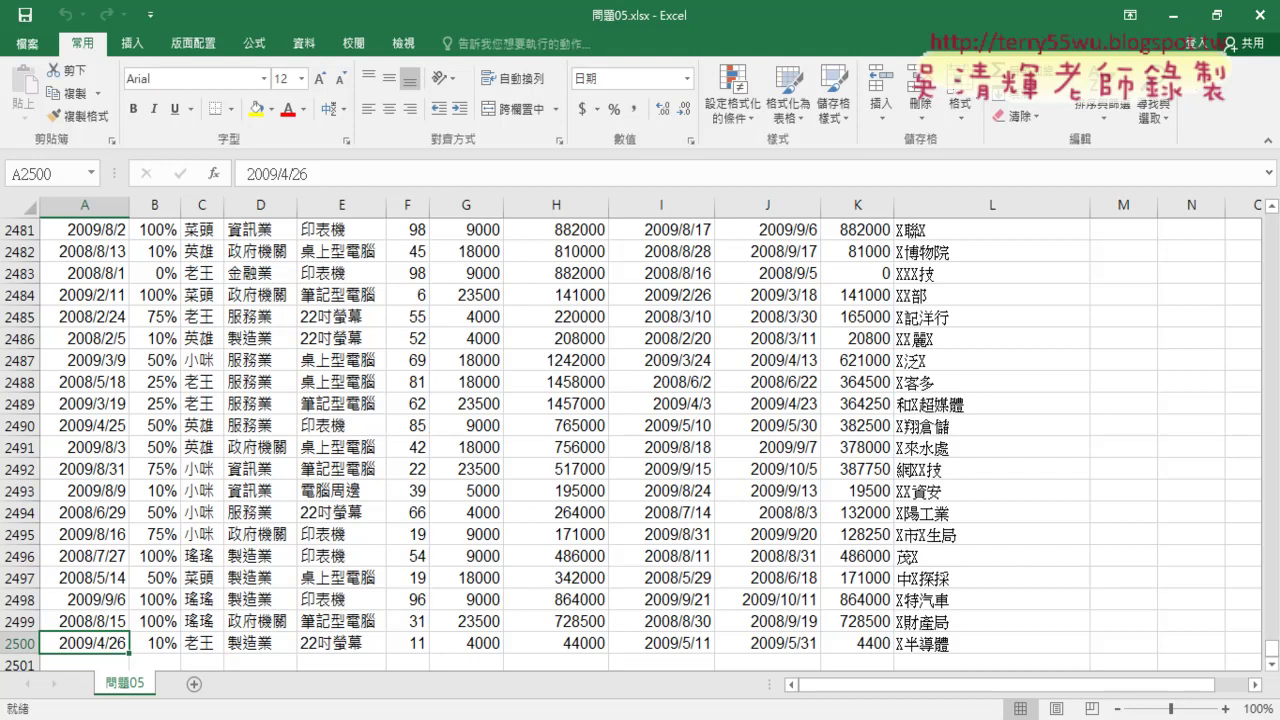
left_click_drag(1272, 648, 1272, 215)
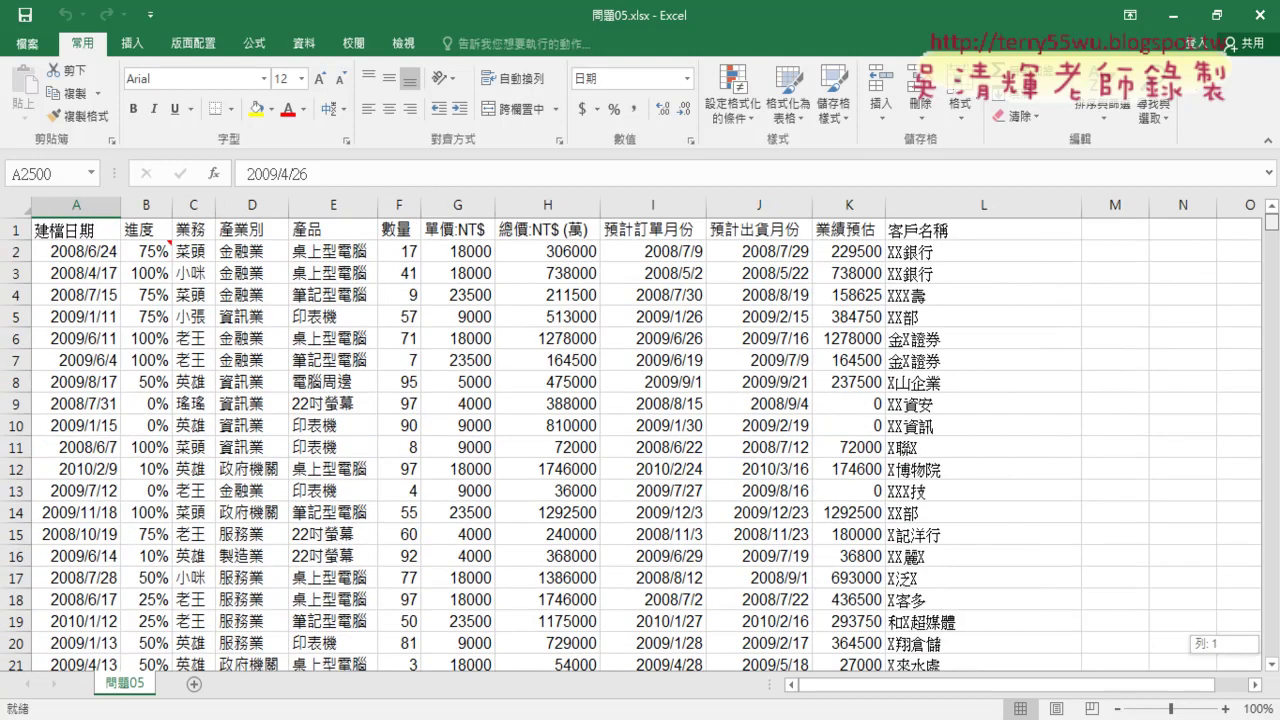
key("ctrl+shift+d")
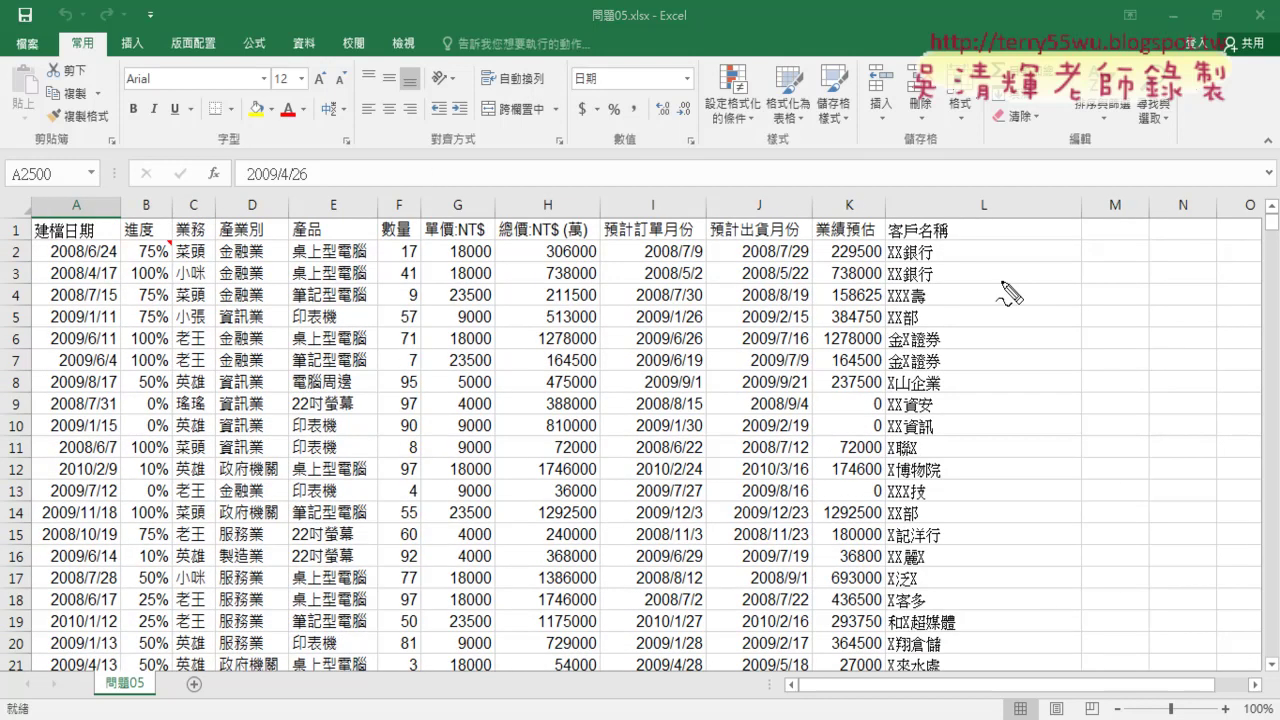
mouse_move(1024, 270)
left_mouse_down()
mouse_move(1024, 236)
mouse_move(1036, 272)
left_mouse_up()
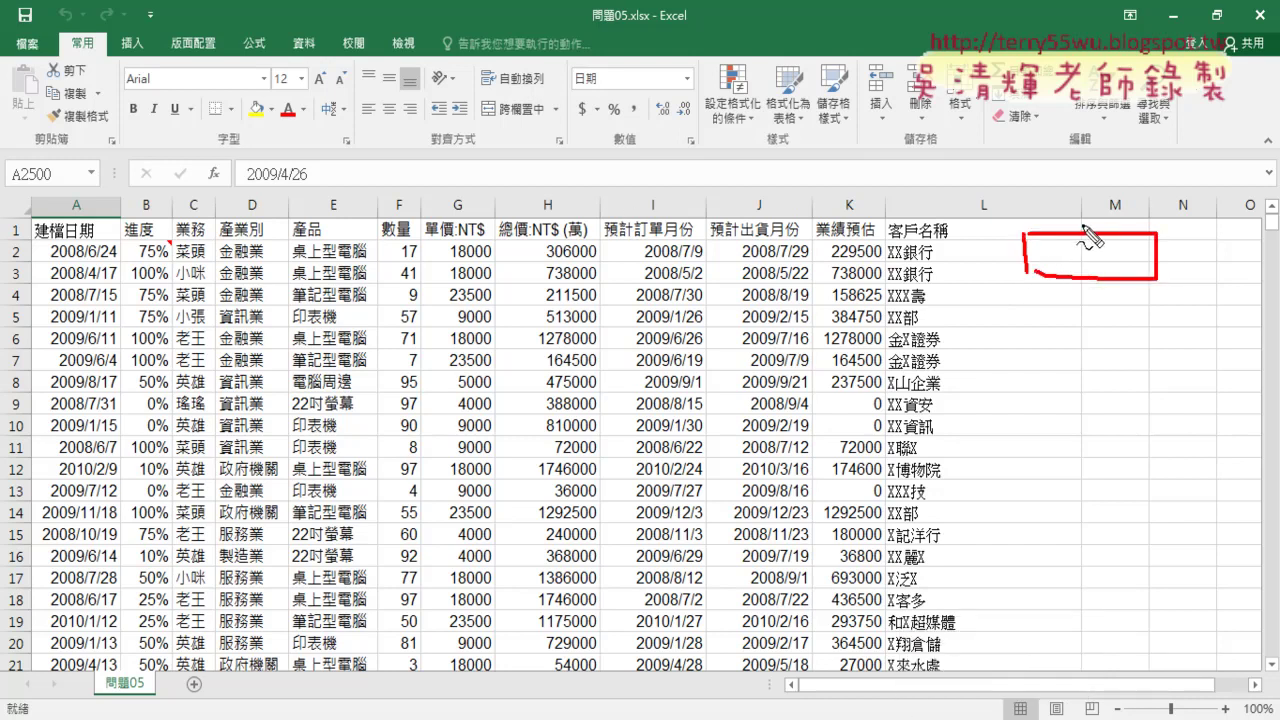
mouse_move(1082, 222)
left_mouse_down()
mouse_move(710, 212)
mouse_move(765, 213)
left_mouse_up()
mouse_move(612, 518)
left_mouse_down()
mouse_move(274, 290)
mouse_move(668, 432)
left_mouse_up()
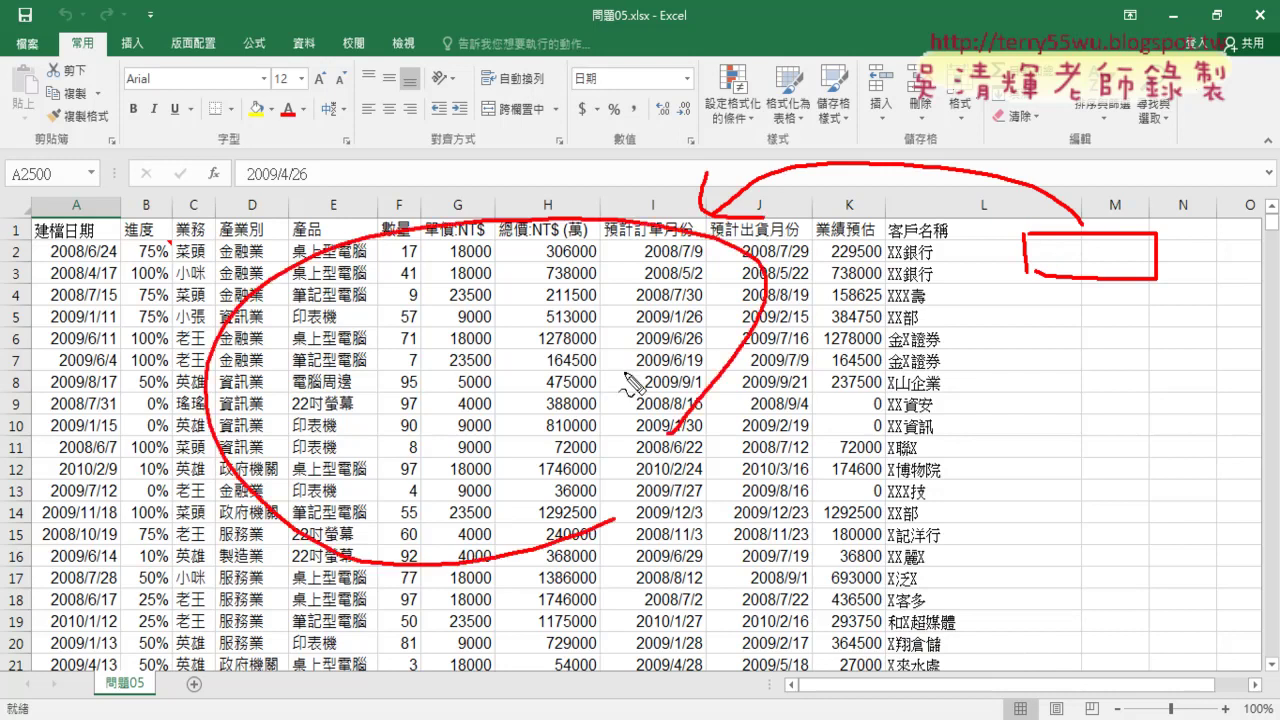
left_click_drag(612, 282, 465, 425)
left_click_drag(465, 325, 620, 462)
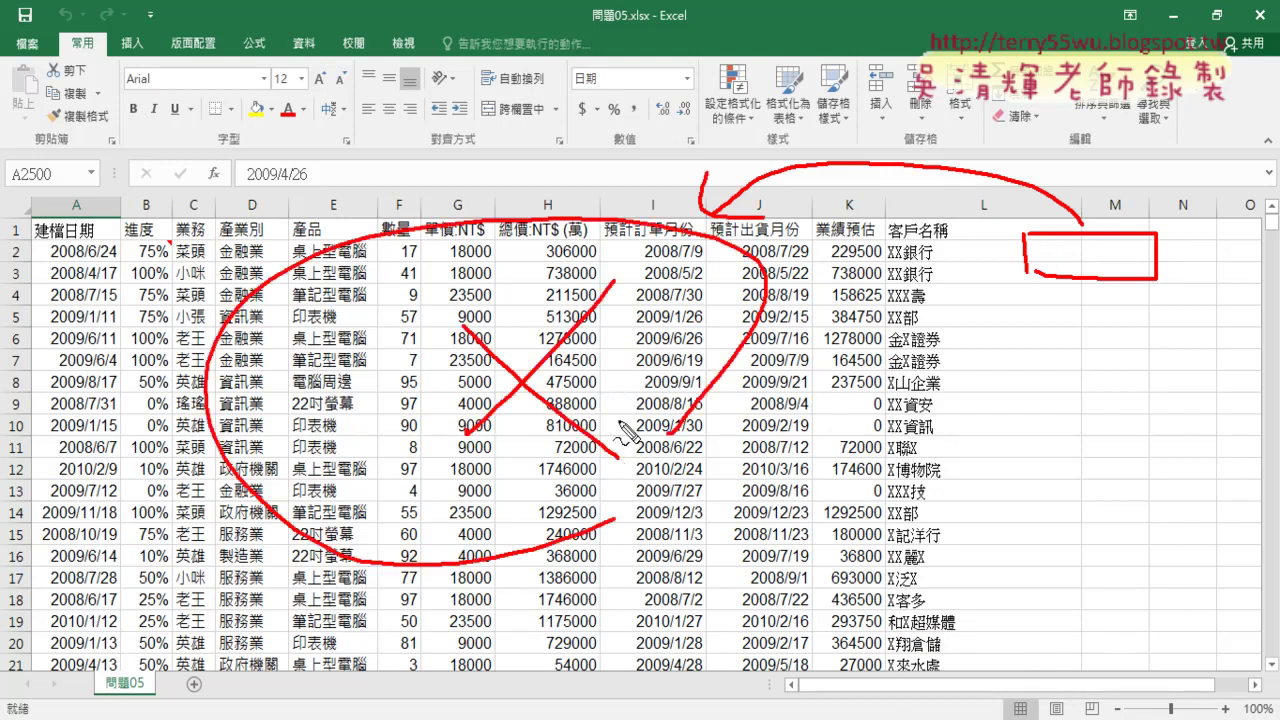
left_click_drag(535, 216, 534, 136)
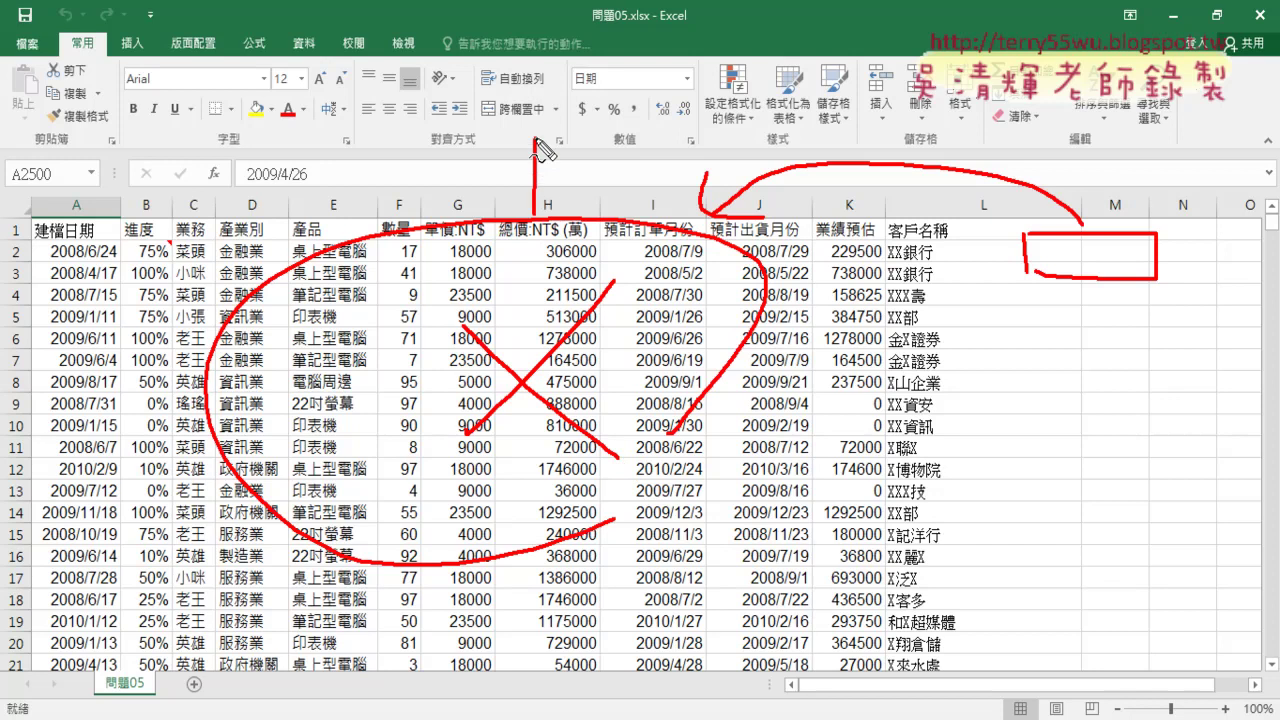
mouse_move(520, 186)
left_mouse_down()
mouse_move(533, 212)
mouse_move(548, 186)
left_mouse_up()
mouse_move(507, 45)
left_mouse_down()
mouse_move(507, 134)
mouse_move(553, 62)
mouse_move(510, 92)
mouse_move(510, 150)
mouse_move(548, 140)
left_mouse_up()
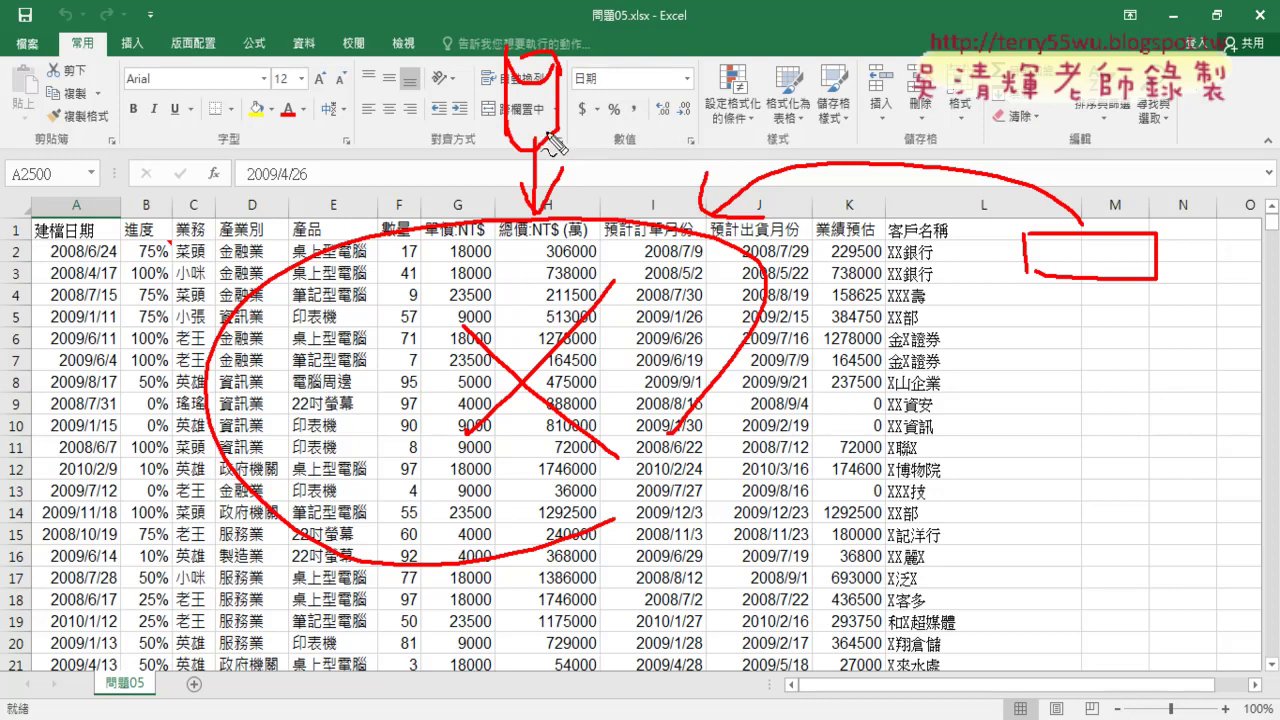
left_click_drag(526, 96, 540, 141)
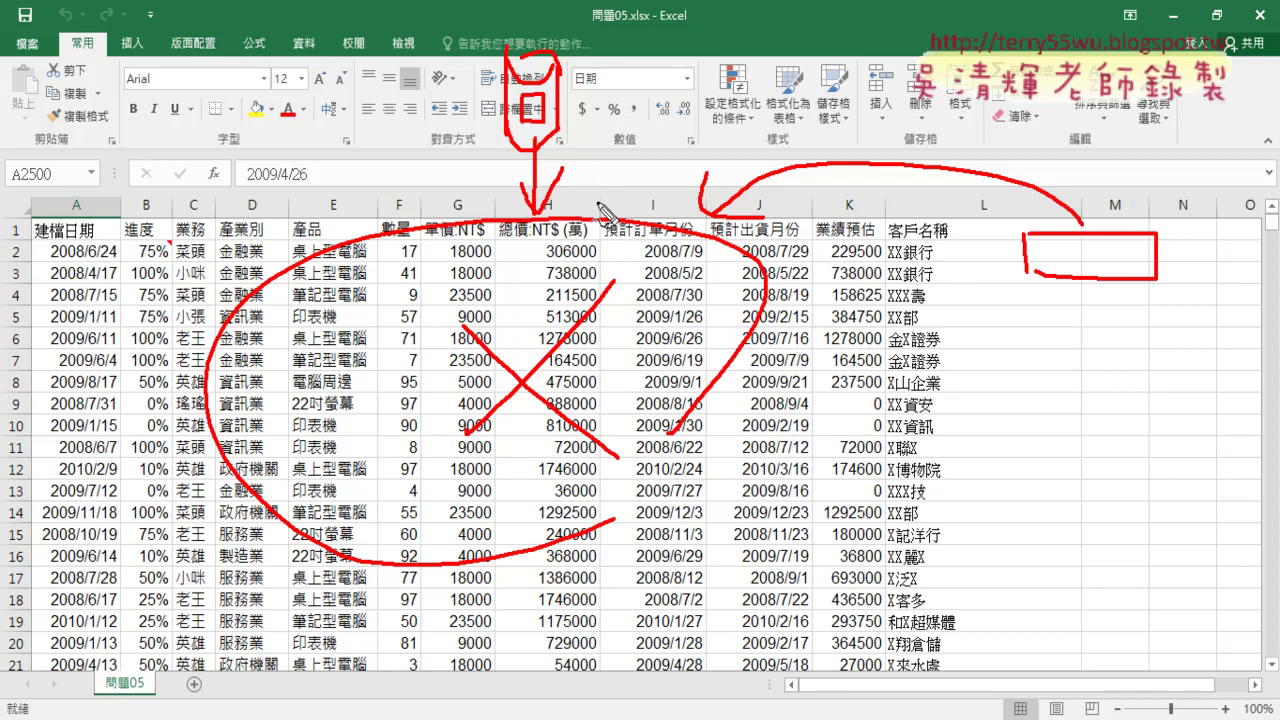
mouse_move(636, 136)
left_mouse_down()
mouse_move(636, 190)
mouse_move(652, 195)
left_mouse_up()
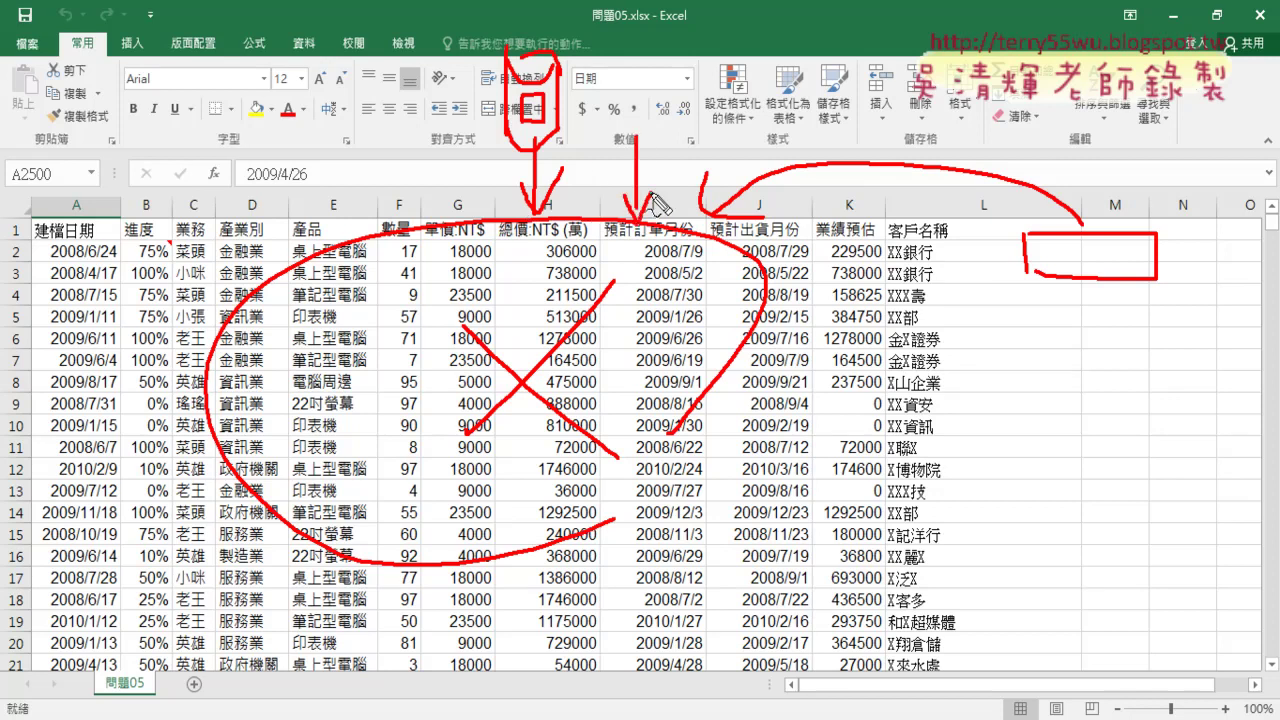
mouse_move(600, 128)
left_mouse_down()
mouse_move(606, 92)
mouse_move(600, 136)
left_mouse_up()
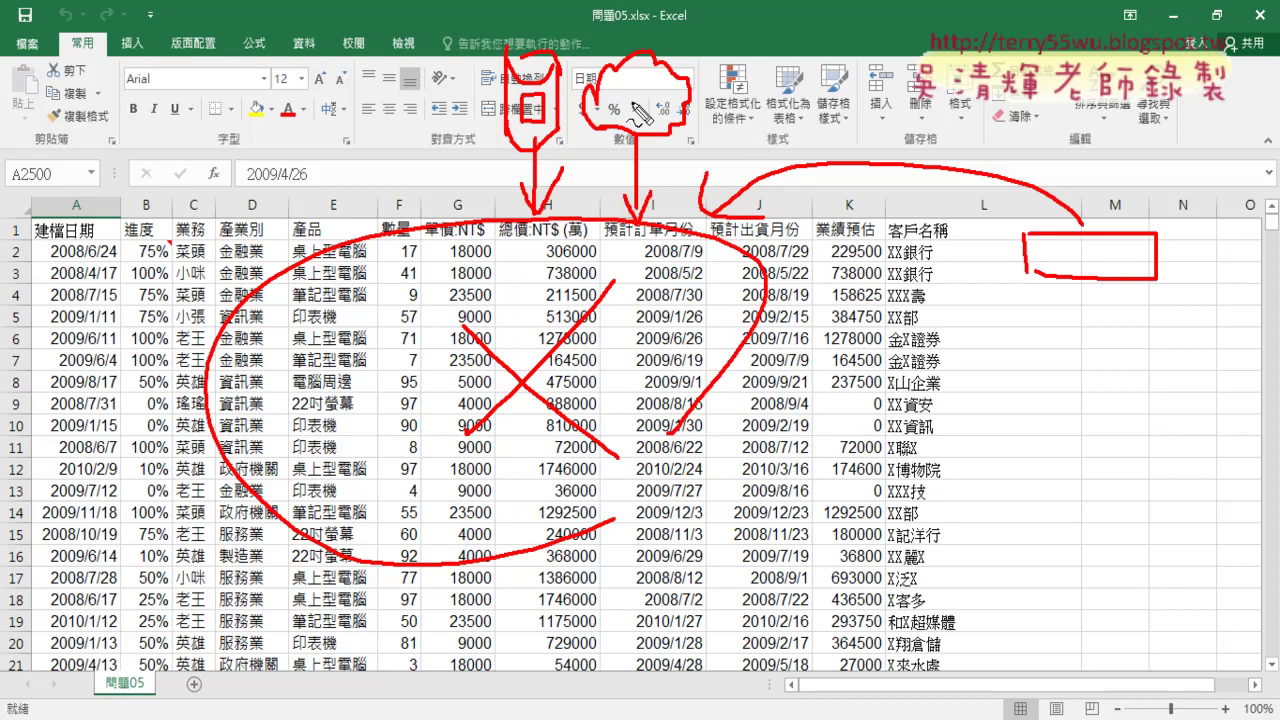
key("Escape")
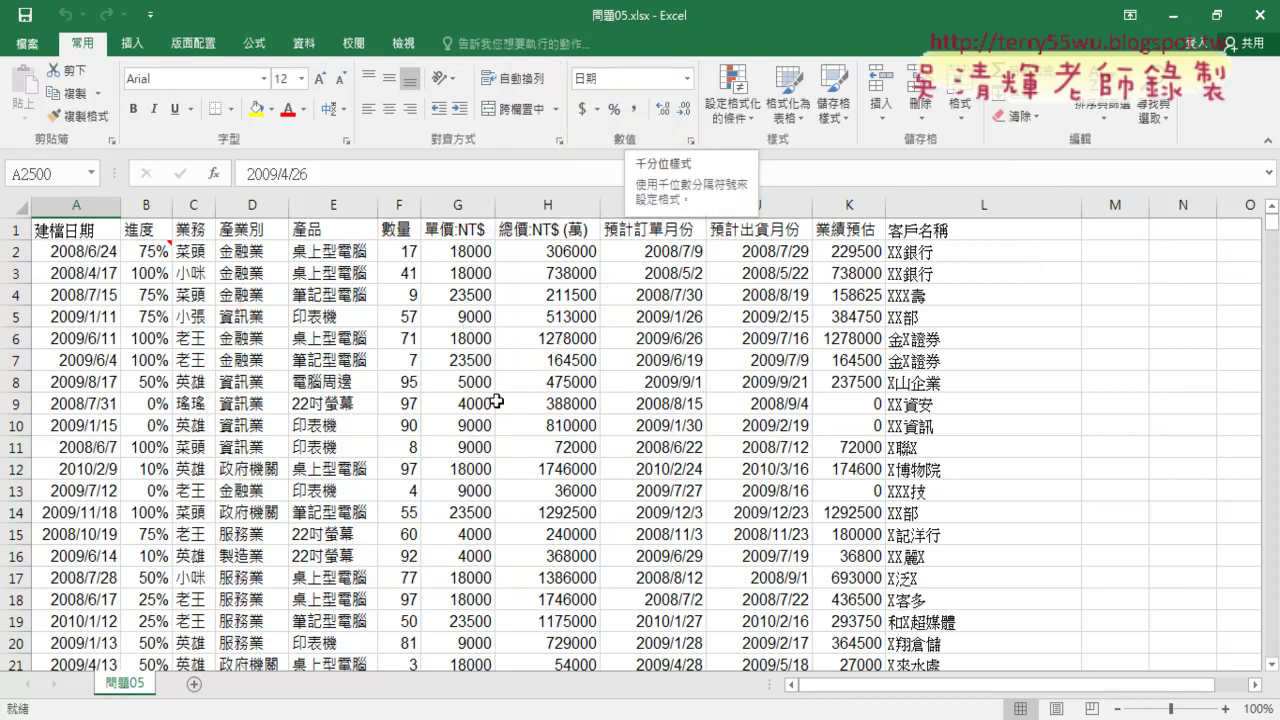
Switch to Chrome and show the Google Drive tab with 單元06_下載網路資料(YAHOO股市)
key("alt+Tab")
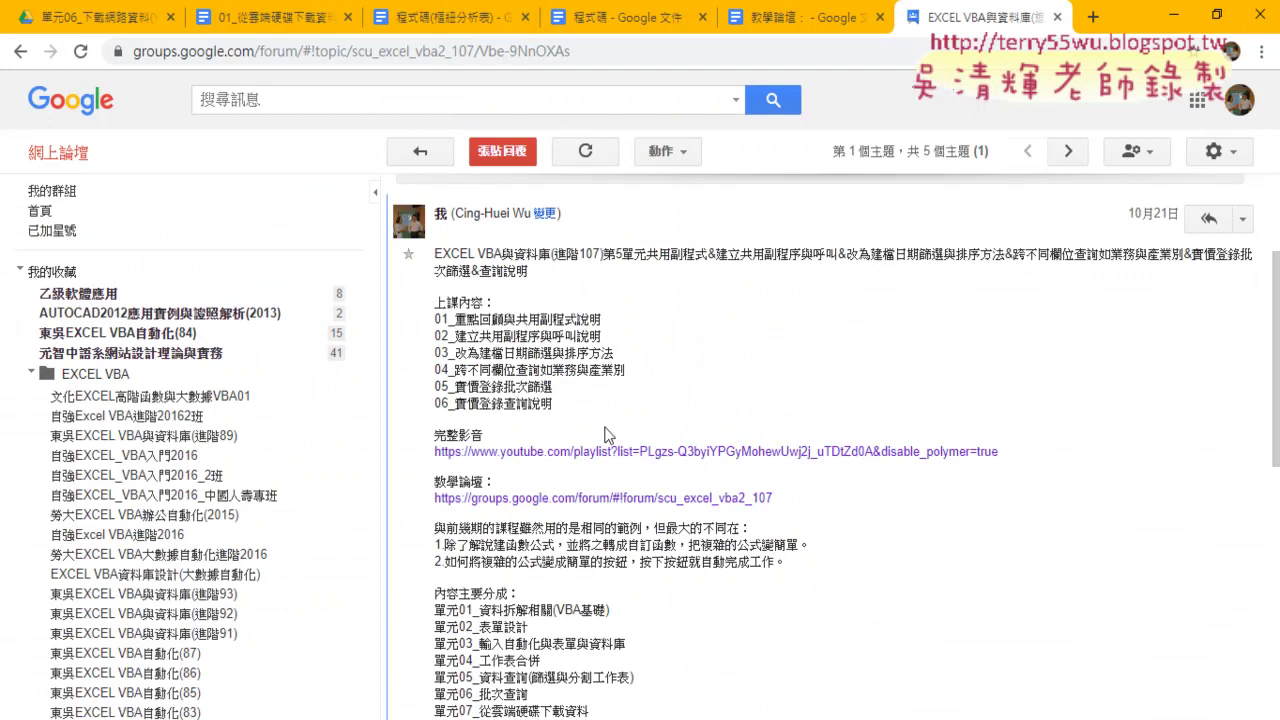
left_click(1093, 18)
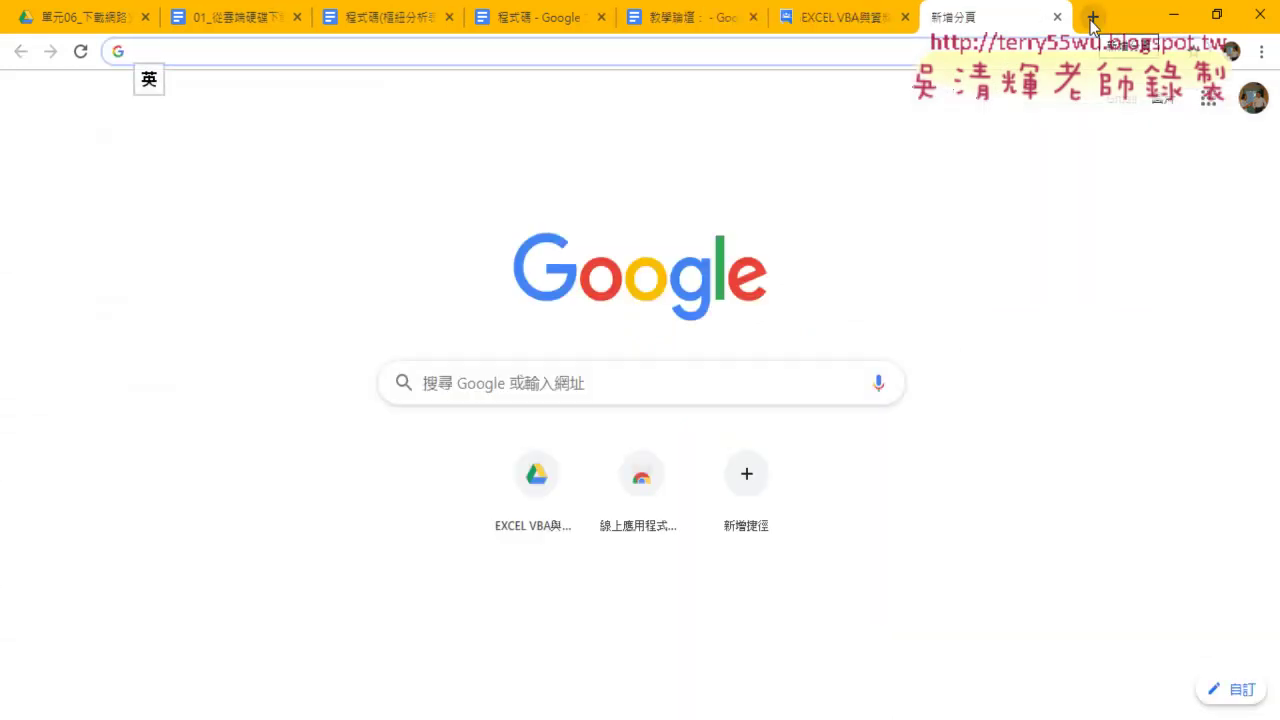
left_click(1208, 104)
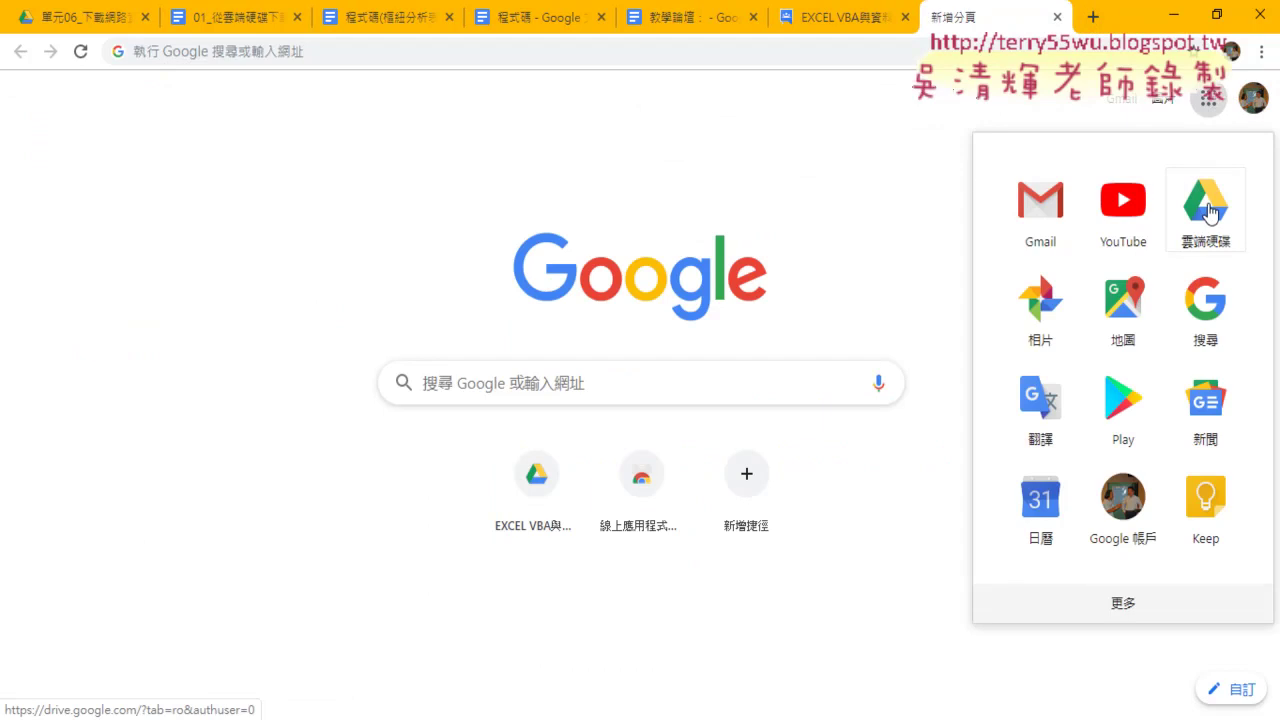
left_click(95, 18)
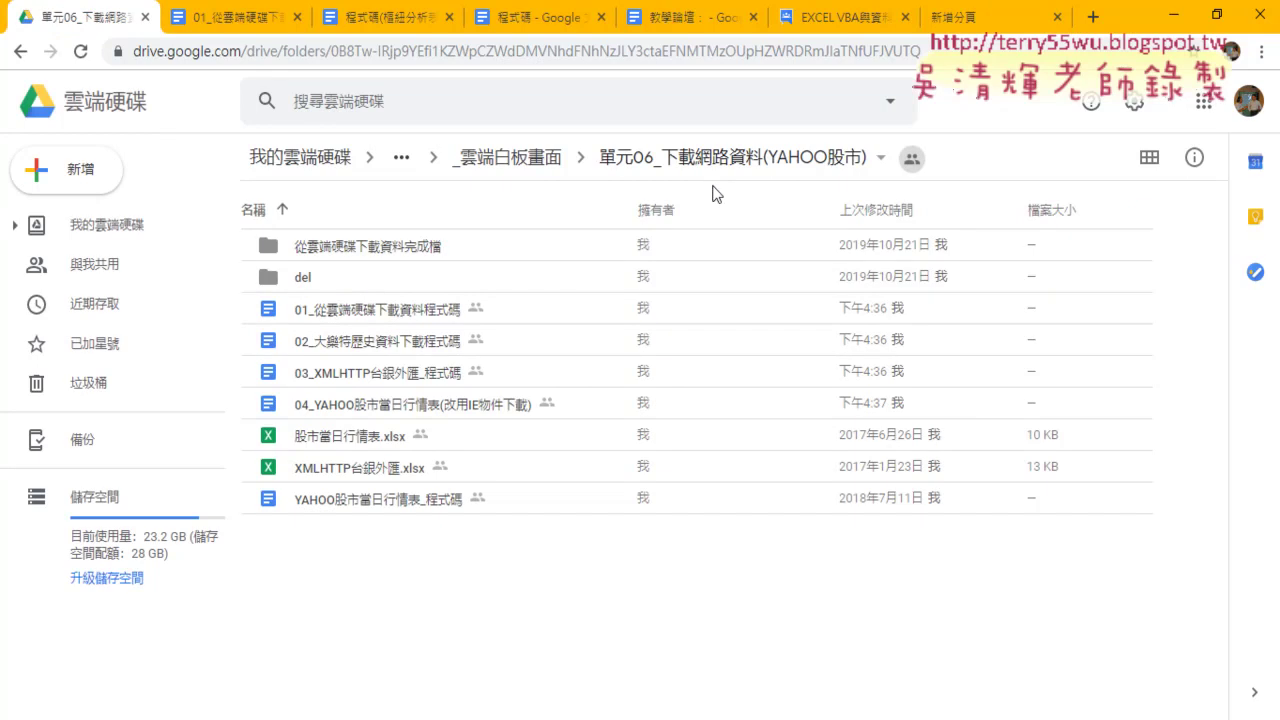
Add a new folder named temp in 單元06_下載網路資料(YAHOO股市) and go into it
right_click(352, 560)
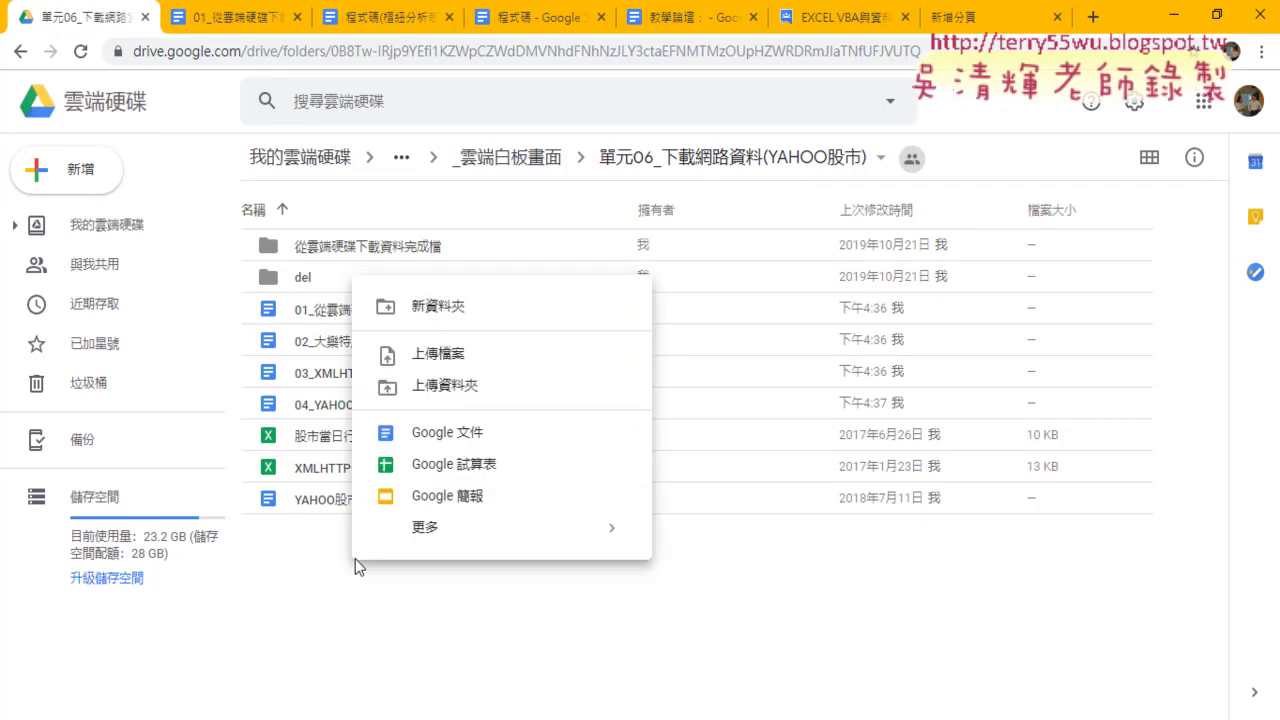
left_click(462, 392)
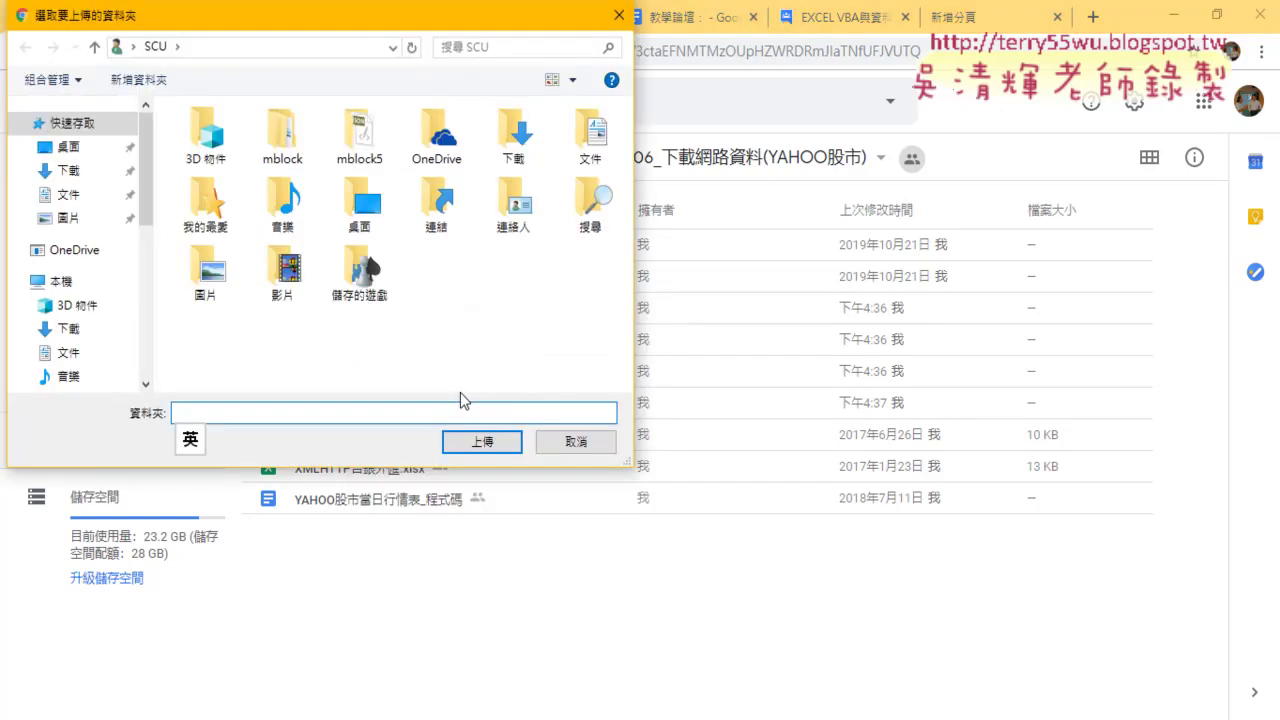
left_click(590, 450)
right_click(514, 580)
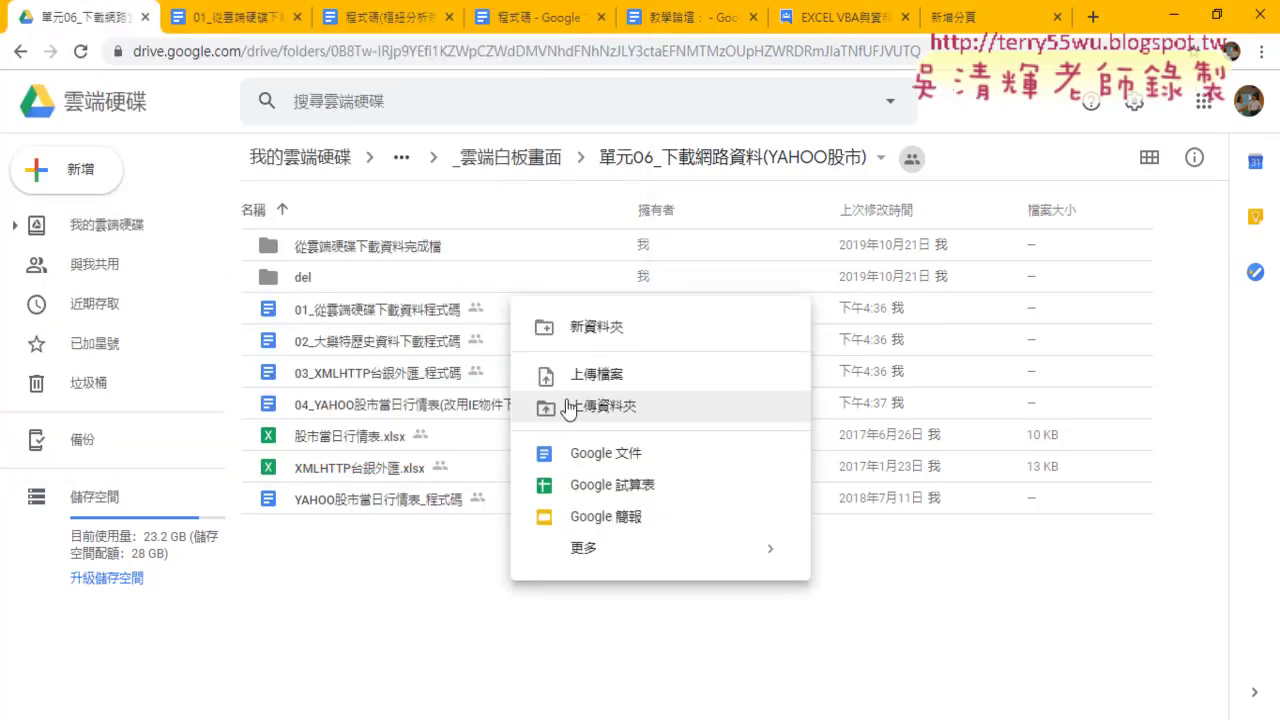
left_click(585, 329)
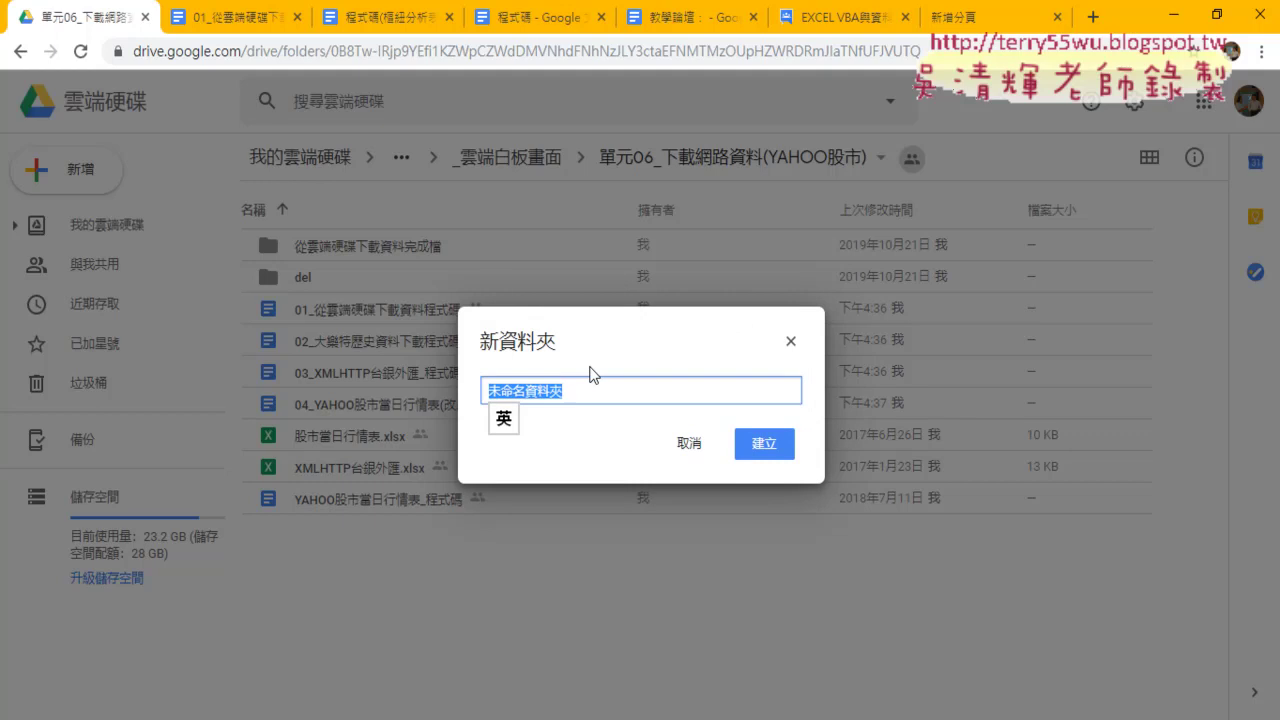
type("tem")
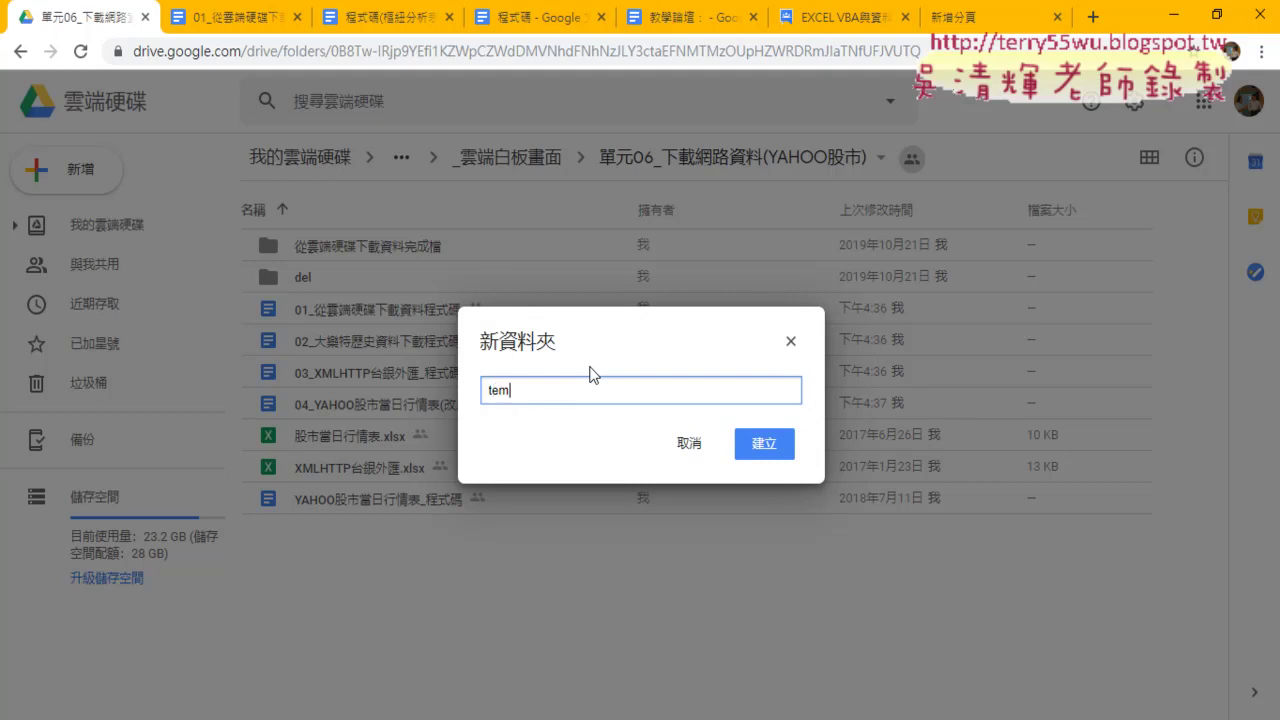
type("p")
key("Return")
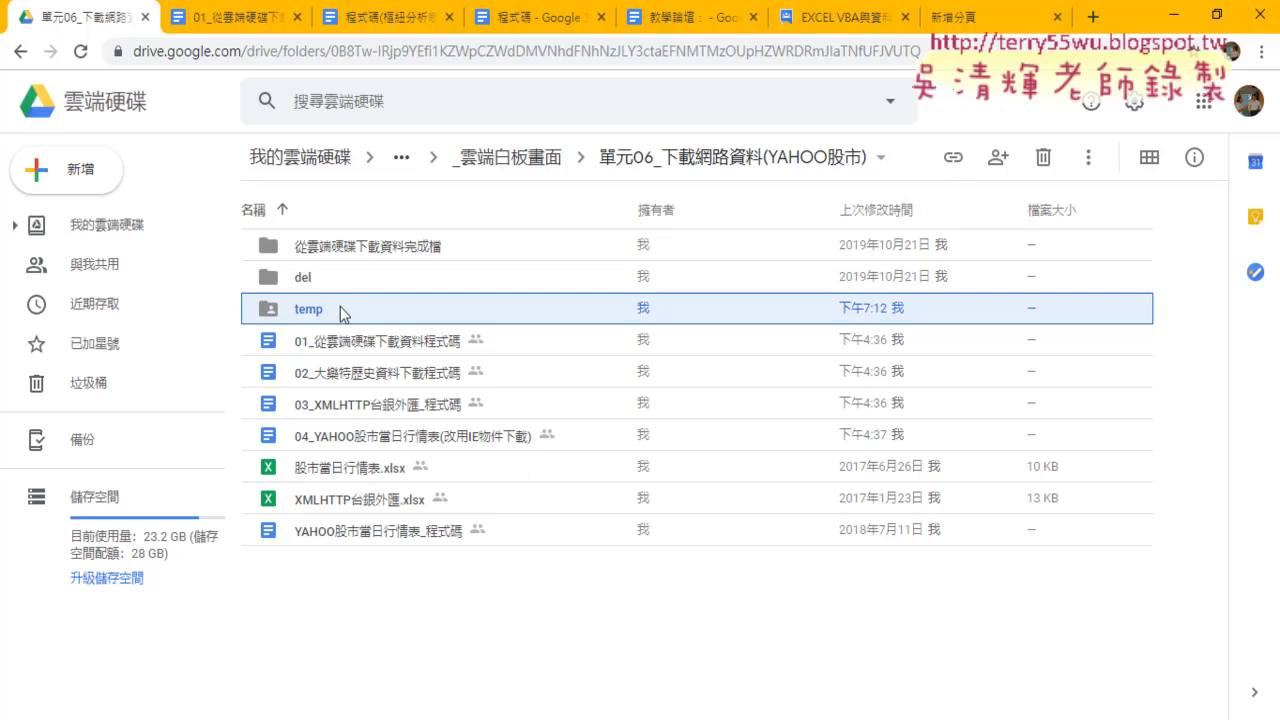
double_click(340, 307)
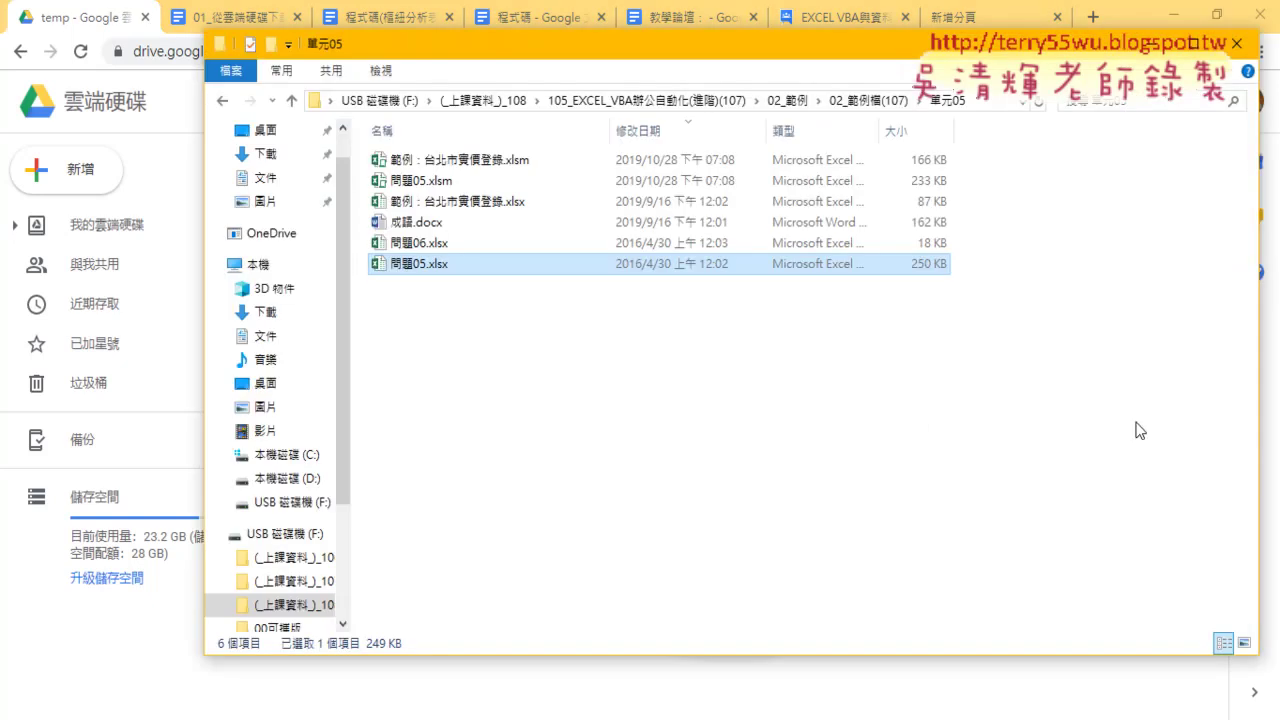
left_click_drag(1259, 432, 960, 432)
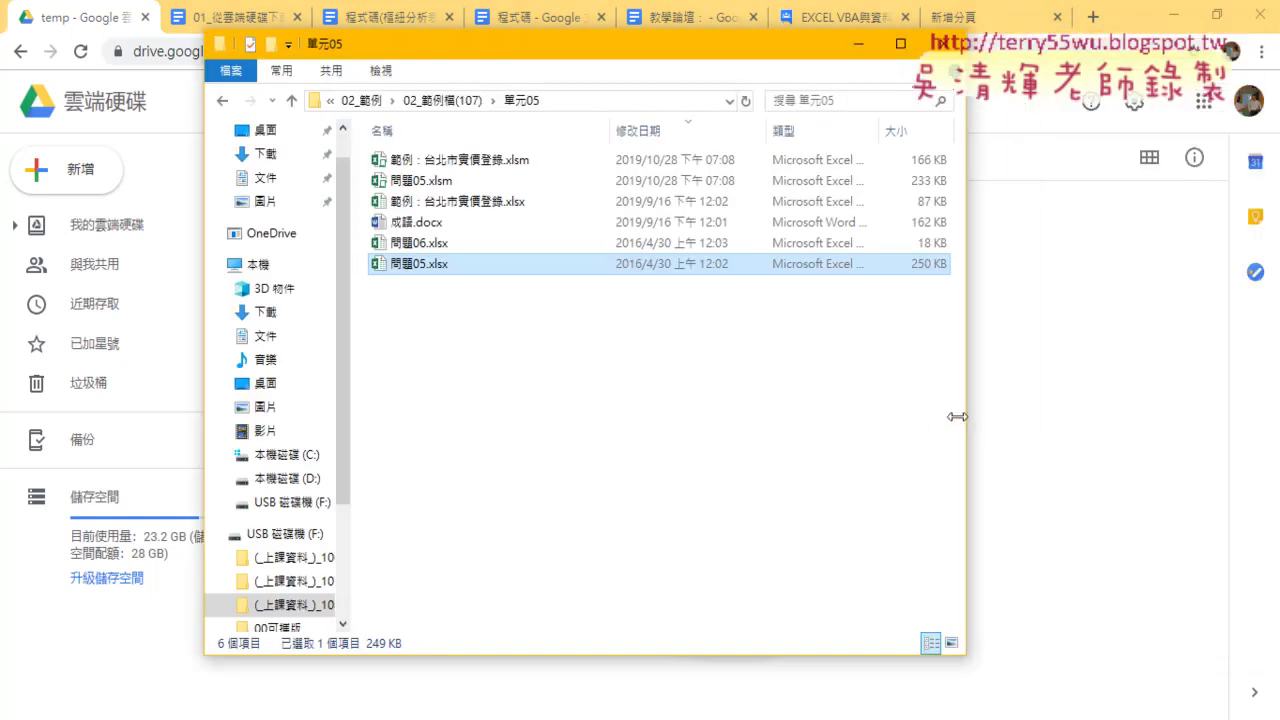
left_click_drag(533, 50, 355, 62)
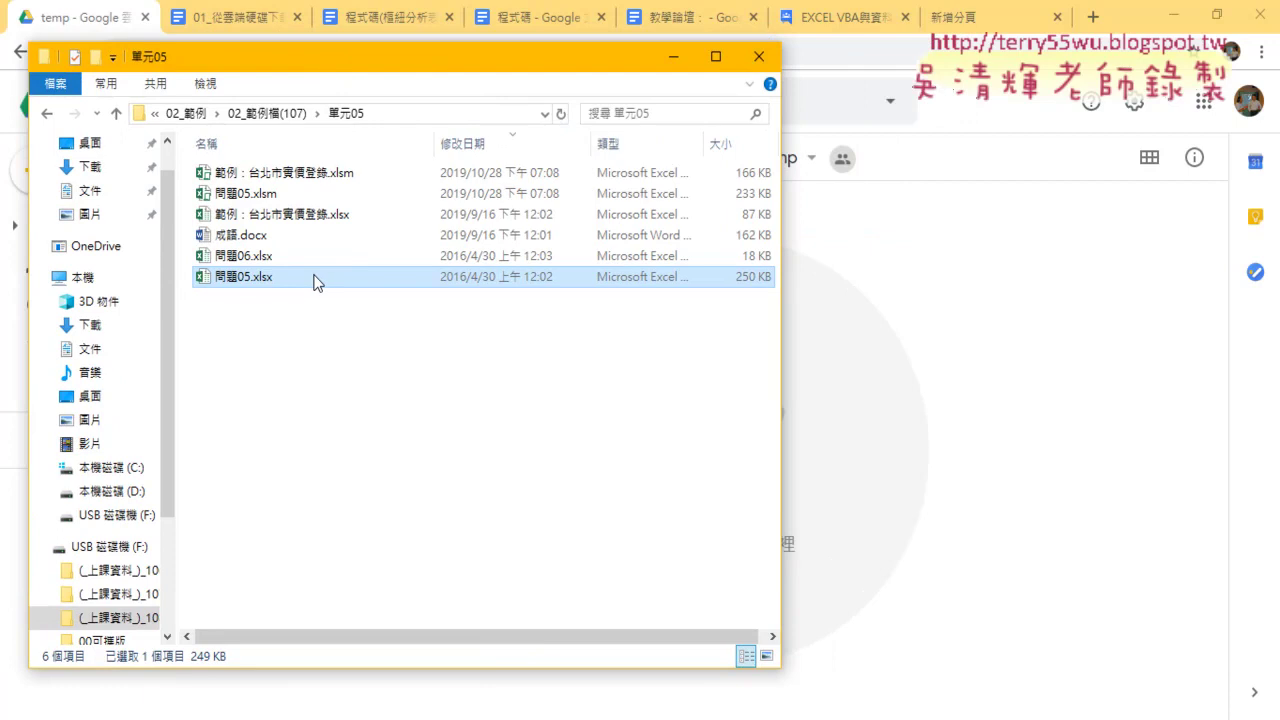
left_click_drag(314, 277, 860, 407)
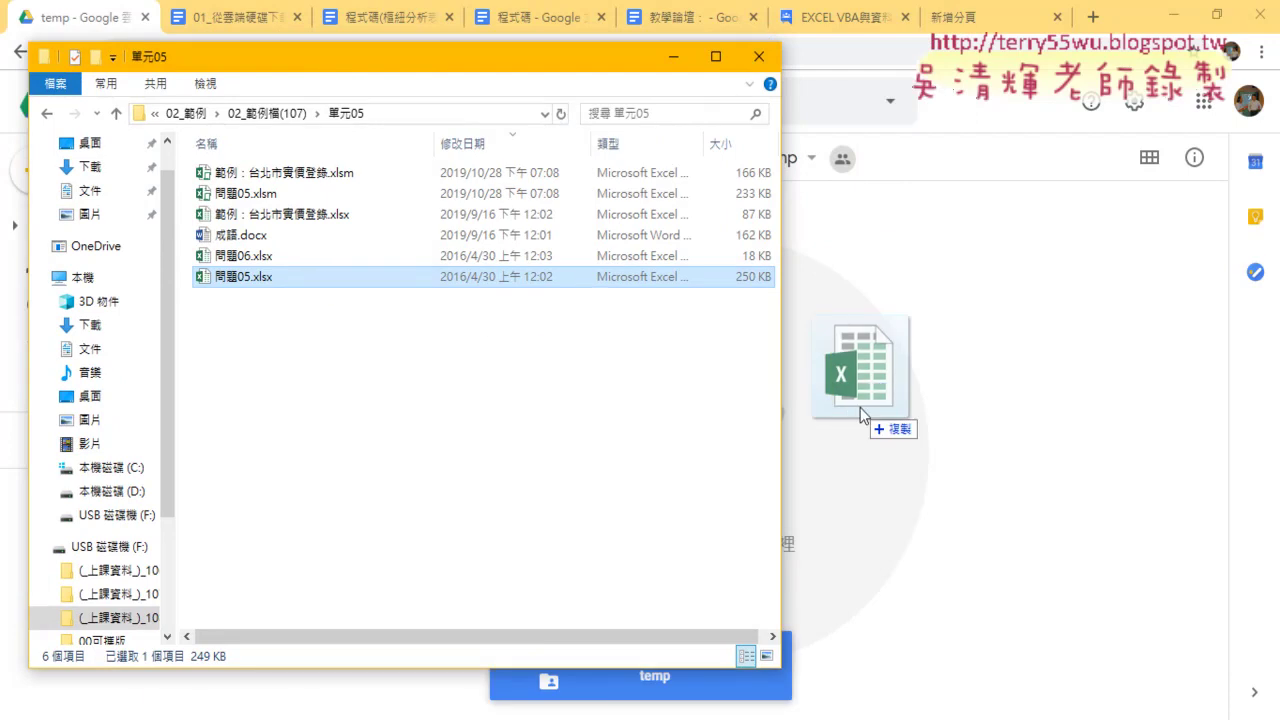
left_click_drag(860, 407, 365, 362)
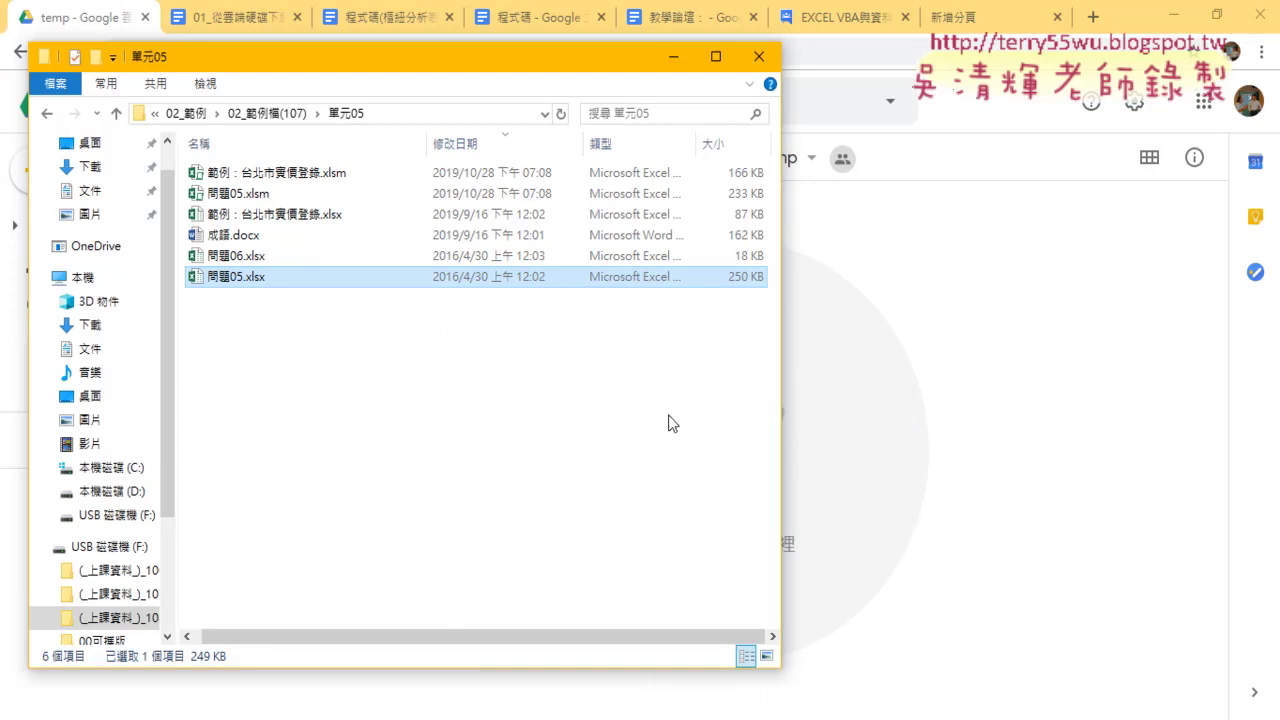
left_click(1040, 448)
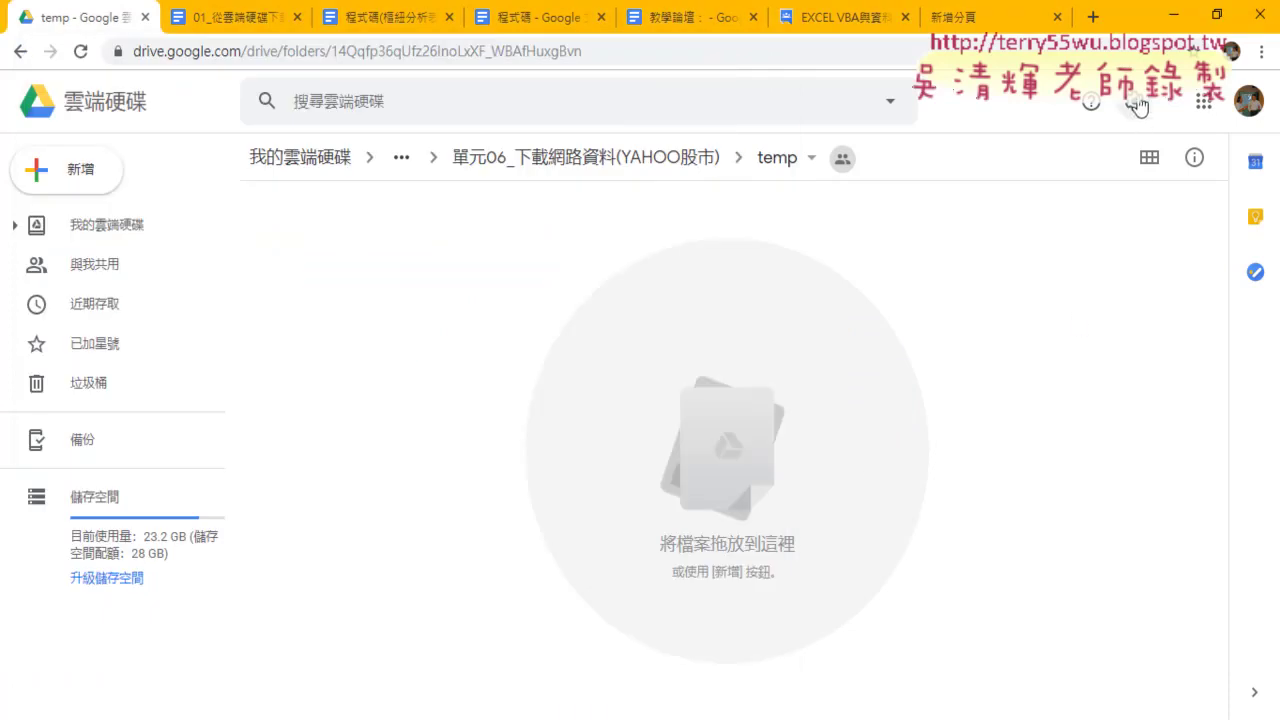
Tick 轉換上傳檔案 in Drive settings so uploads convert to Google Docs editor format
left_click(1135, 104)
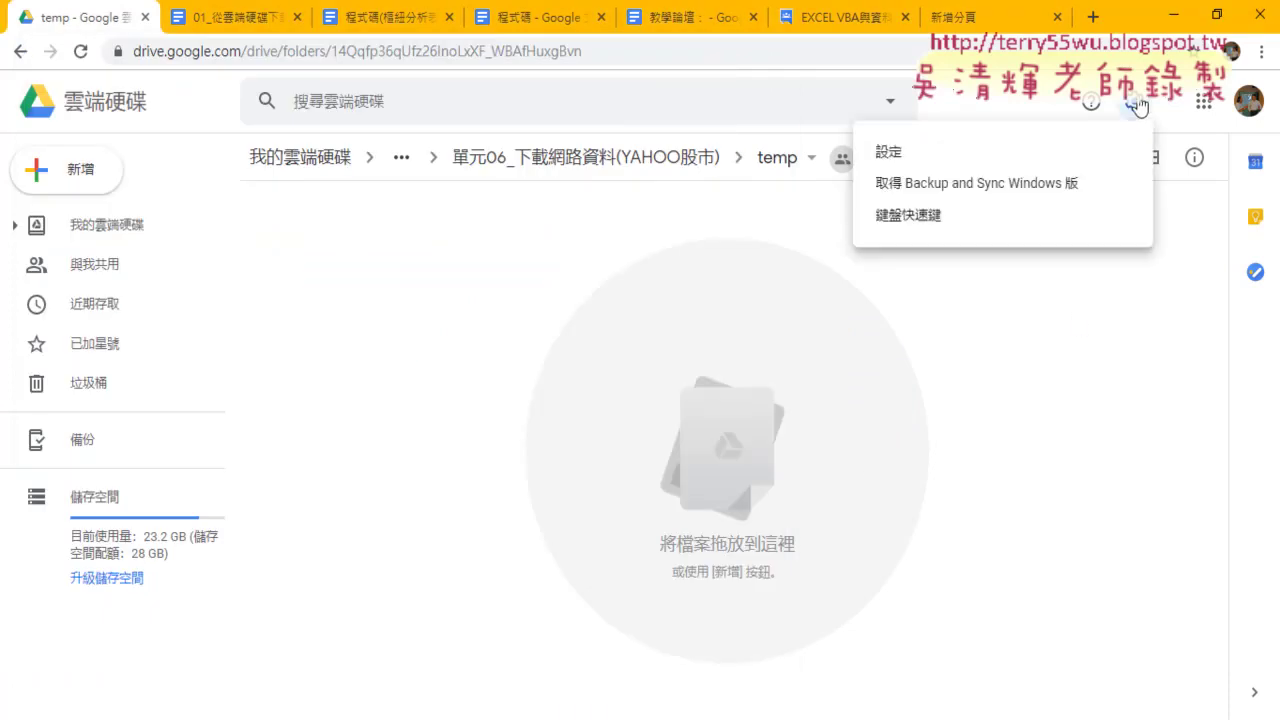
left_click(1005, 152)
left_click(592, 376)
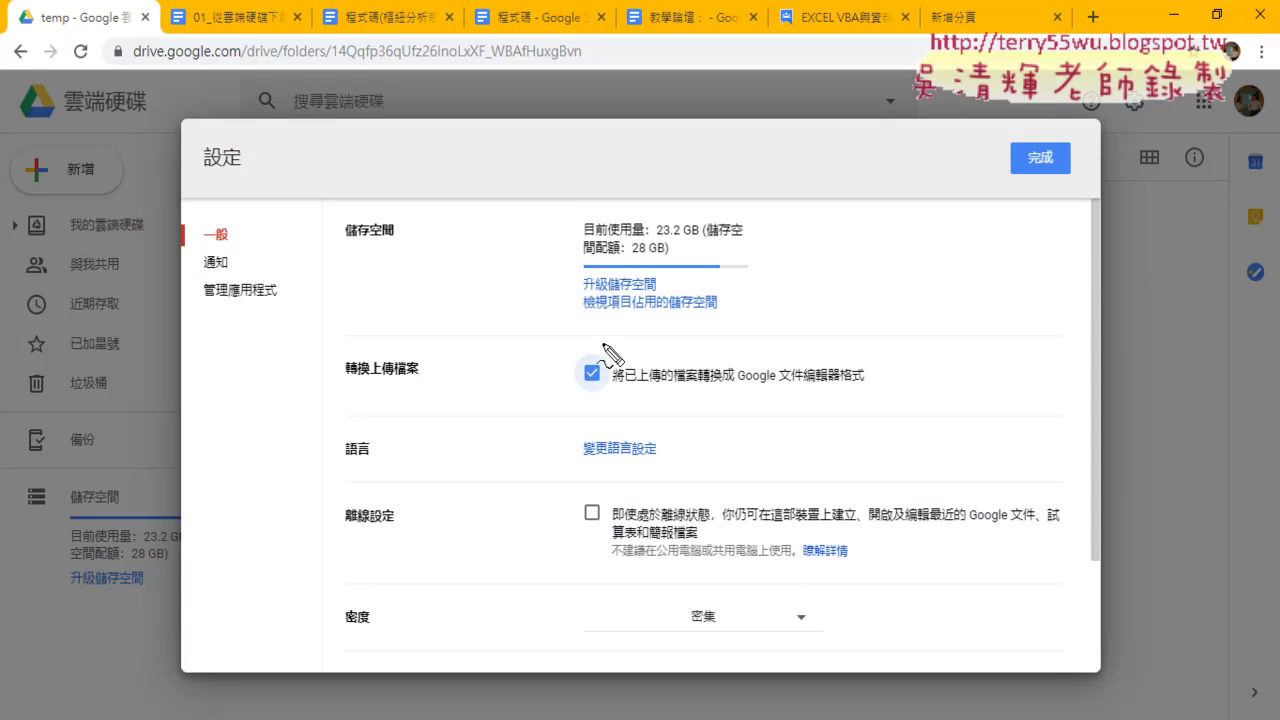
mouse_move(570, 355)
left_mouse_down()
mouse_move(570, 388)
mouse_move(750, 356)
mouse_move(562, 390)
left_mouse_up()
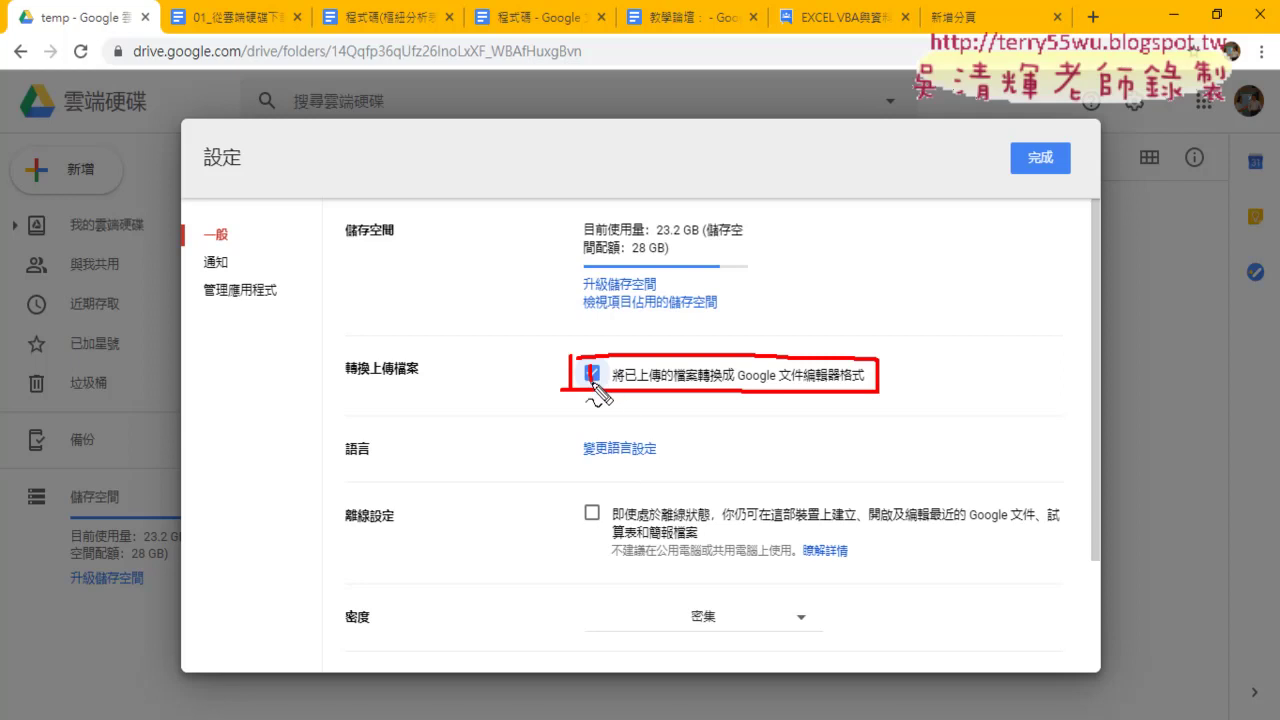
left_click_drag(586, 368, 622, 345)
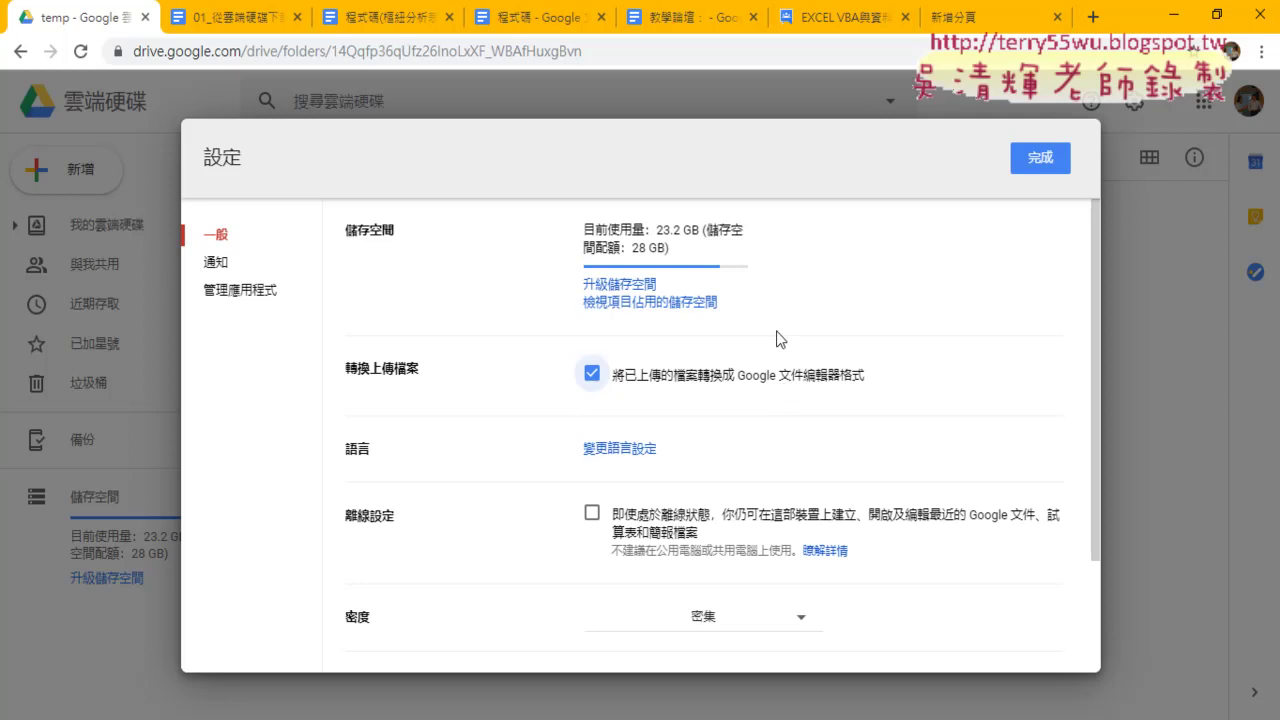
left_click(1045, 165)
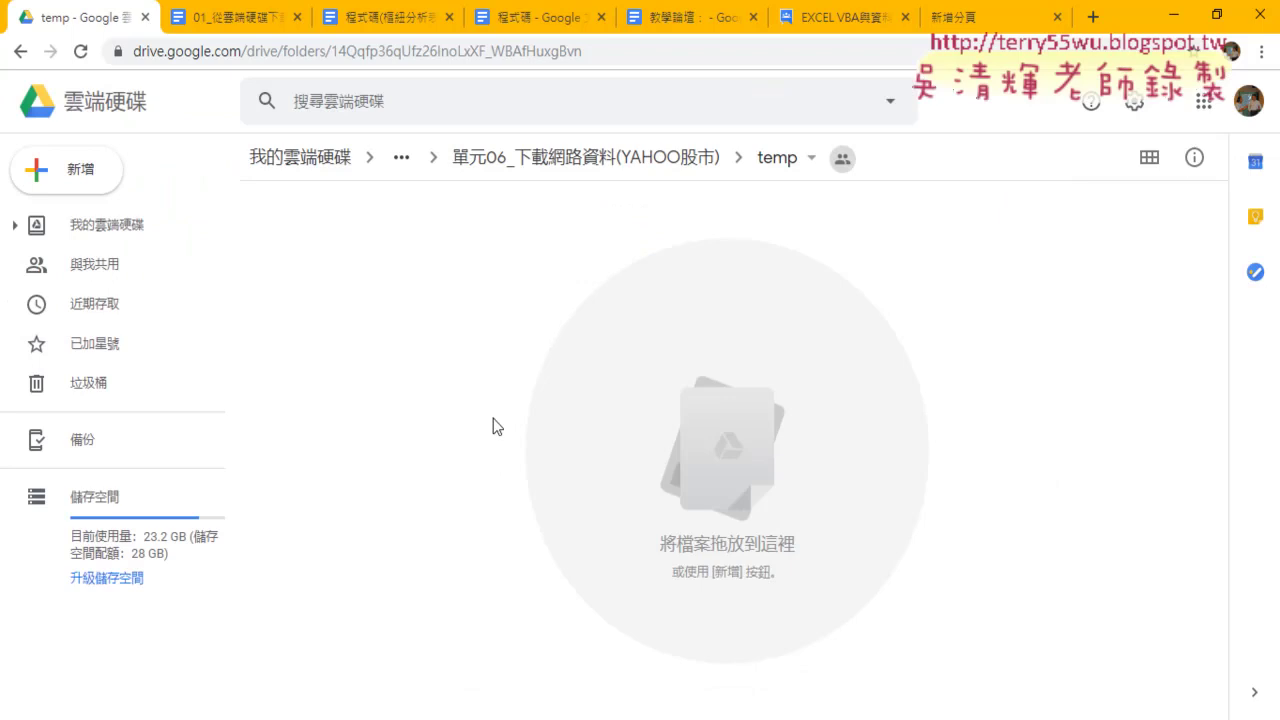
Drag 問題05.xlsx from the 單元05 Explorer window into the Drive temp folder
left_click(288, 694)
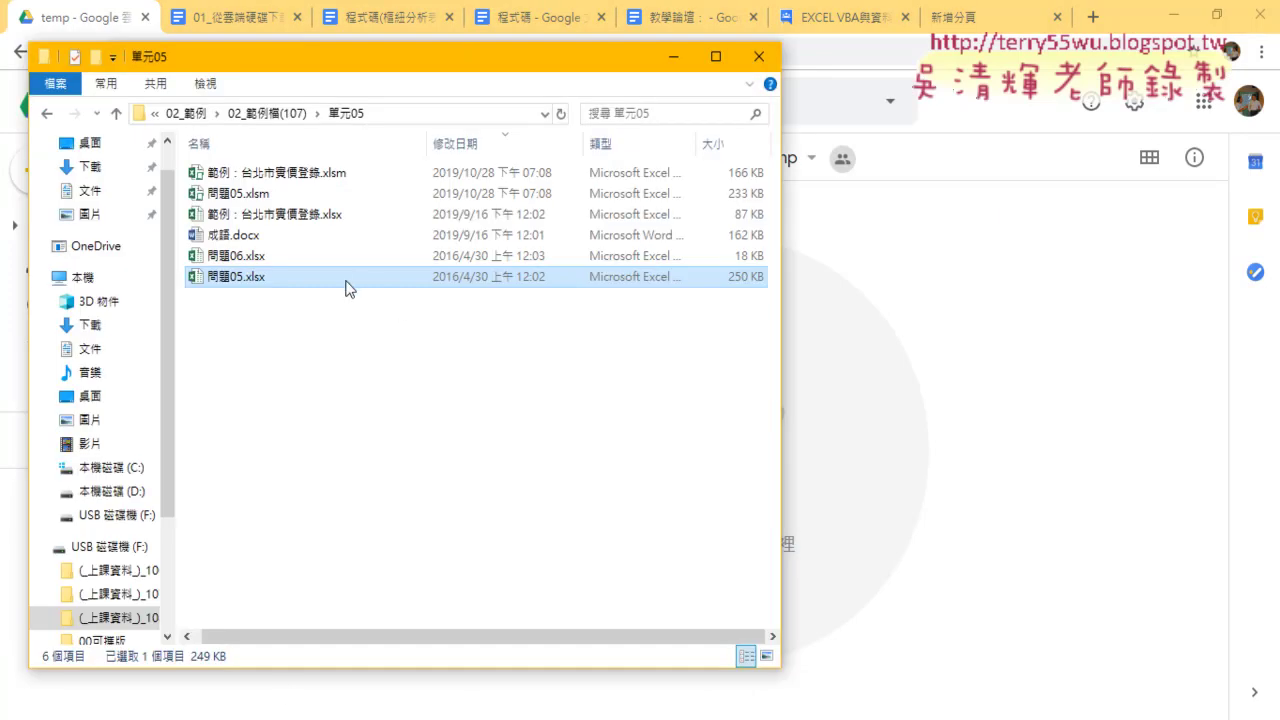
left_click_drag(345, 281, 881, 362)
right_click(694, 388)
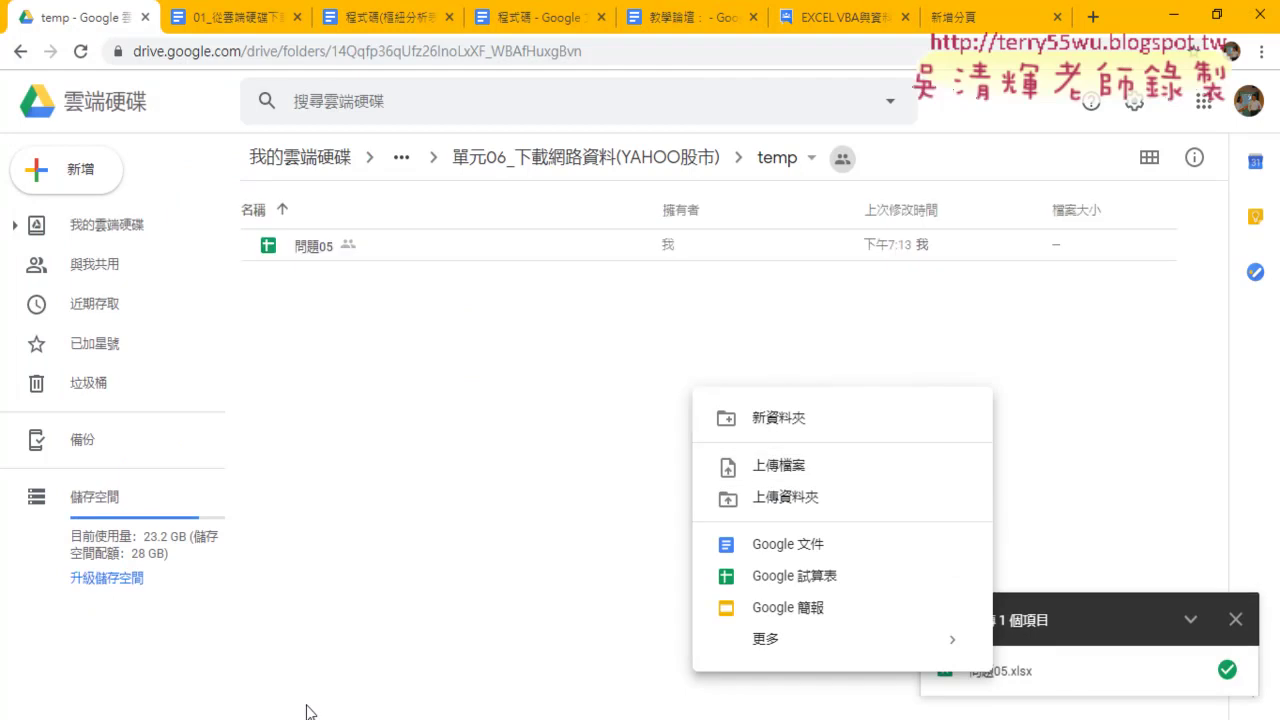
Move the Explorer window aside and mark 問題05.xlsx and its Drive copy in red
left_click(199, 632)
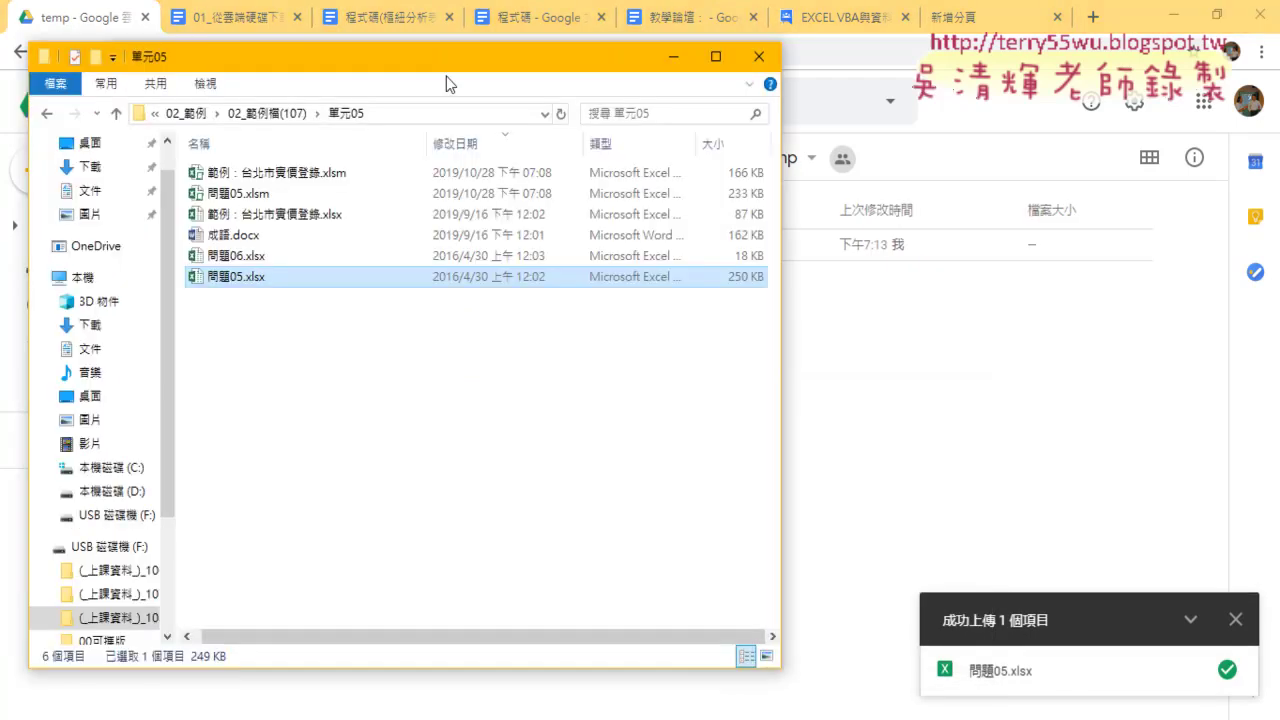
left_click_drag(448, 62, 720, 295)
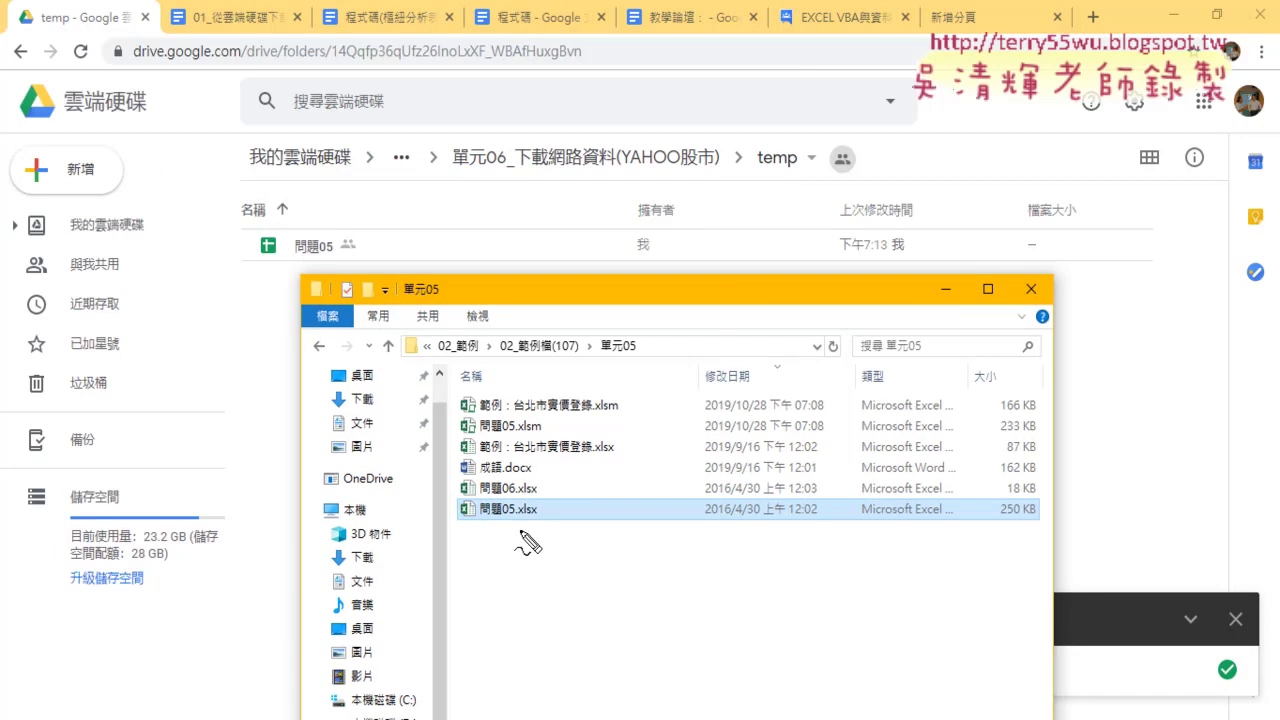
mouse_move(520, 532)
left_mouse_down()
mouse_move(264, 326)
mouse_move(340, 276)
left_mouse_up()
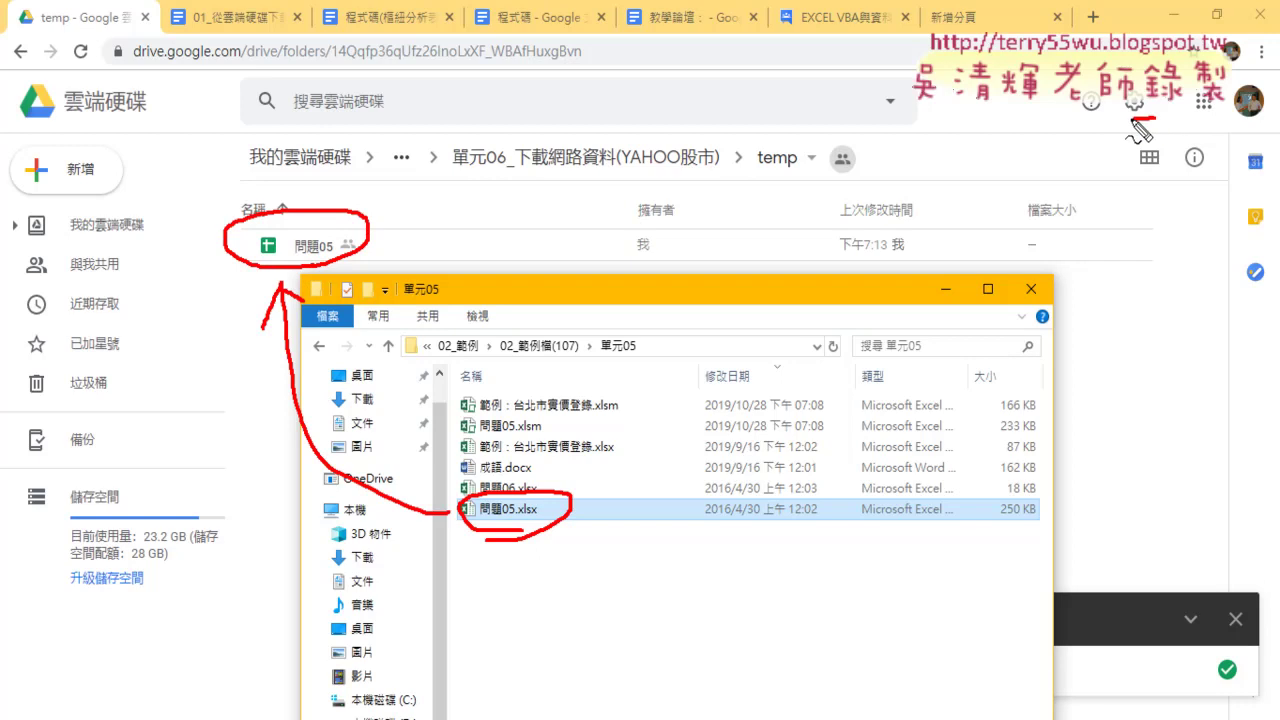
left_click_drag(1117, 96, 1155, 97)
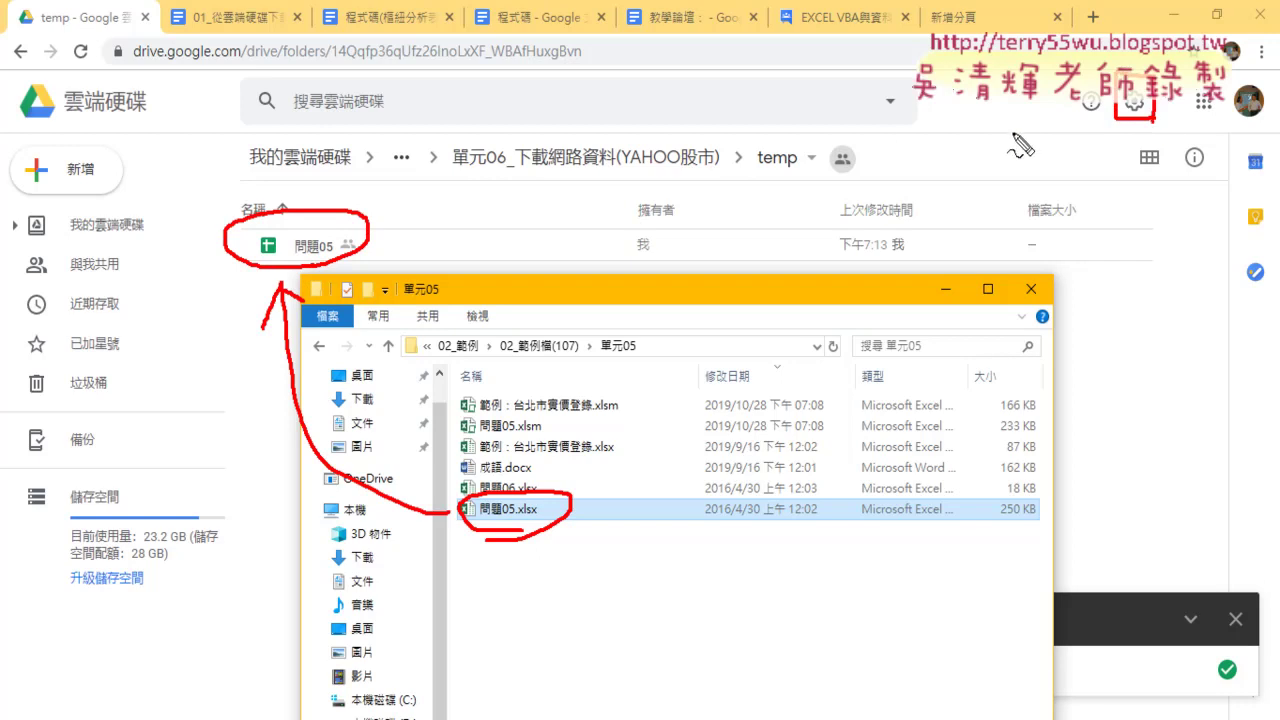
key("Escape")
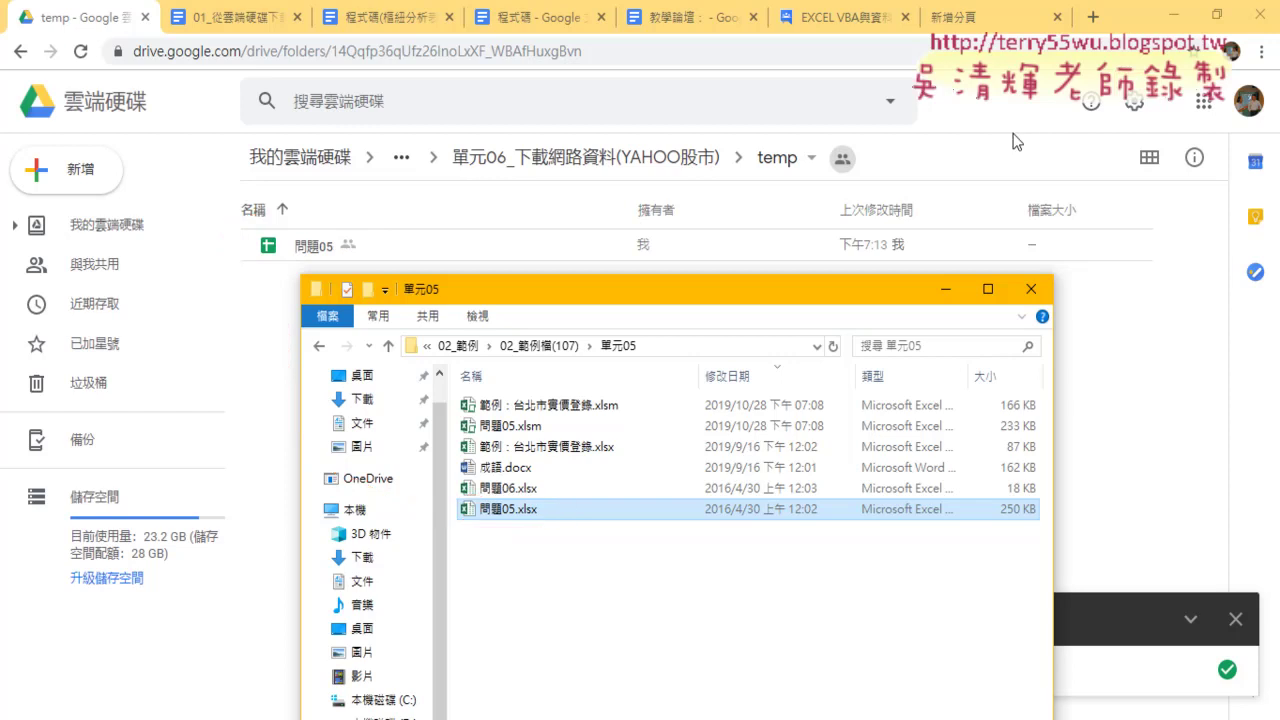
left_click(1133, 103)
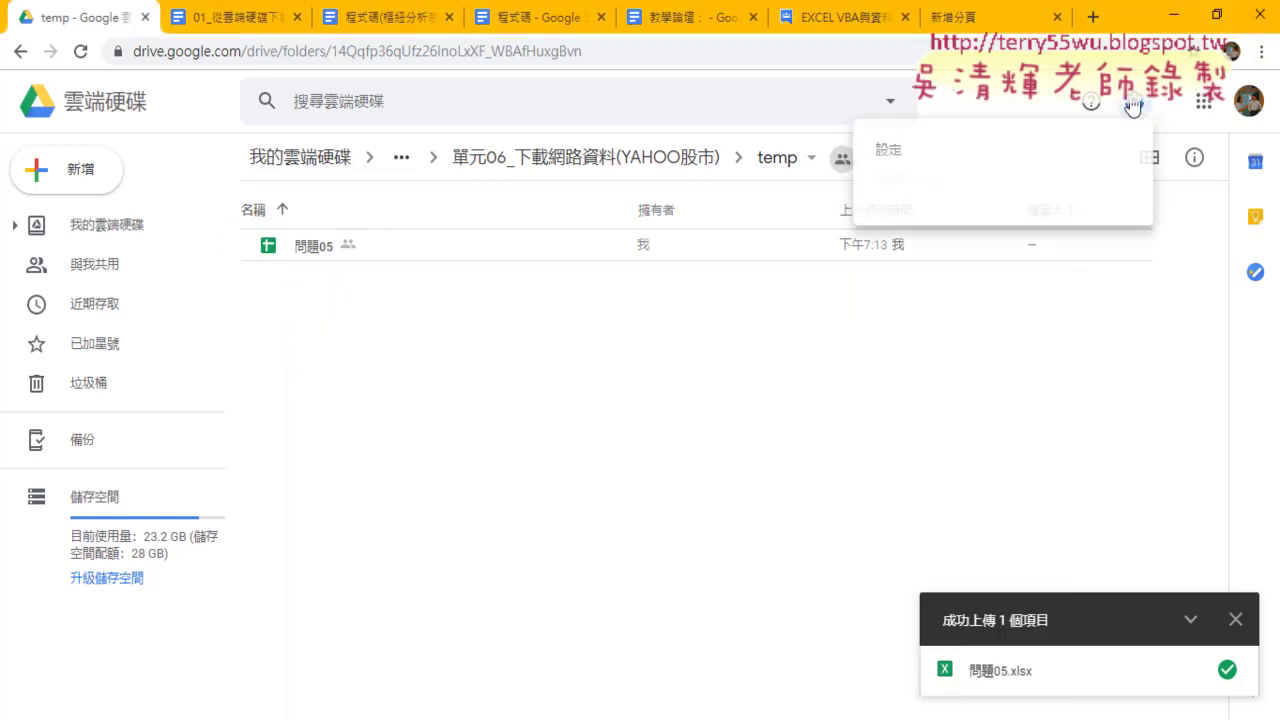
left_click(1035, 152)
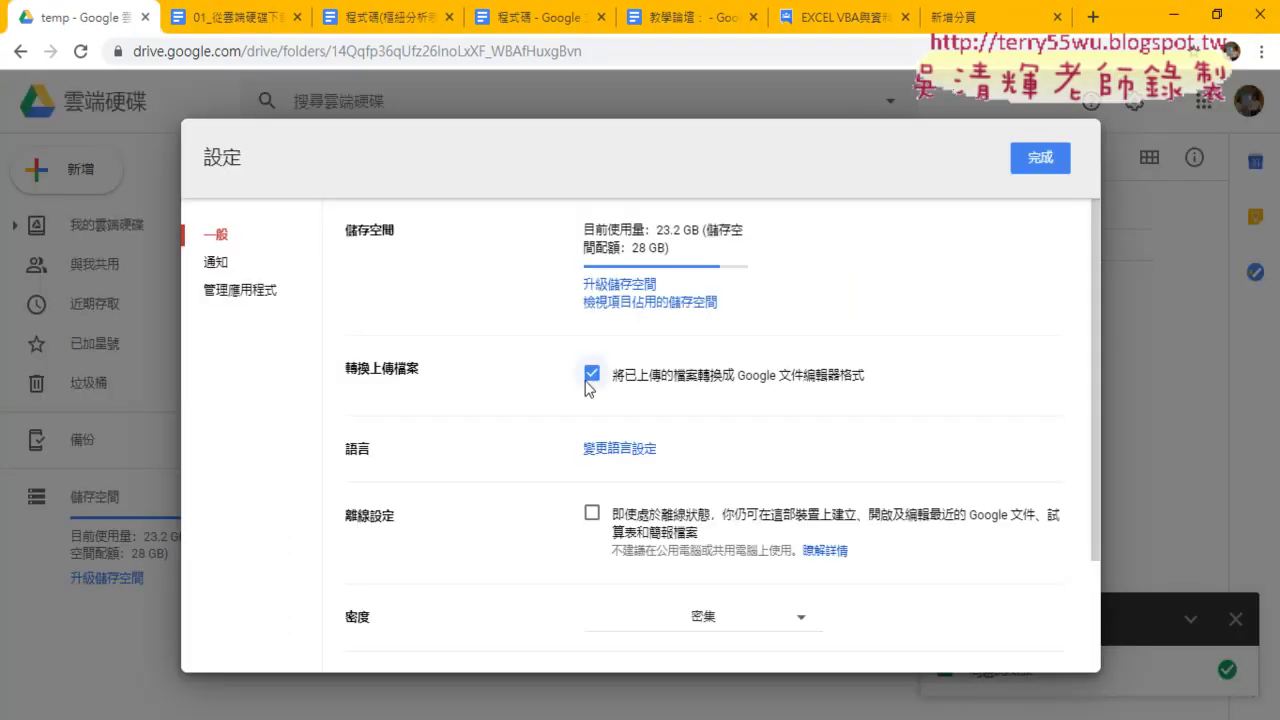
left_click(592, 373)
left_click(1055, 162)
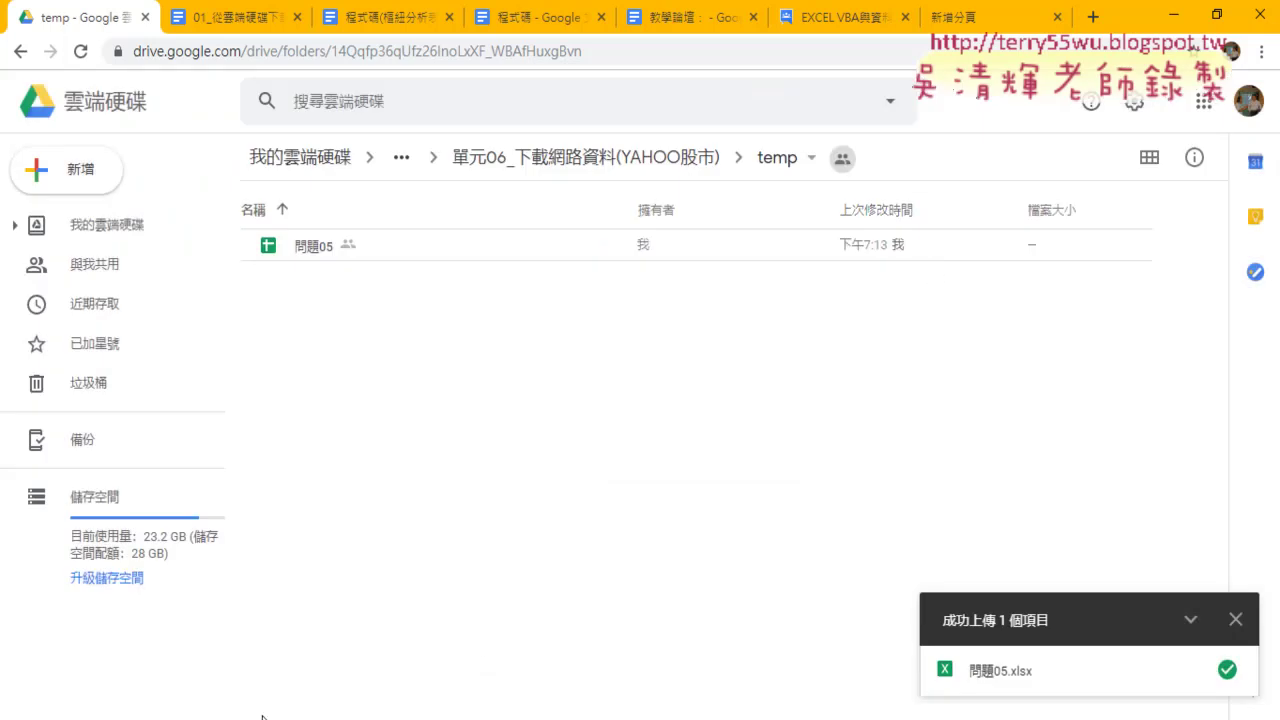
left_click_drag(515, 509, 270, 408)
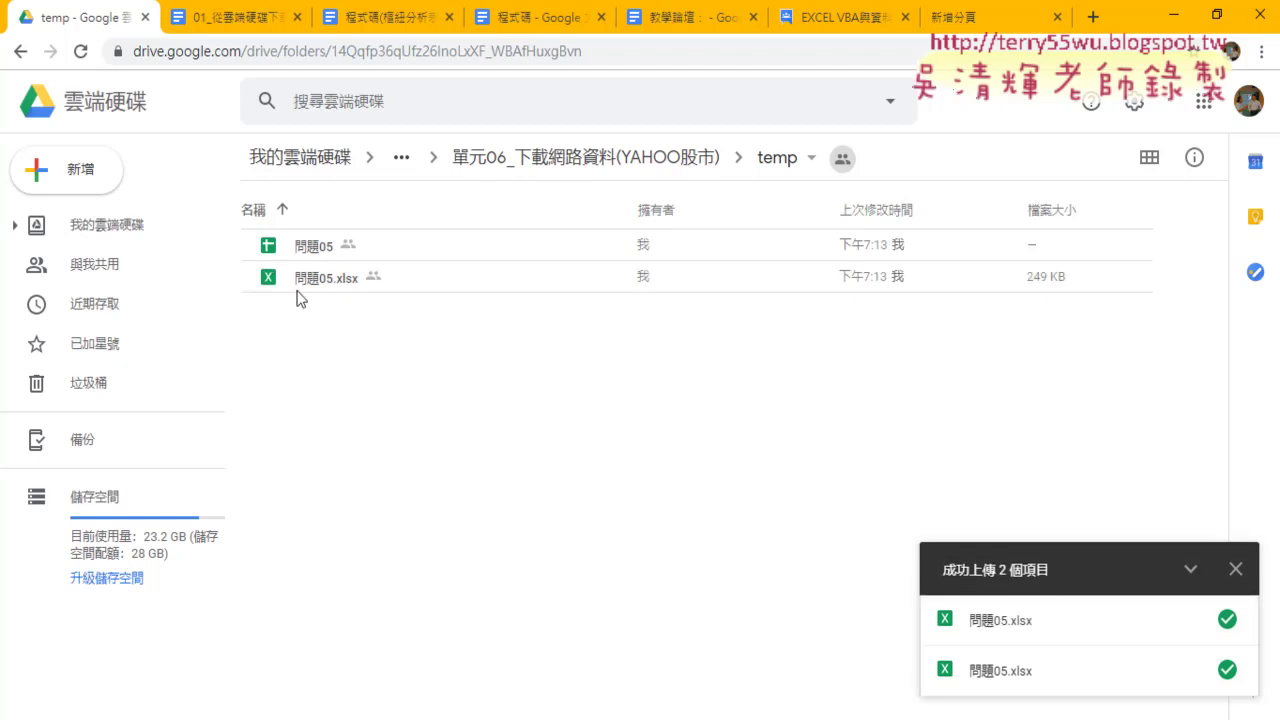
left_click(268, 250)
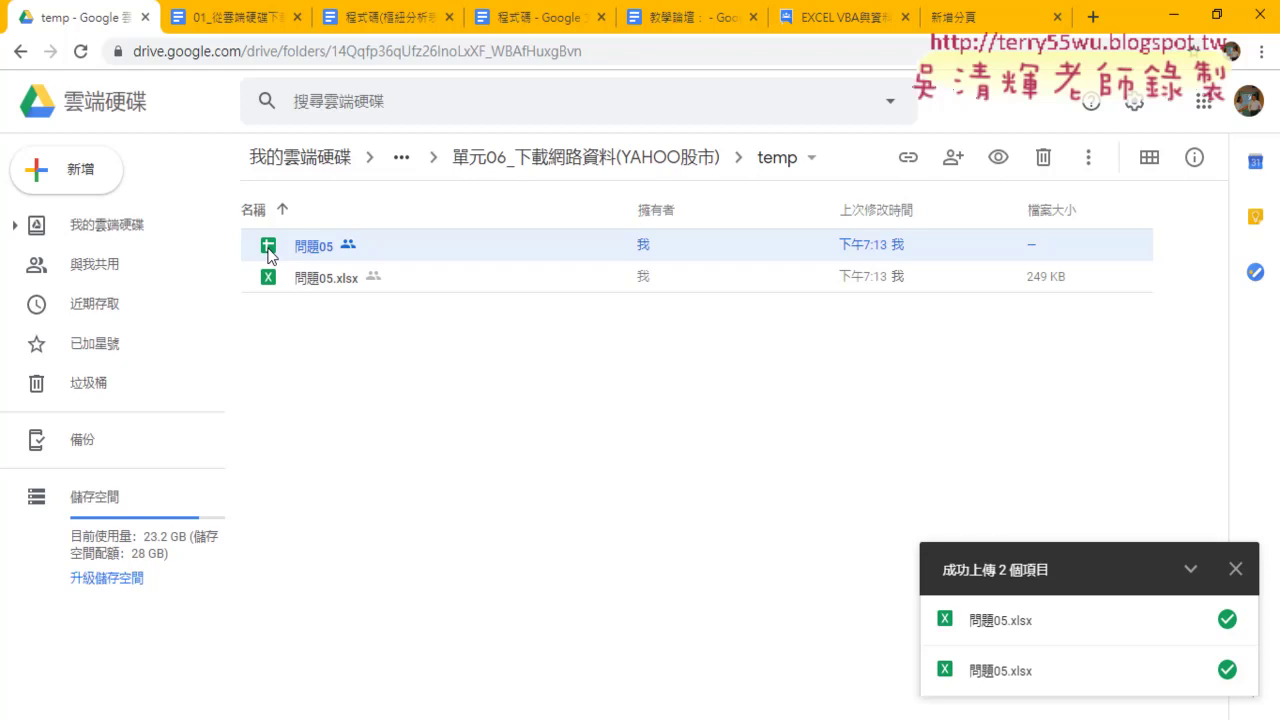
left_click(281, 279)
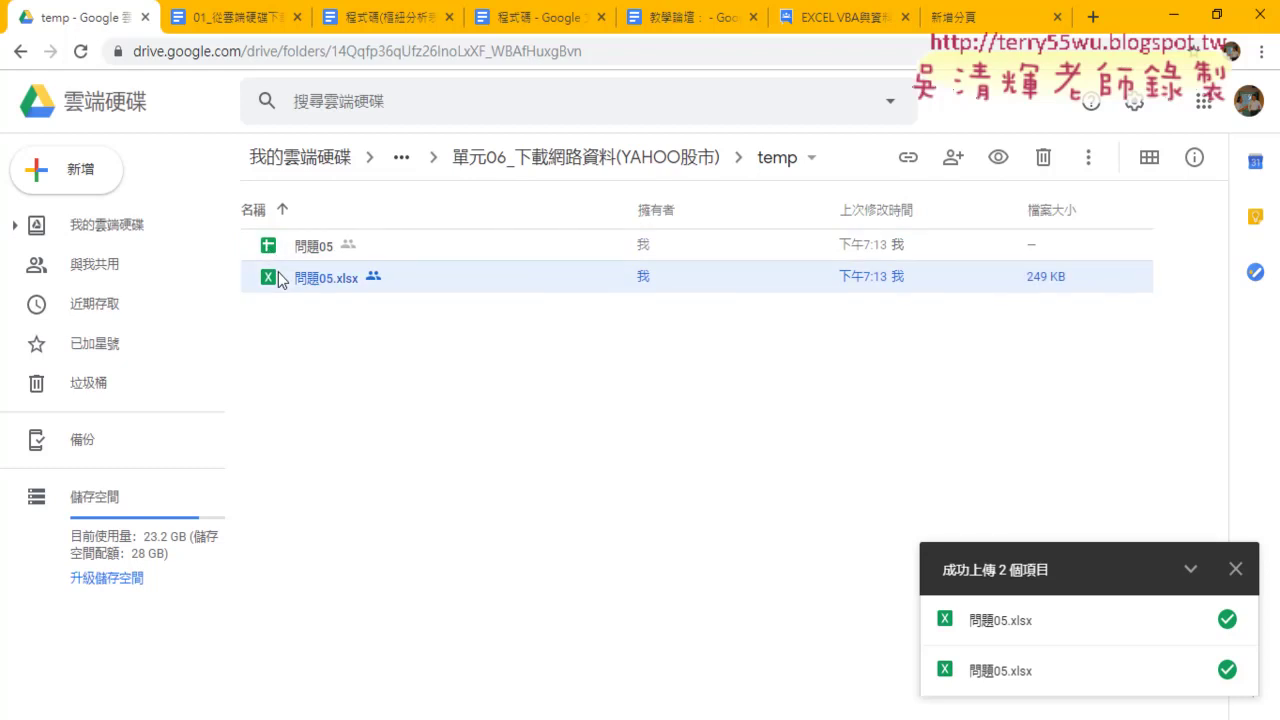
double_click(281, 279)
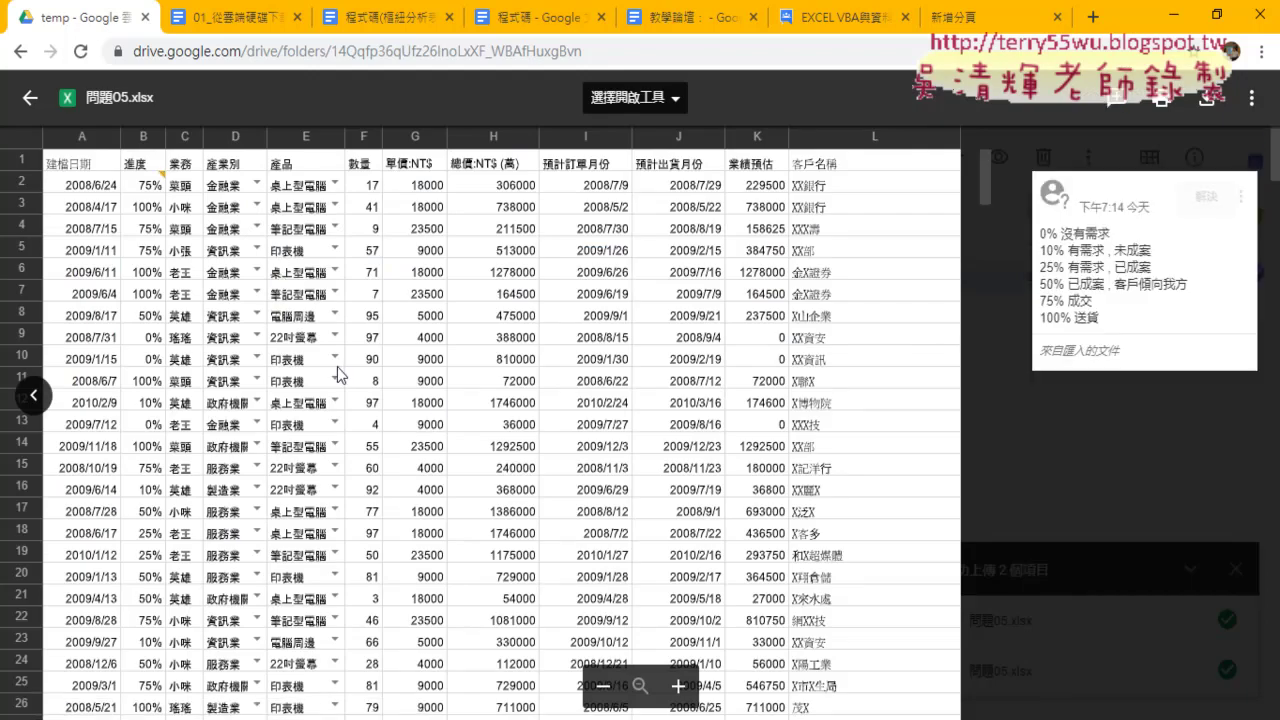
left_click(31, 98)
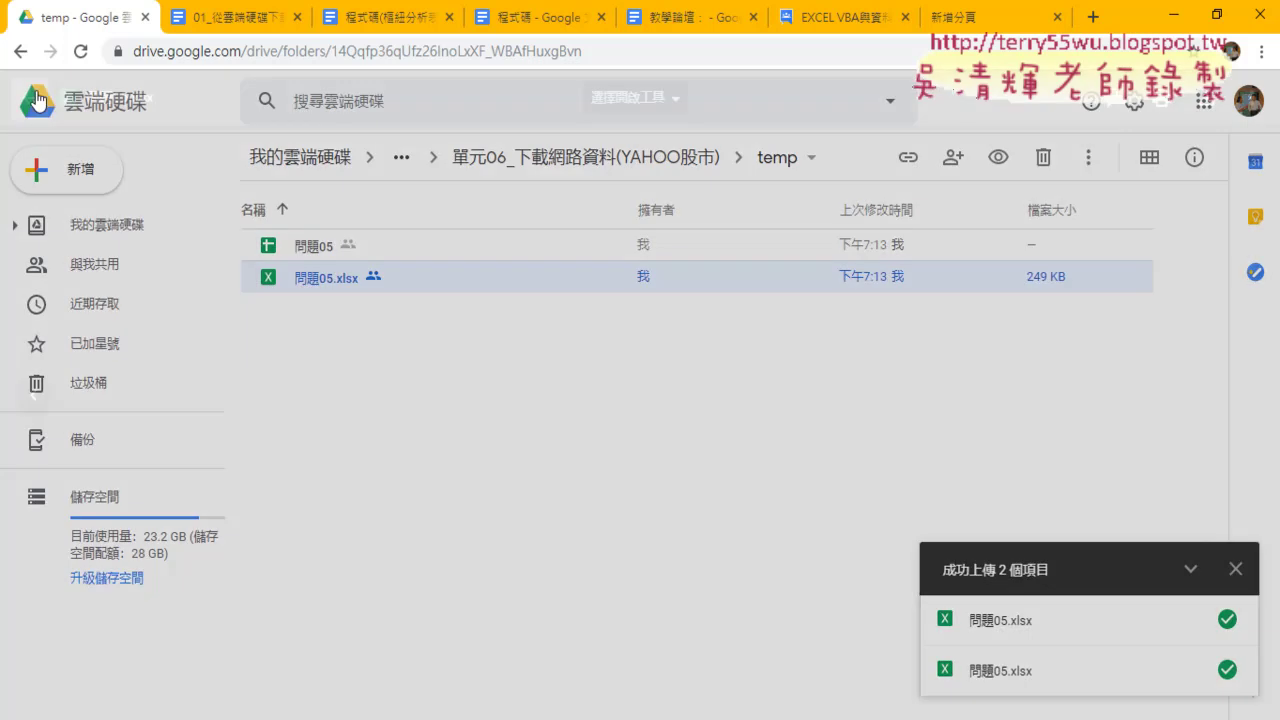
Open the 問題05 Google Sheet, delete rows 2491–2500, and dismiss the validation warning
double_click(308, 245)
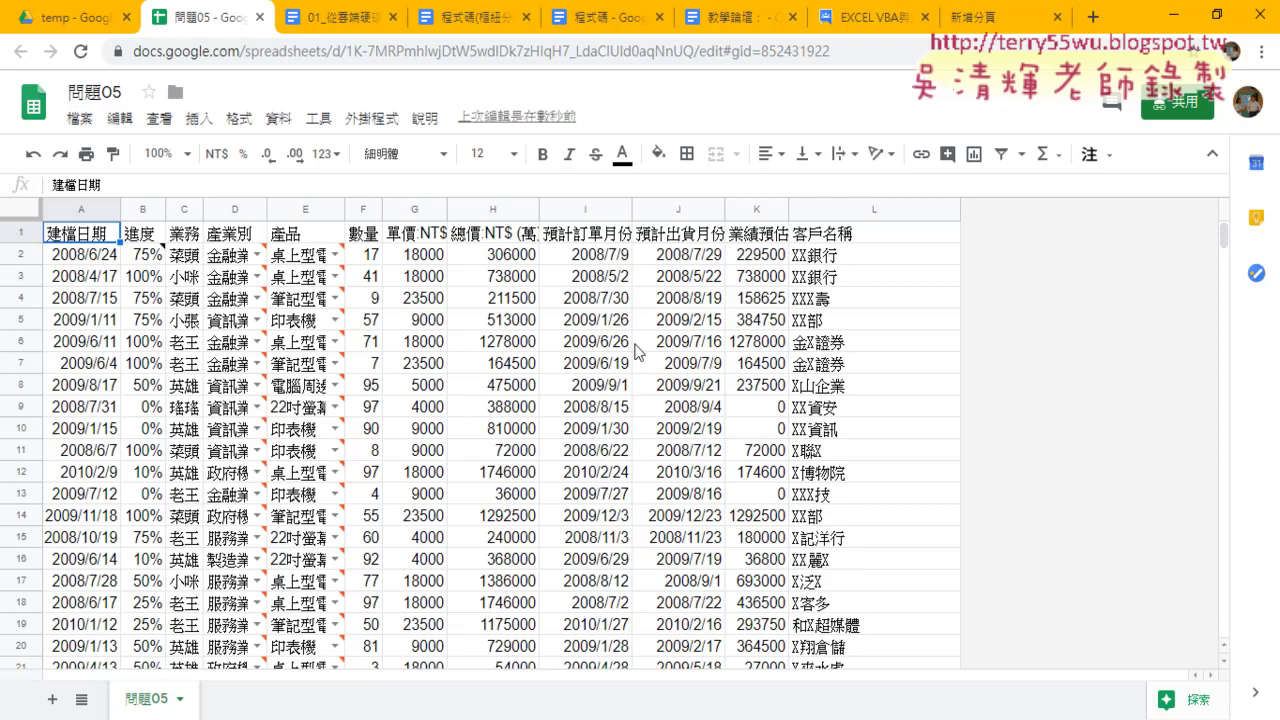
left_click_drag(1224, 238, 1240, 665)
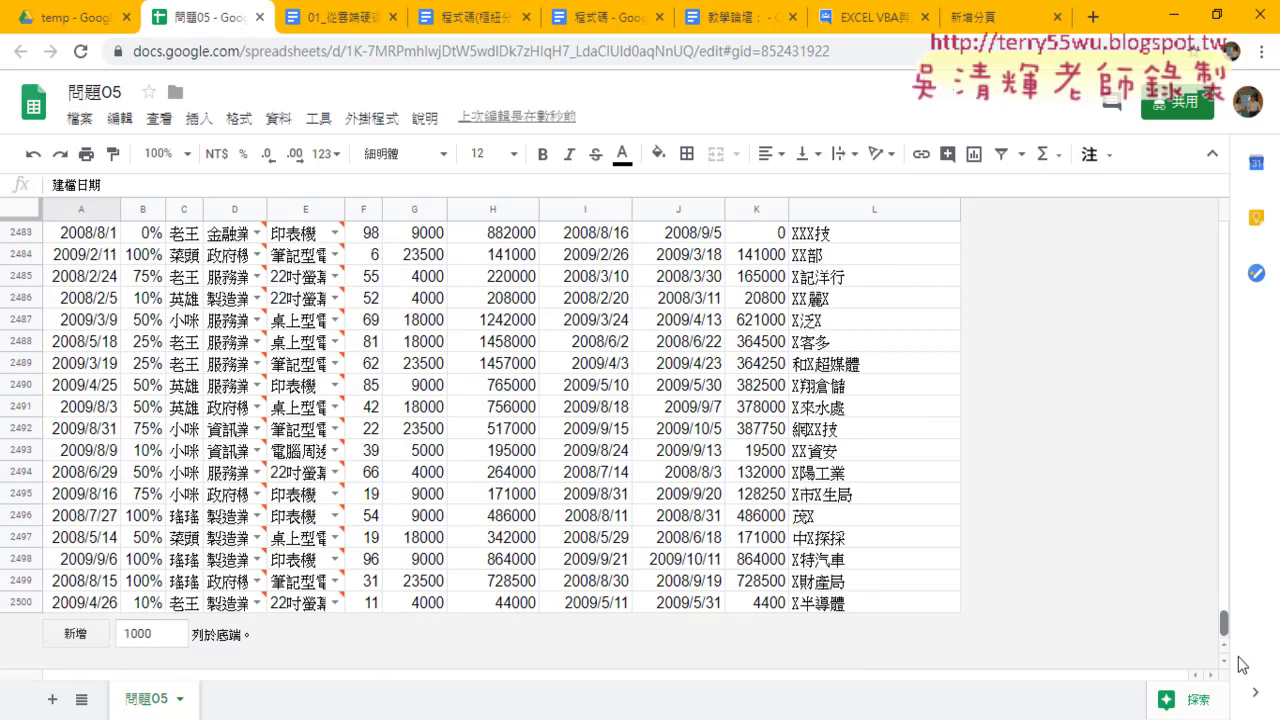
left_click_drag(30, 603, 24, 393)
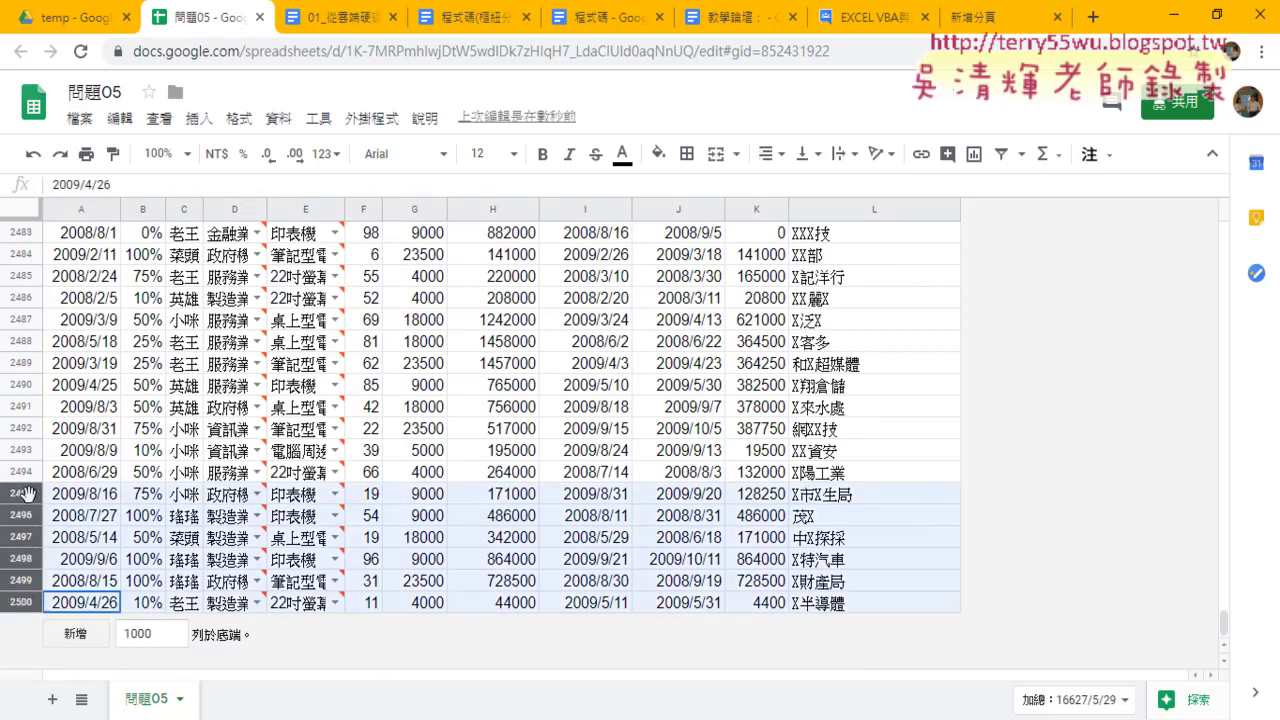
right_click(197, 470)
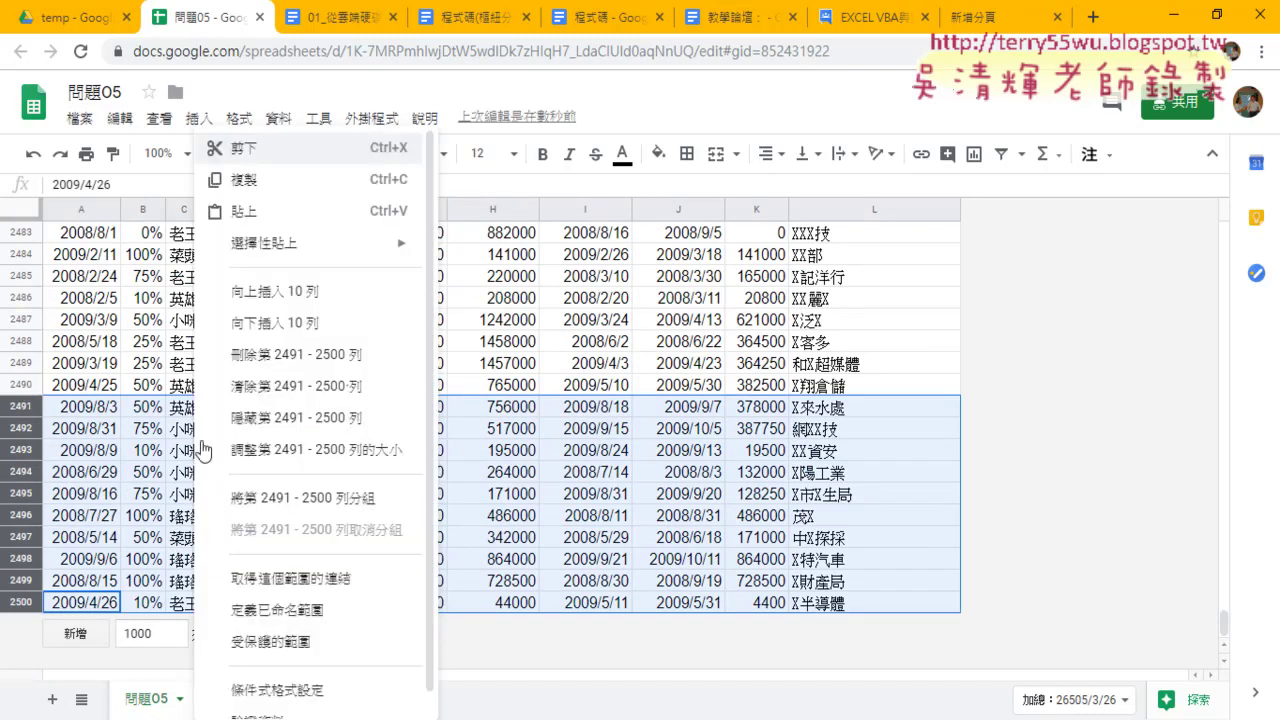
left_click(239, 364)
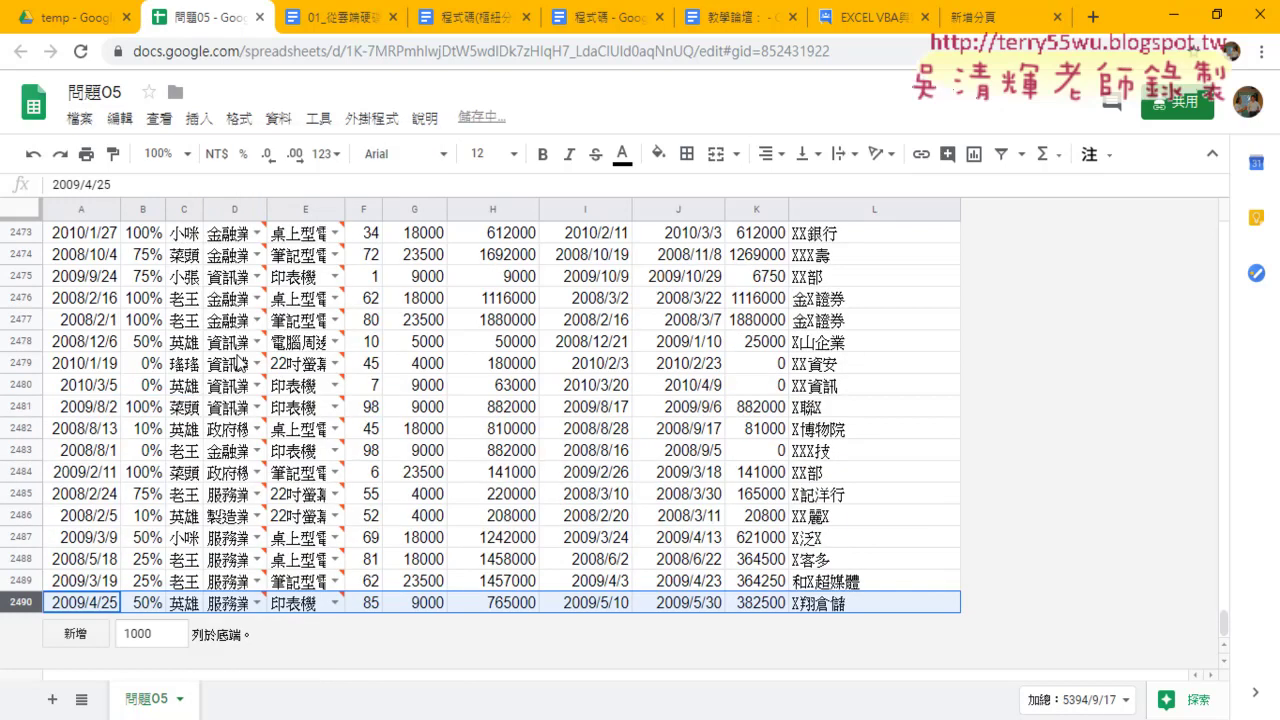
mouse_move(241, 384)
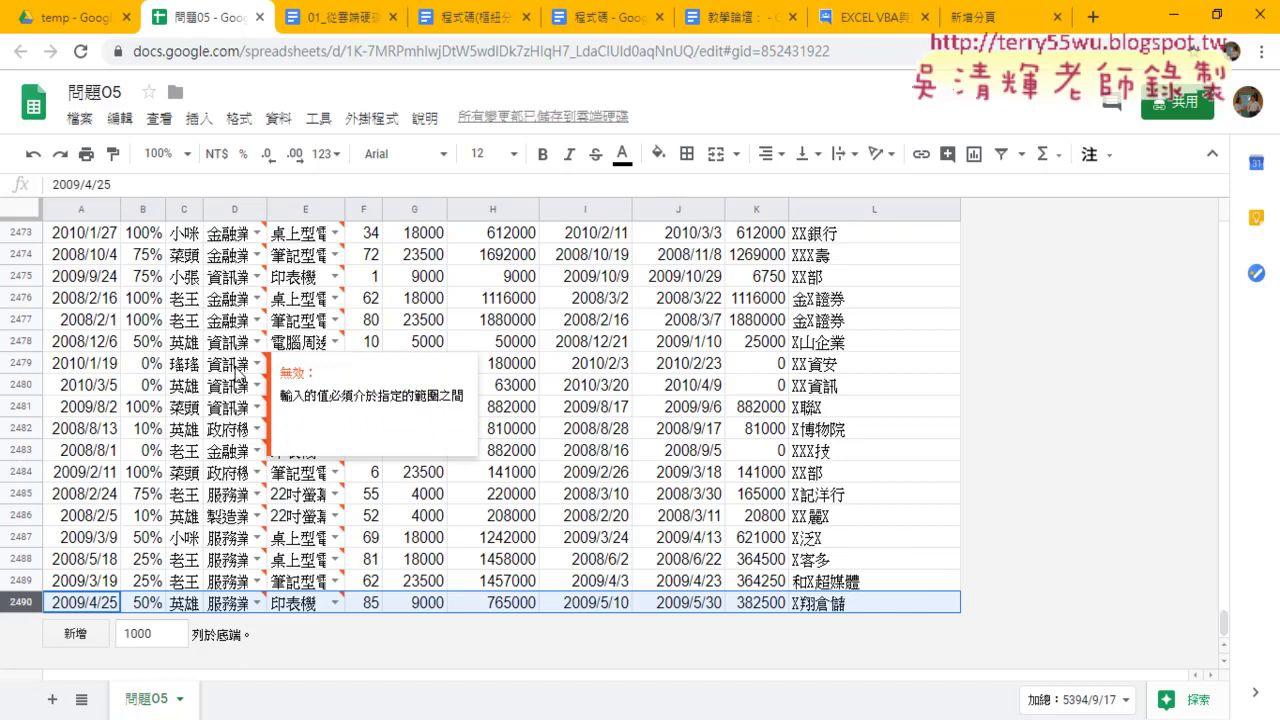
left_click(664, 516)
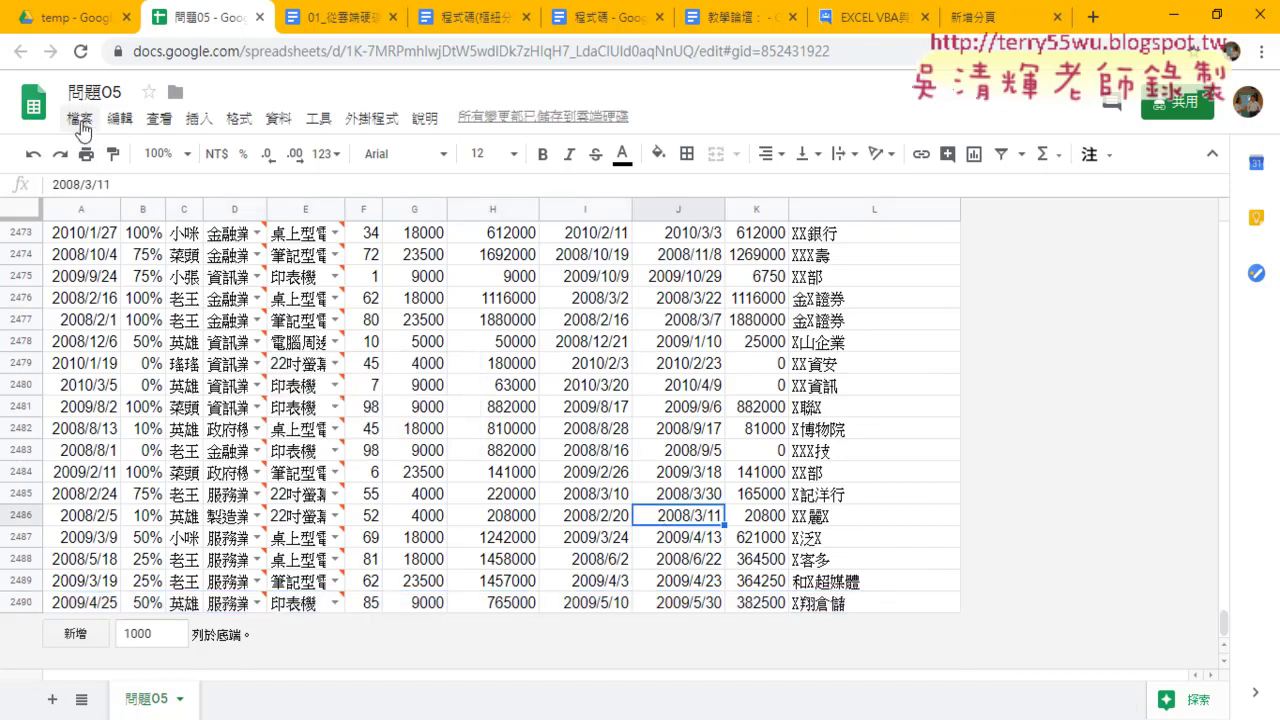
Choose 發布到網路 from the 檔案 menu of the 問題05 spreadsheet
left_click(81, 120)
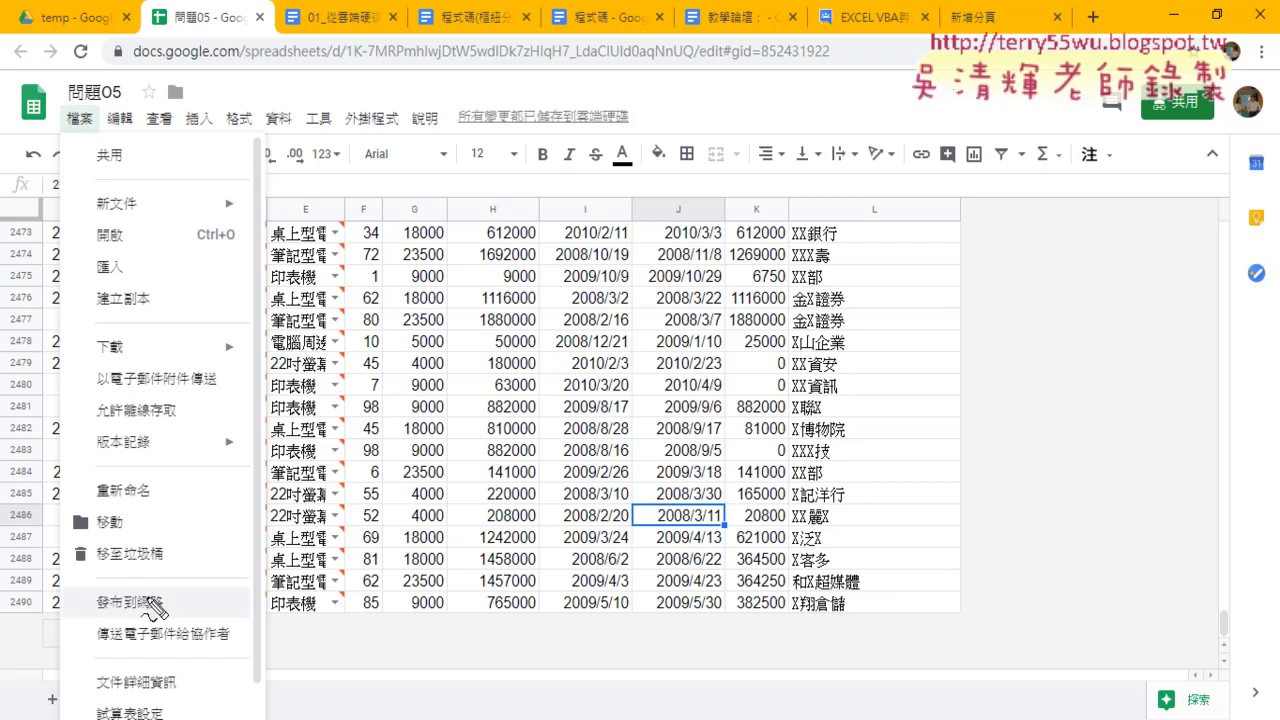
mouse_move(160, 590)
left_mouse_down()
mouse_move(32, 268)
mouse_move(866, 612)
left_mouse_up()
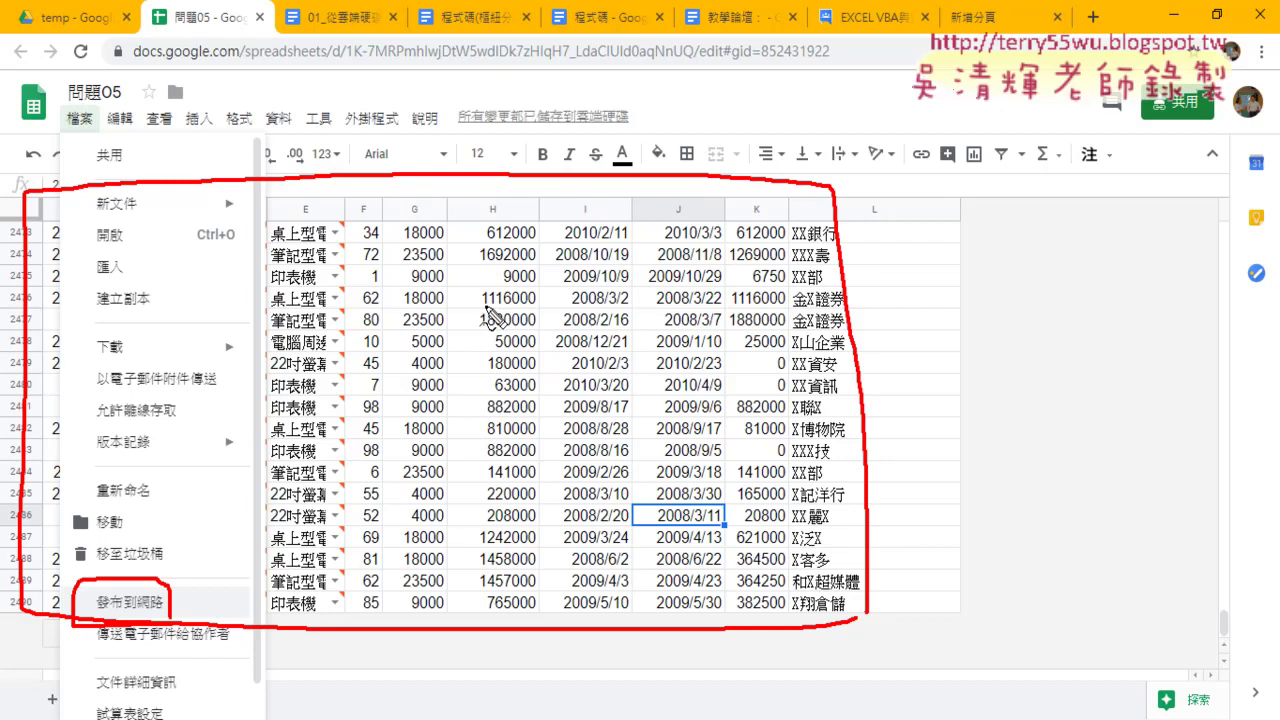
key("Escape")
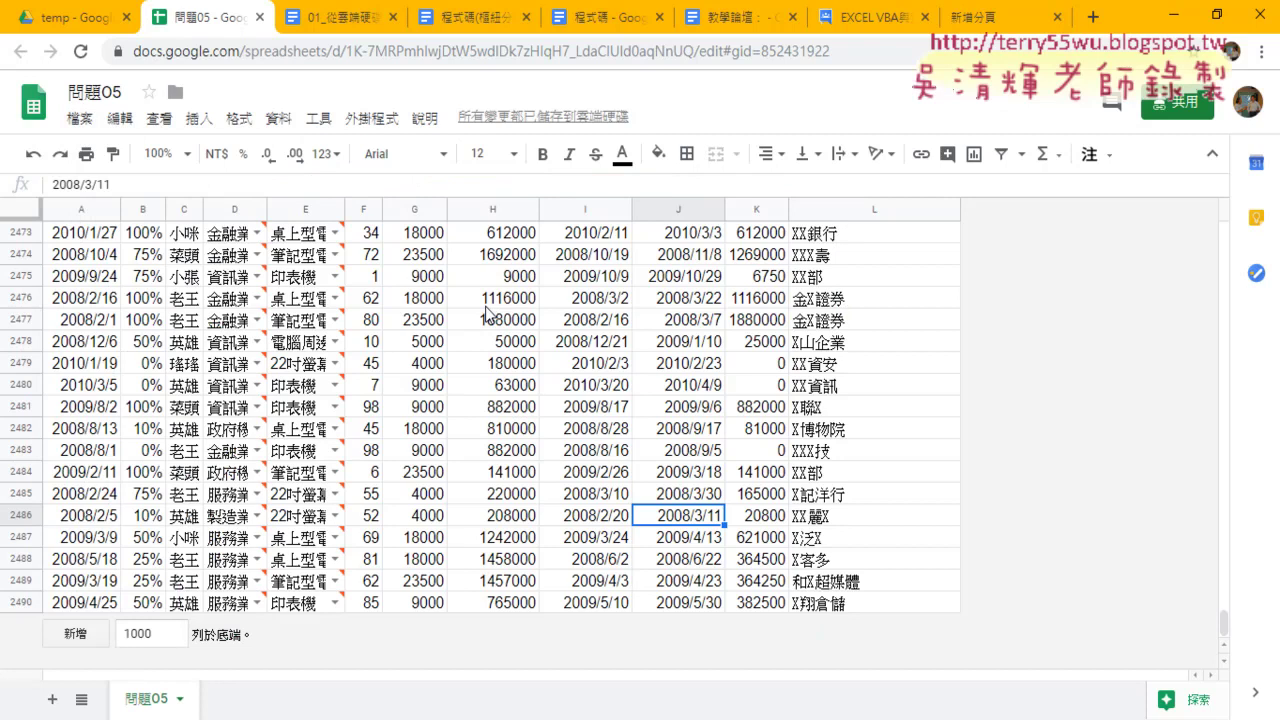
left_click(80, 118)
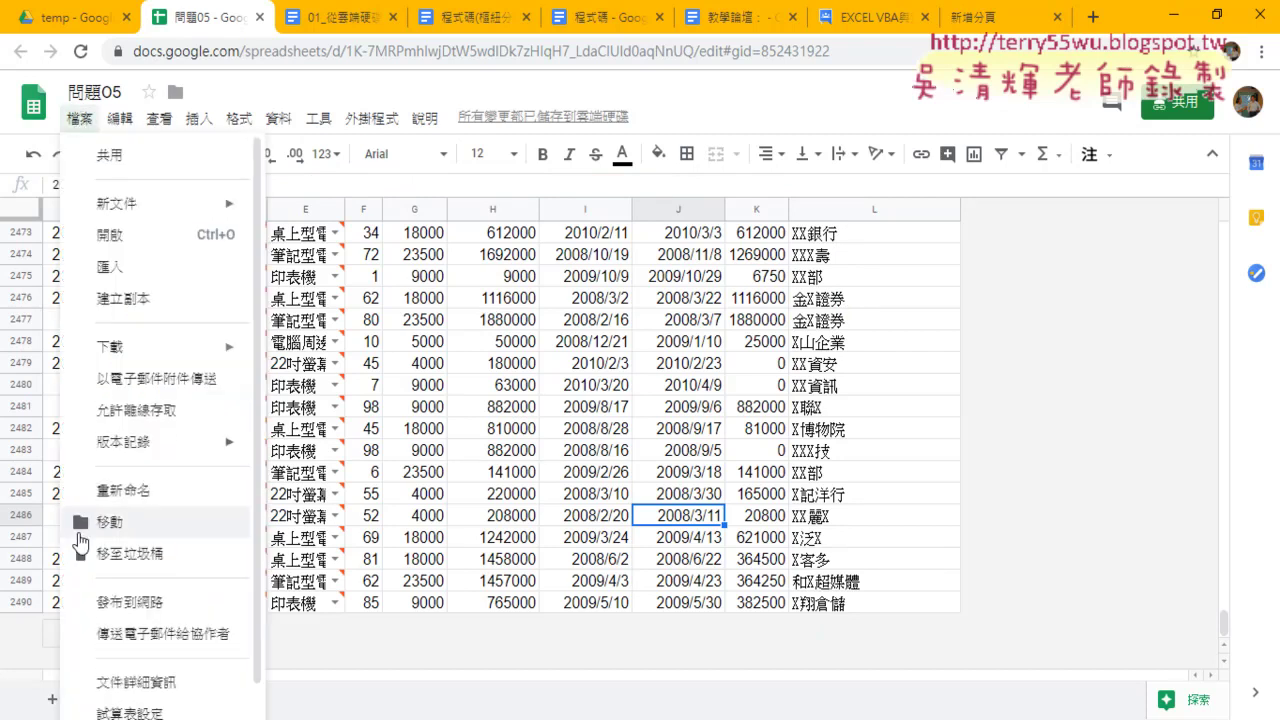
left_click(161, 601)
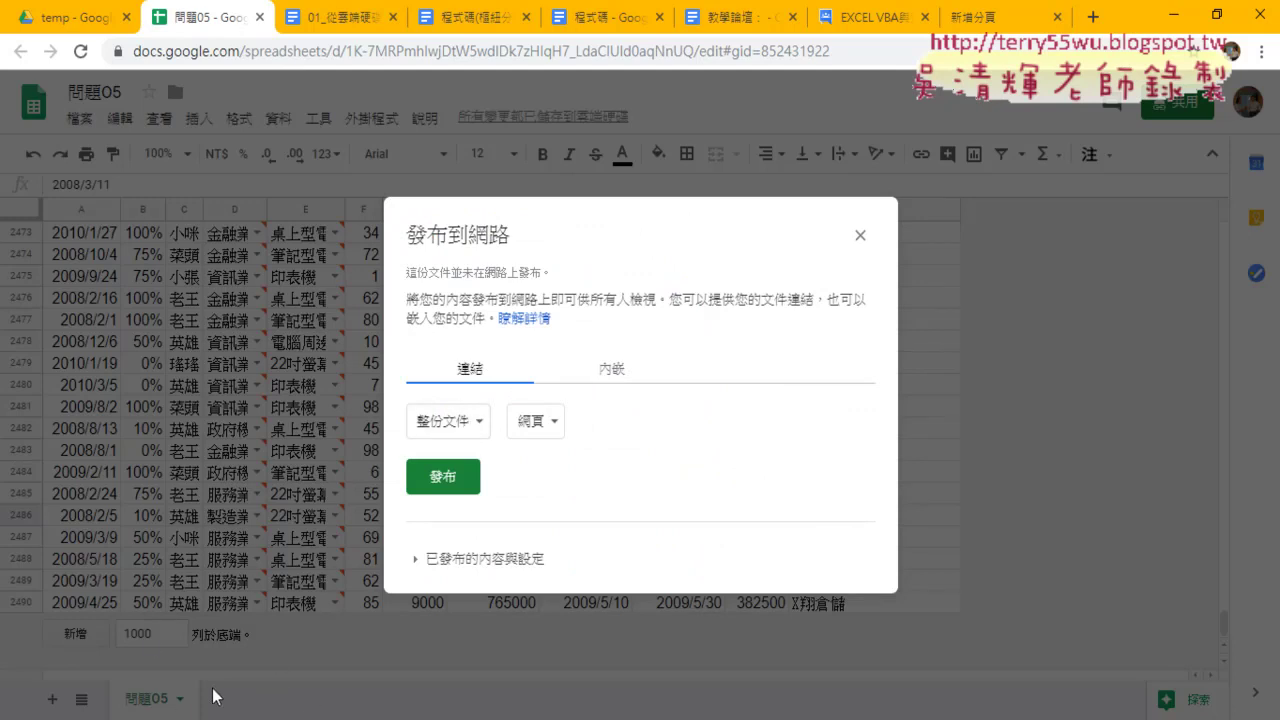
Limit publishing to the 問題05 sheet and compare the 網頁 and CSV formats, keeping 網頁
left_click(466, 424)
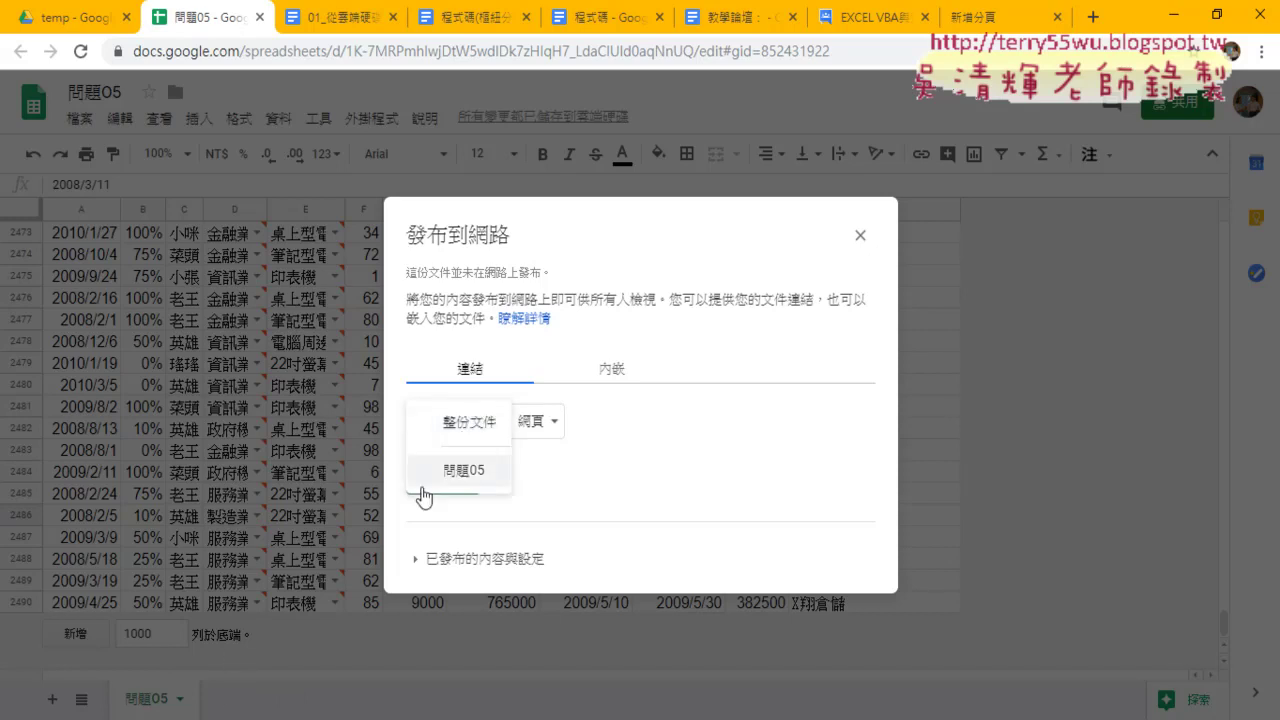
left_click(462, 472)
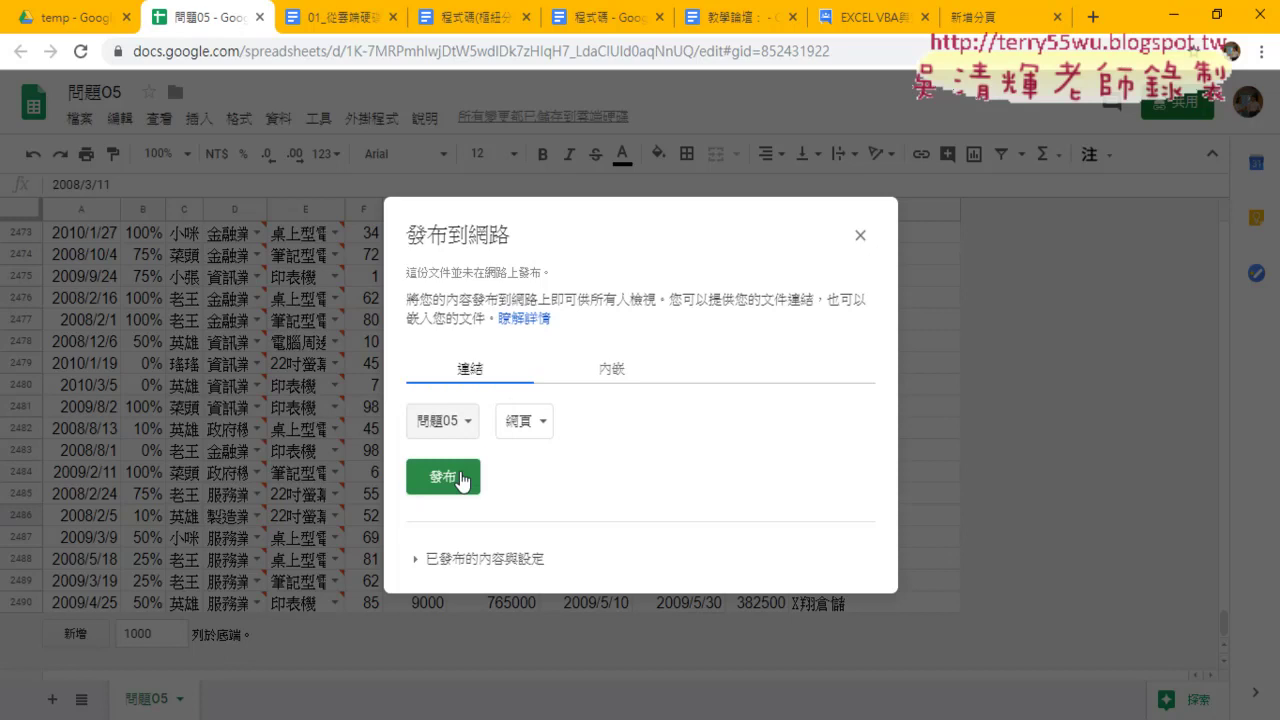
left_click(533, 430)
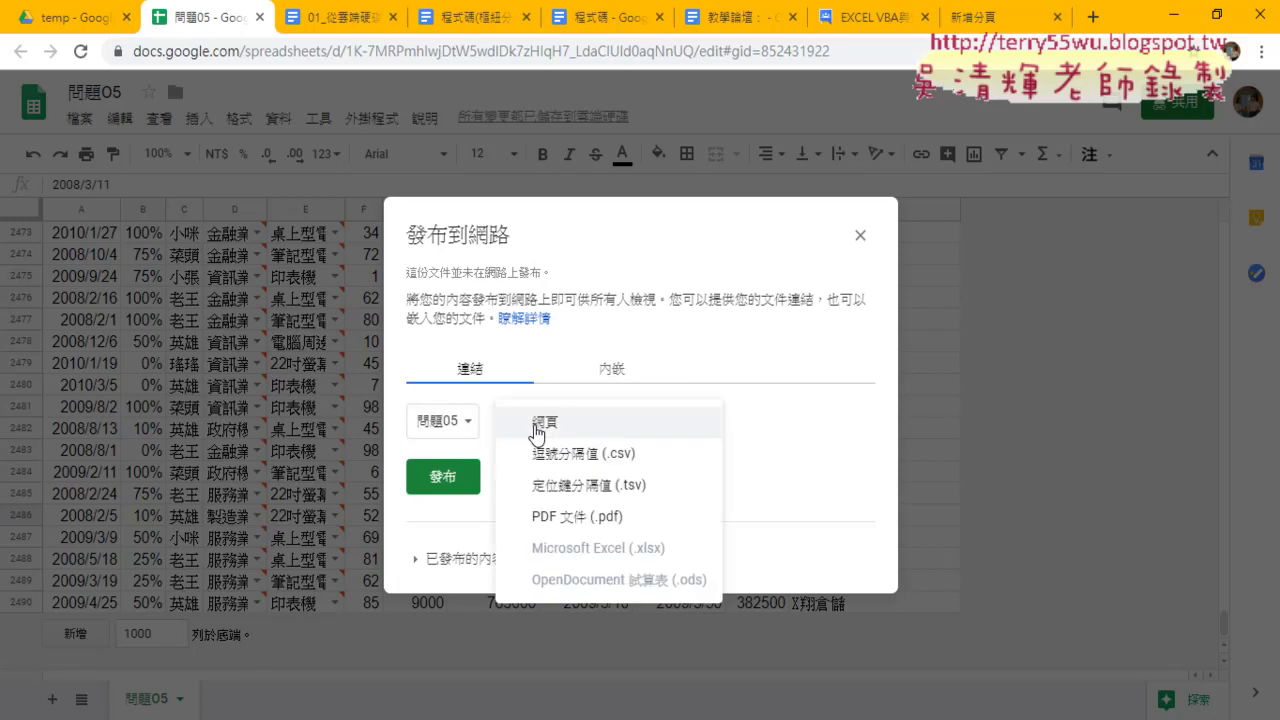
left_click_drag(543, 433, 548, 434)
left_click_drag(635, 465, 662, 458)
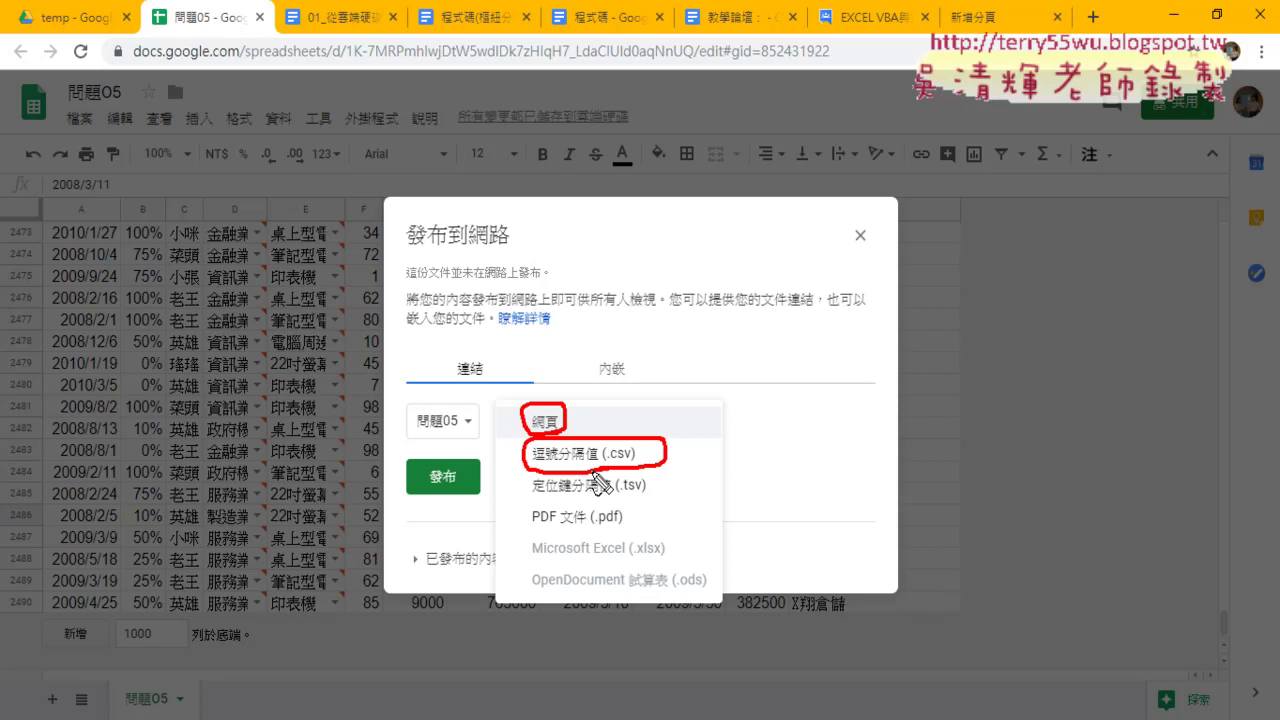
key("Escape")
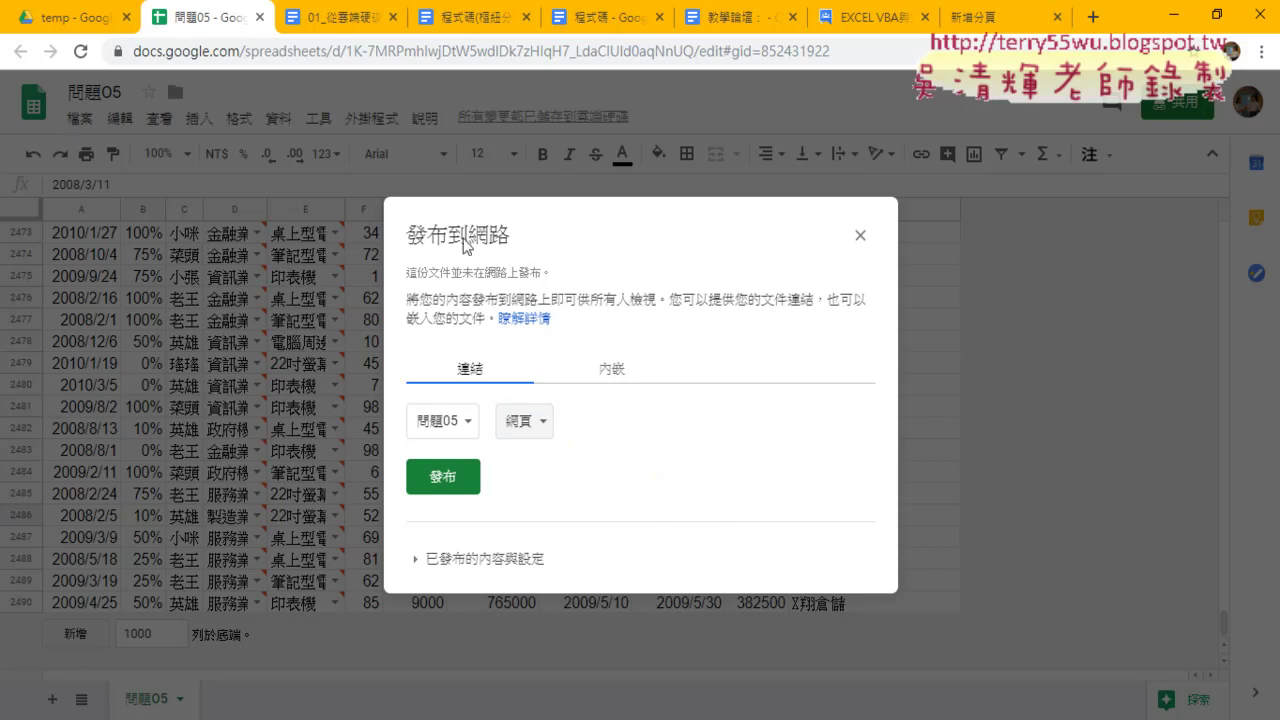
Confirm the 問題05 sheet with 網頁 format and click 發布
left_click(456, 426)
left_click(456, 426)
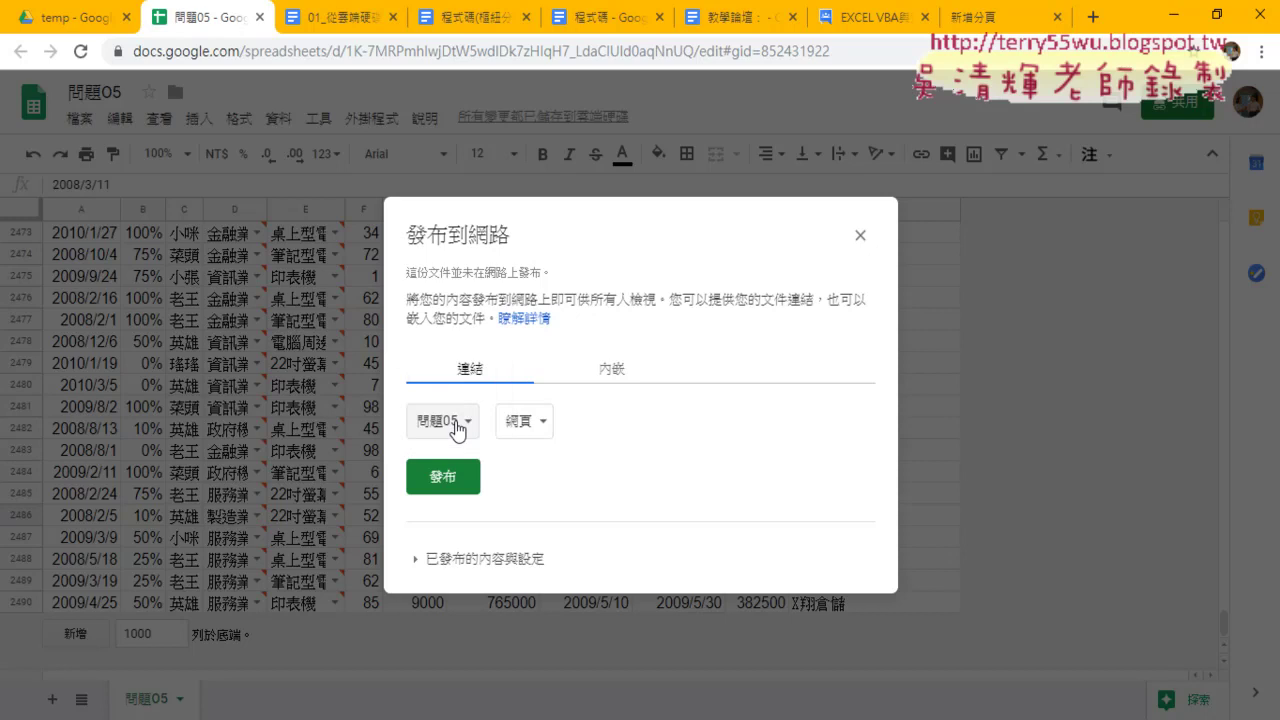
left_click(522, 425)
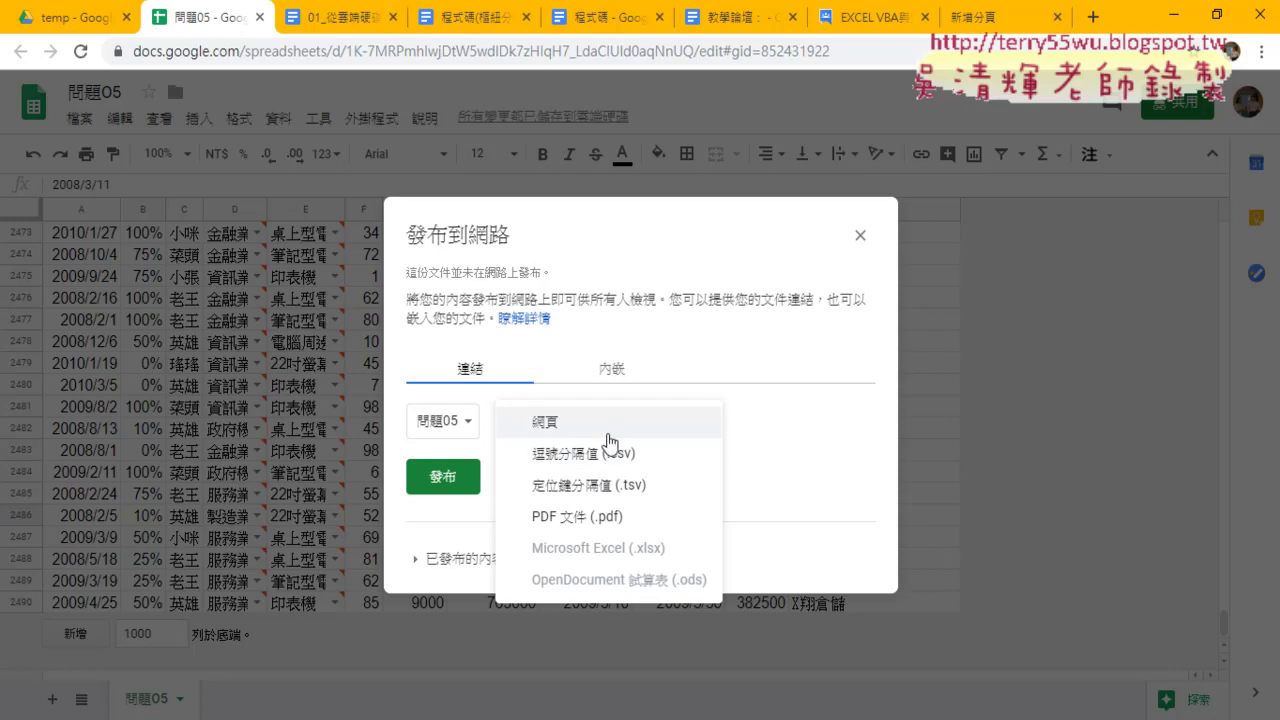
left_click(610, 423)
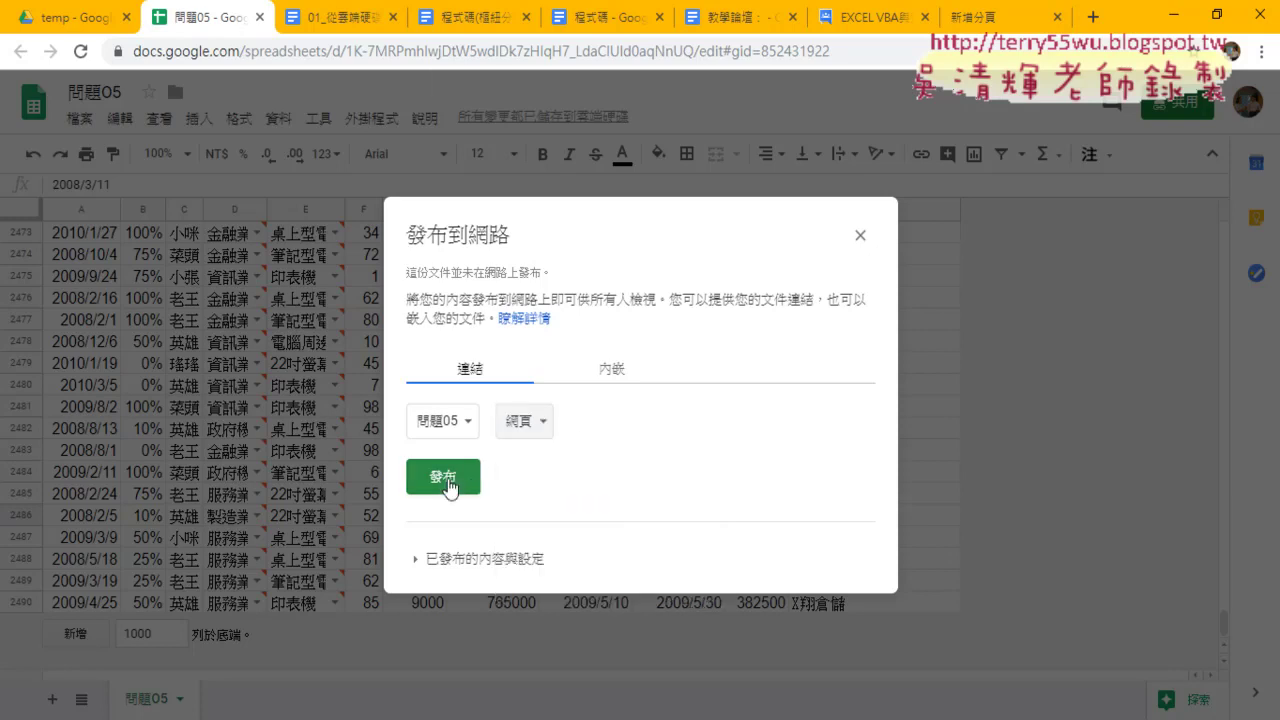
left_click(445, 482)
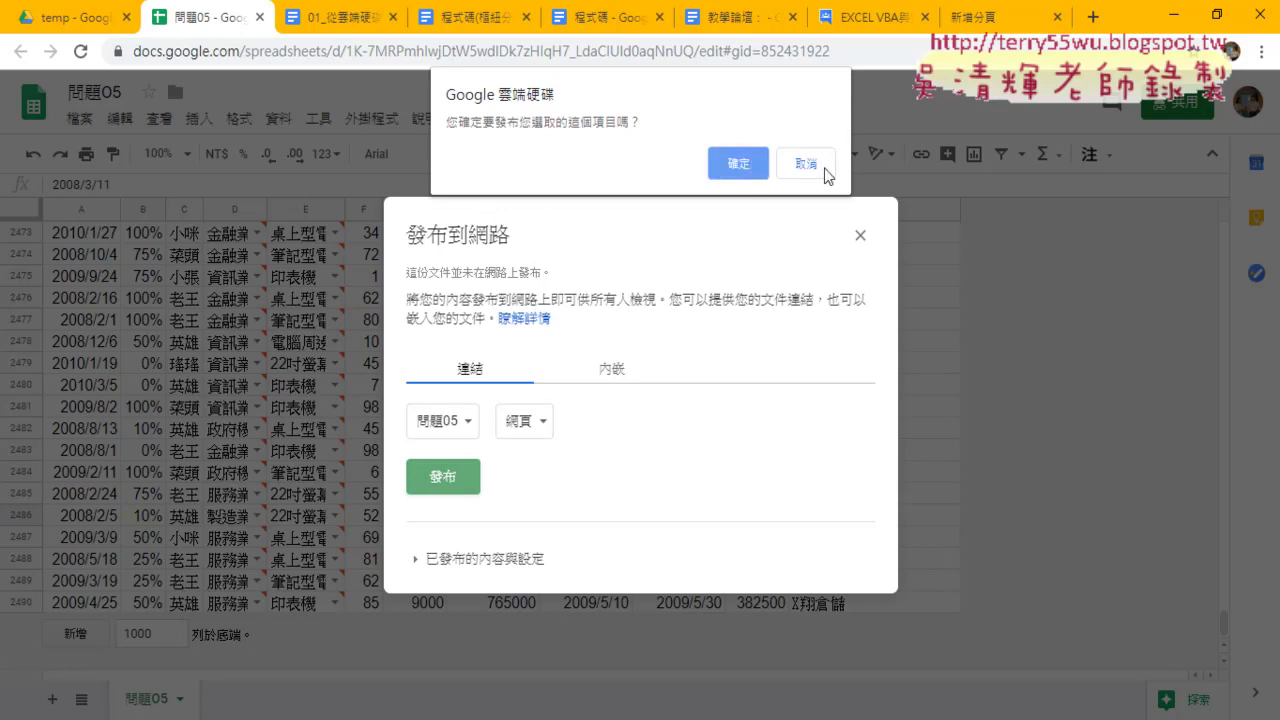
Confirm publishing the 問題05 sheet, review its published-content settings, and select its public link
left_click(748, 168)
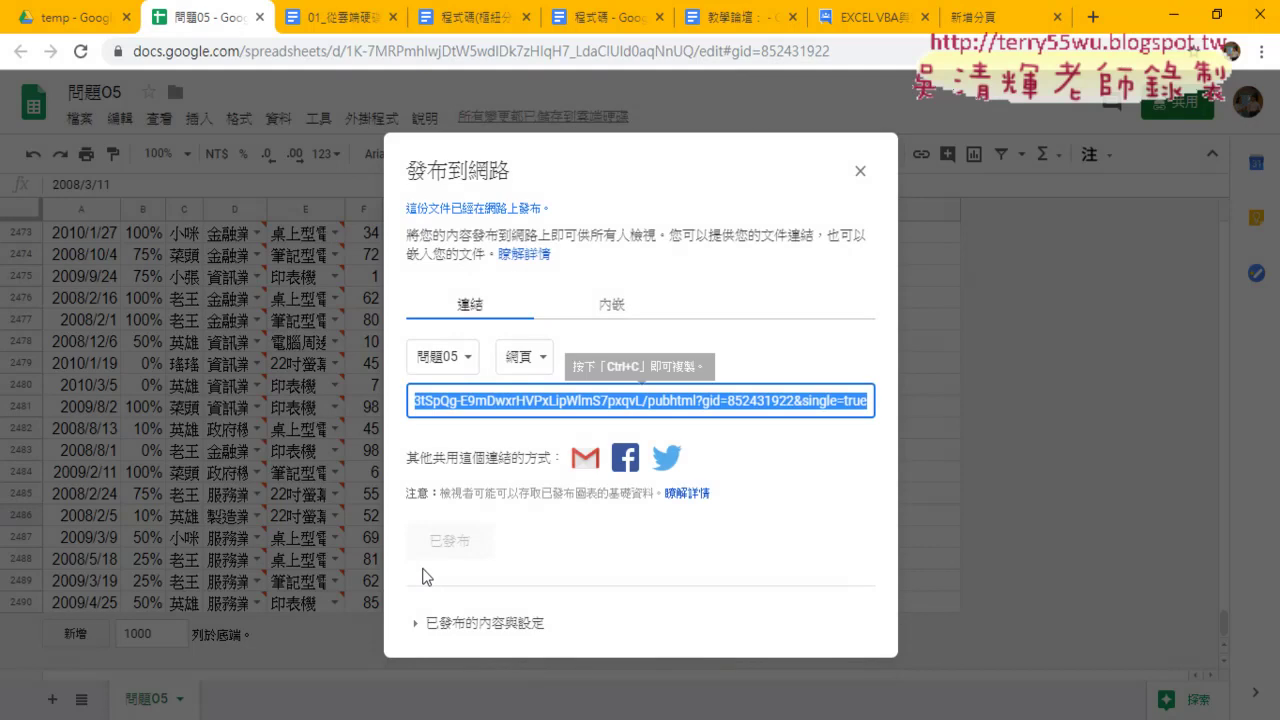
left_click(418, 626)
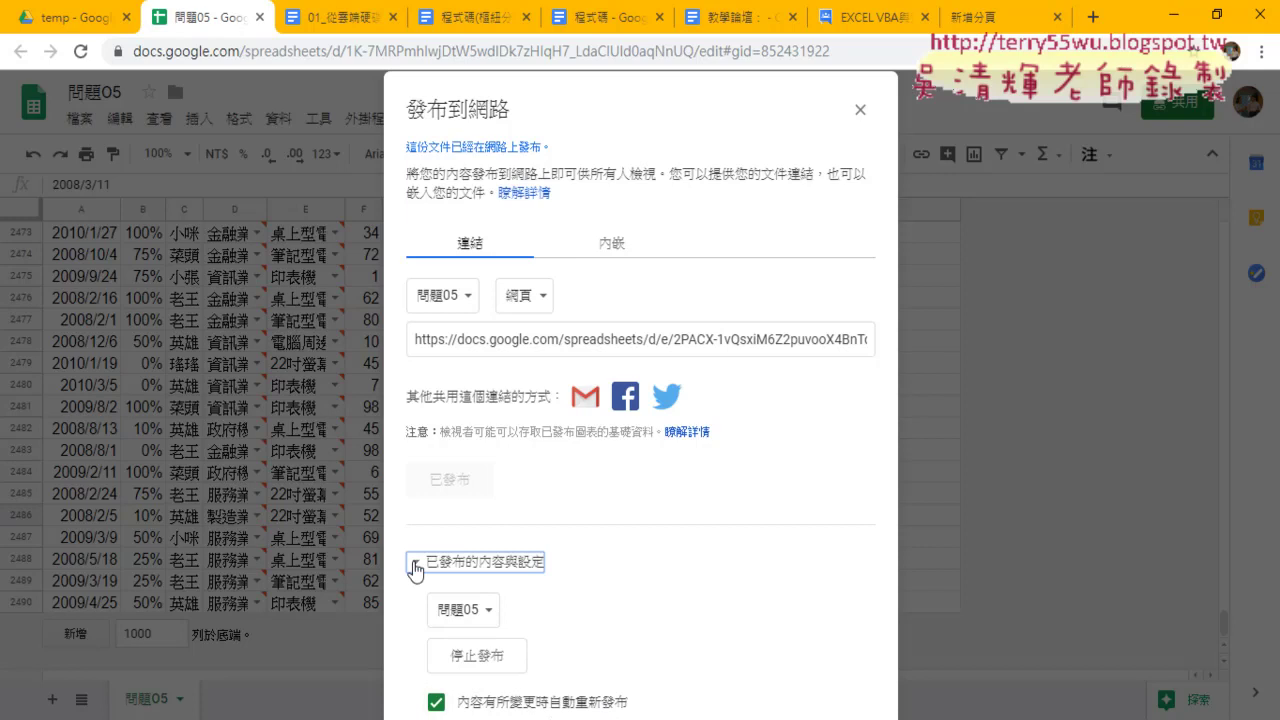
left_click(414, 562)
left_click(415, 623)
left_click(416, 562)
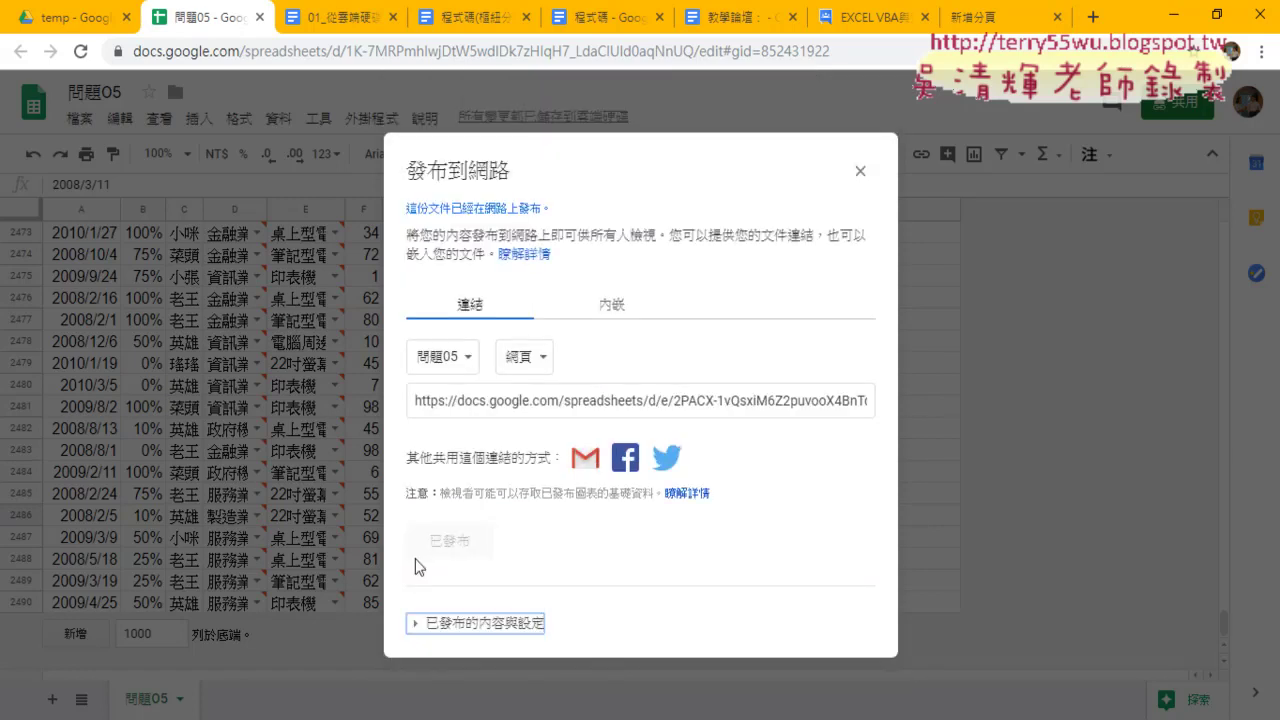
left_click(537, 408)
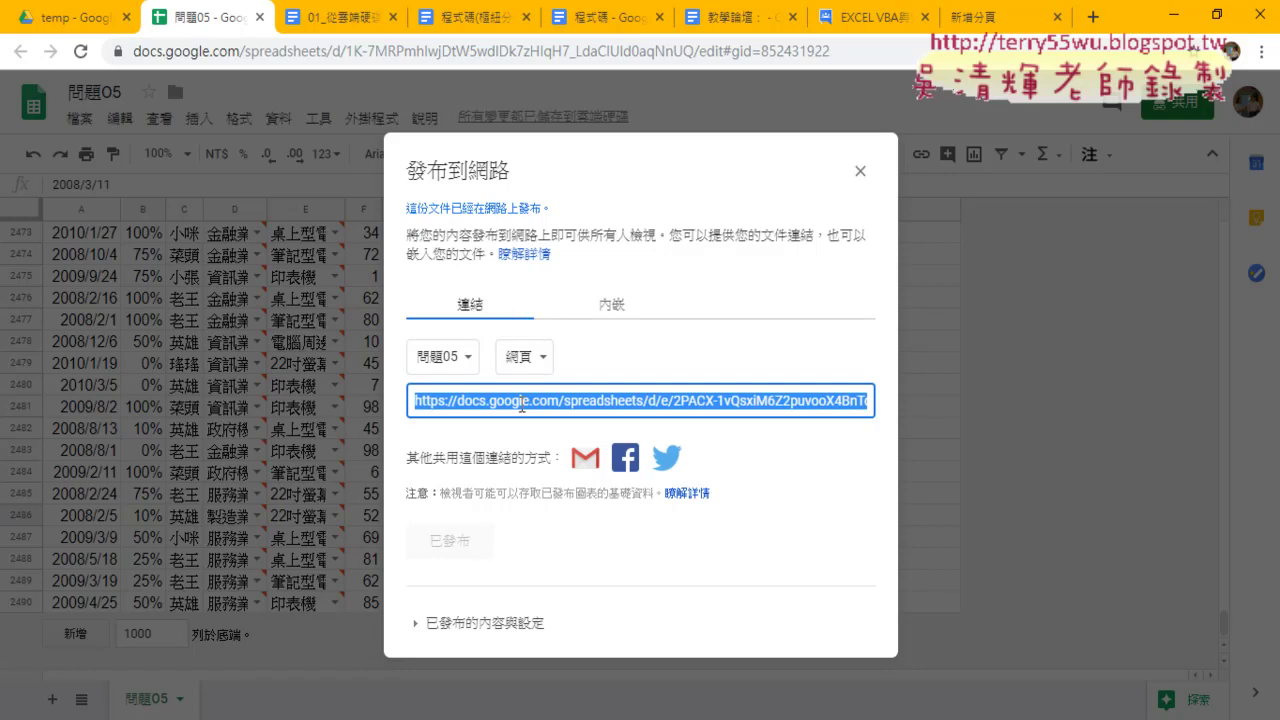
right_click(521, 405)
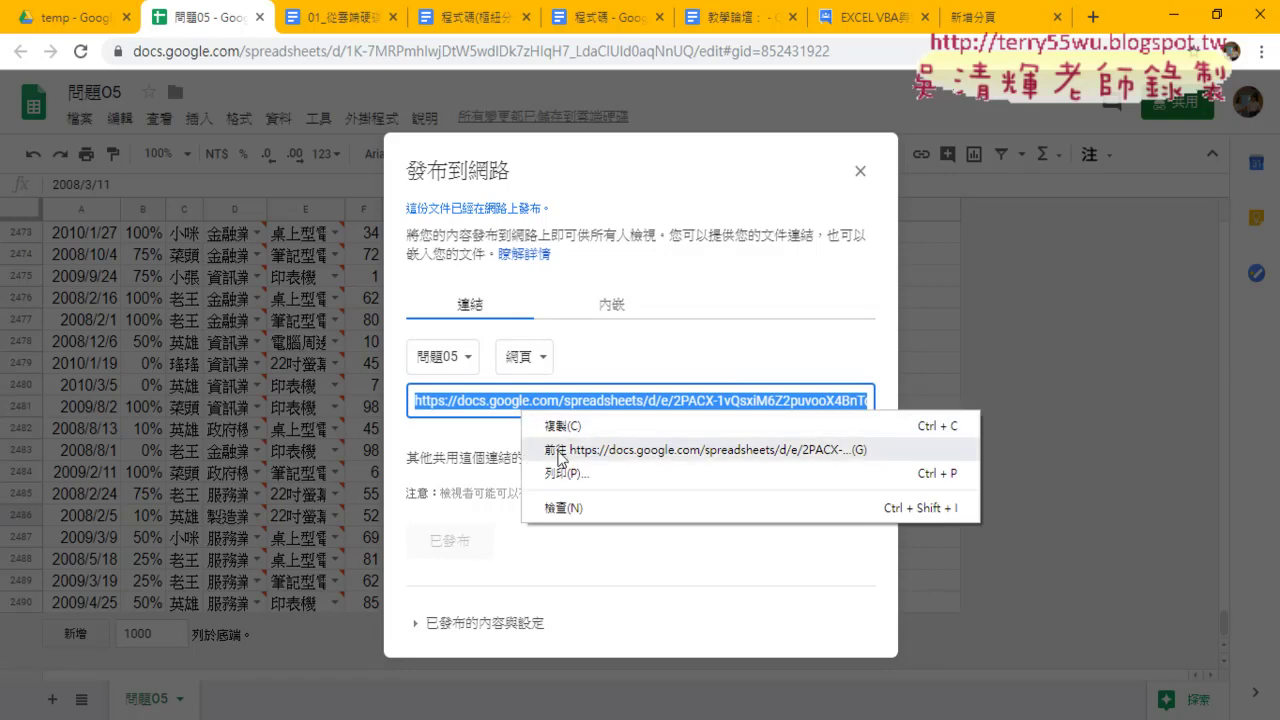
Open the published 問題05 page in a new tab, select its address, and return to Excel
left_click(561, 452)
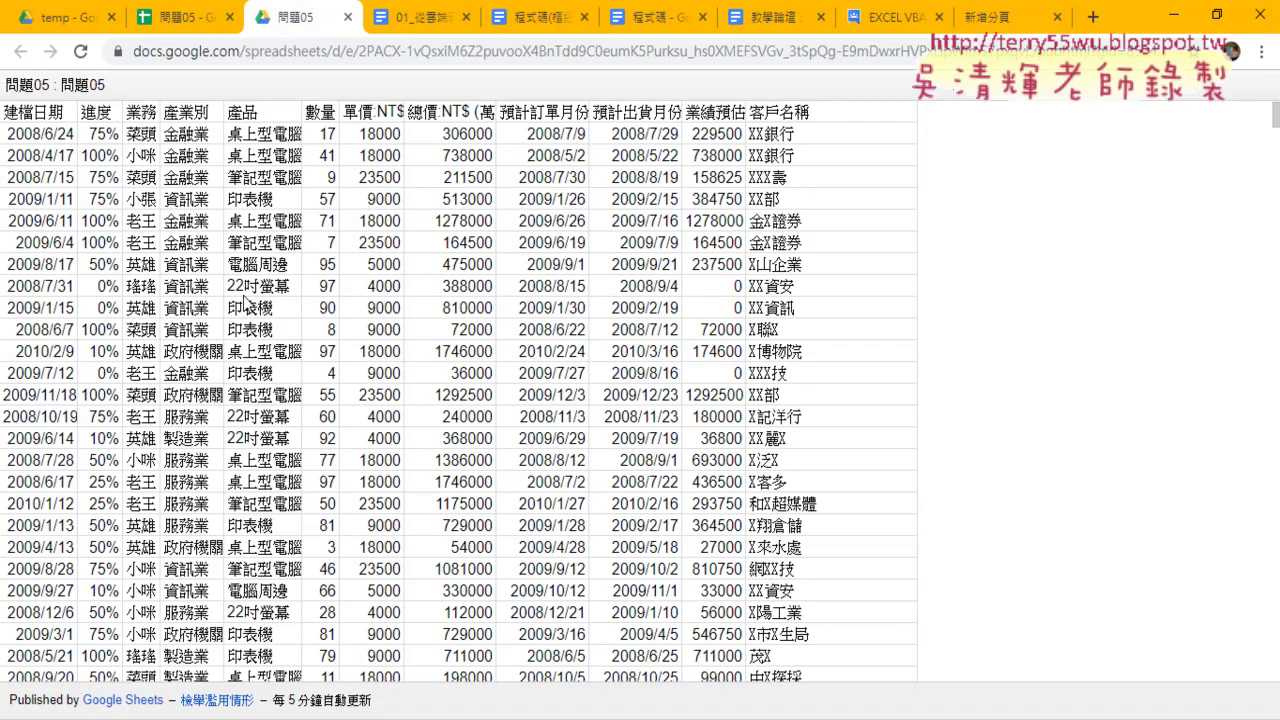
left_click(192, 54)
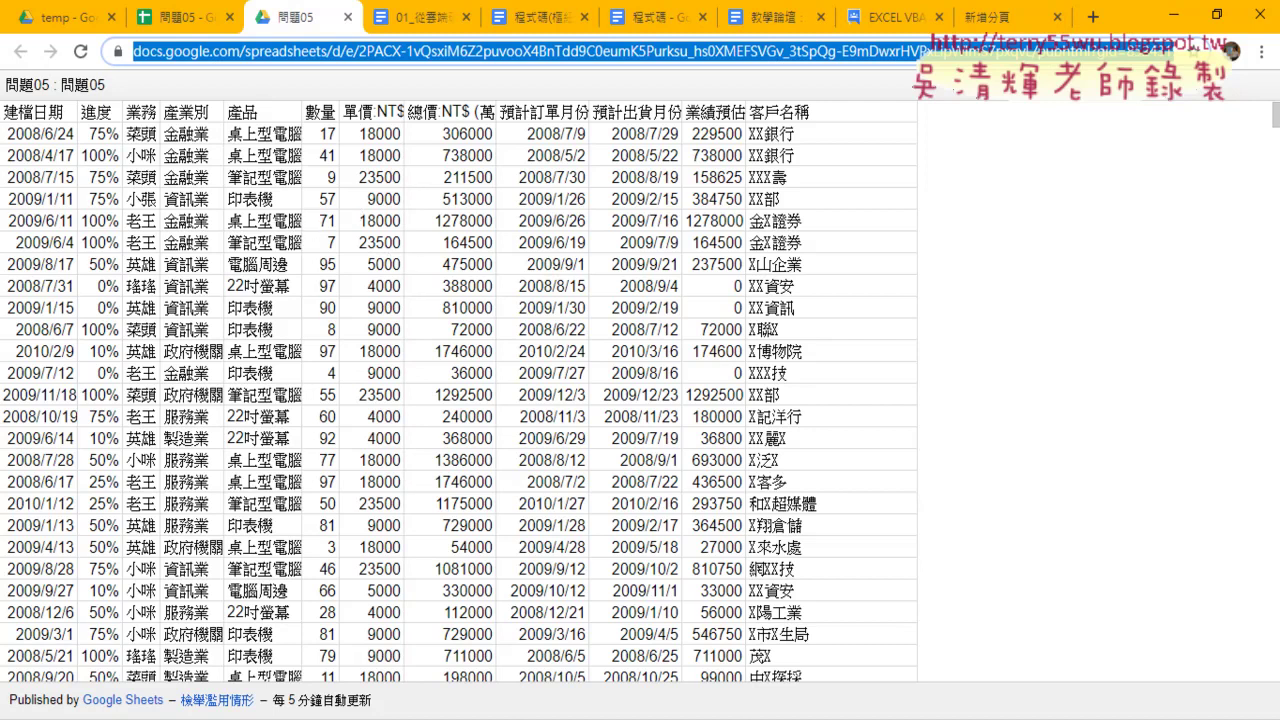
key("alt+Tab")
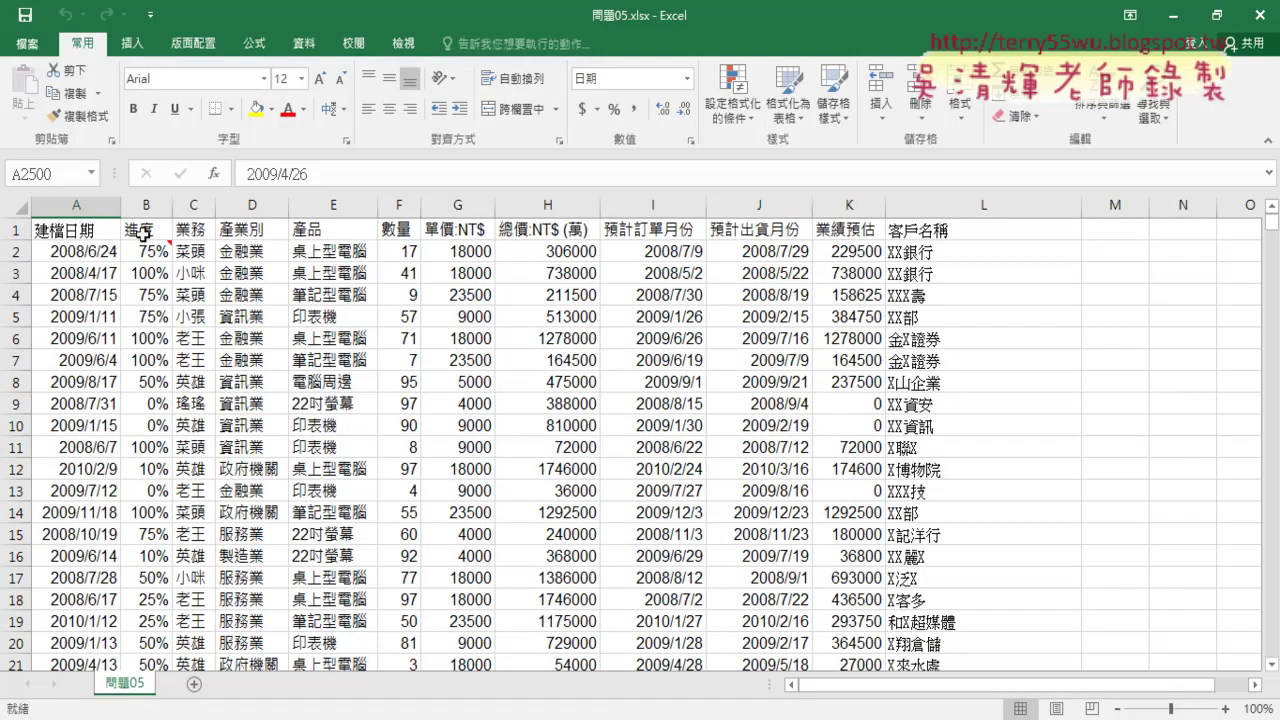
Clear all data from the worksheet
left_click(73, 230)
left_click(20, 206)
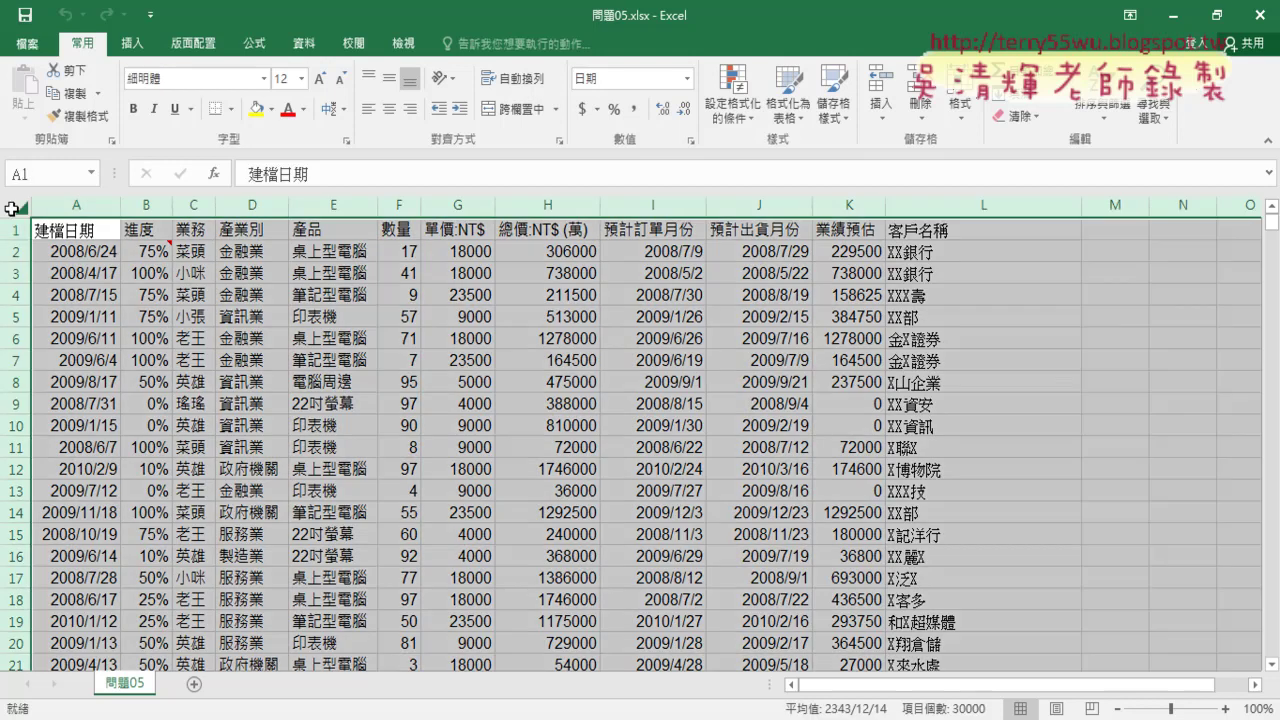
key("Delete")
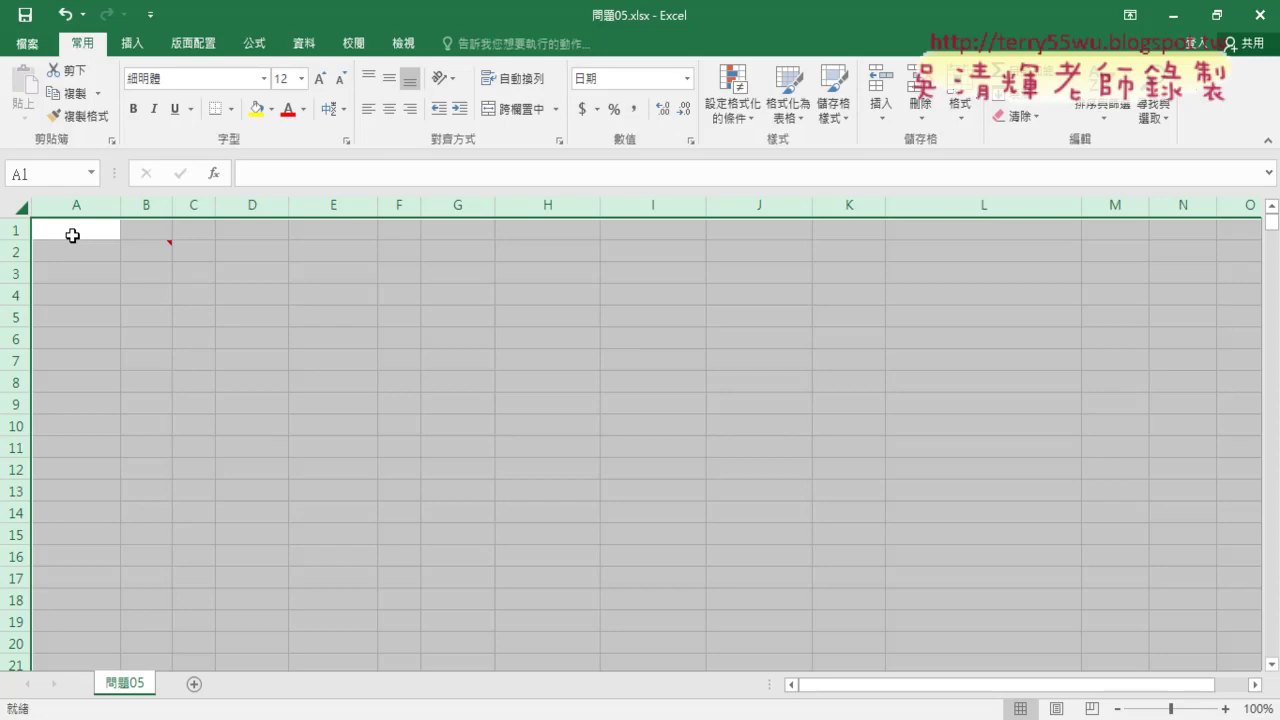
Start a New Web Query and paste the published 問題05 sheet's link into its Address box
left_click(292, 50)
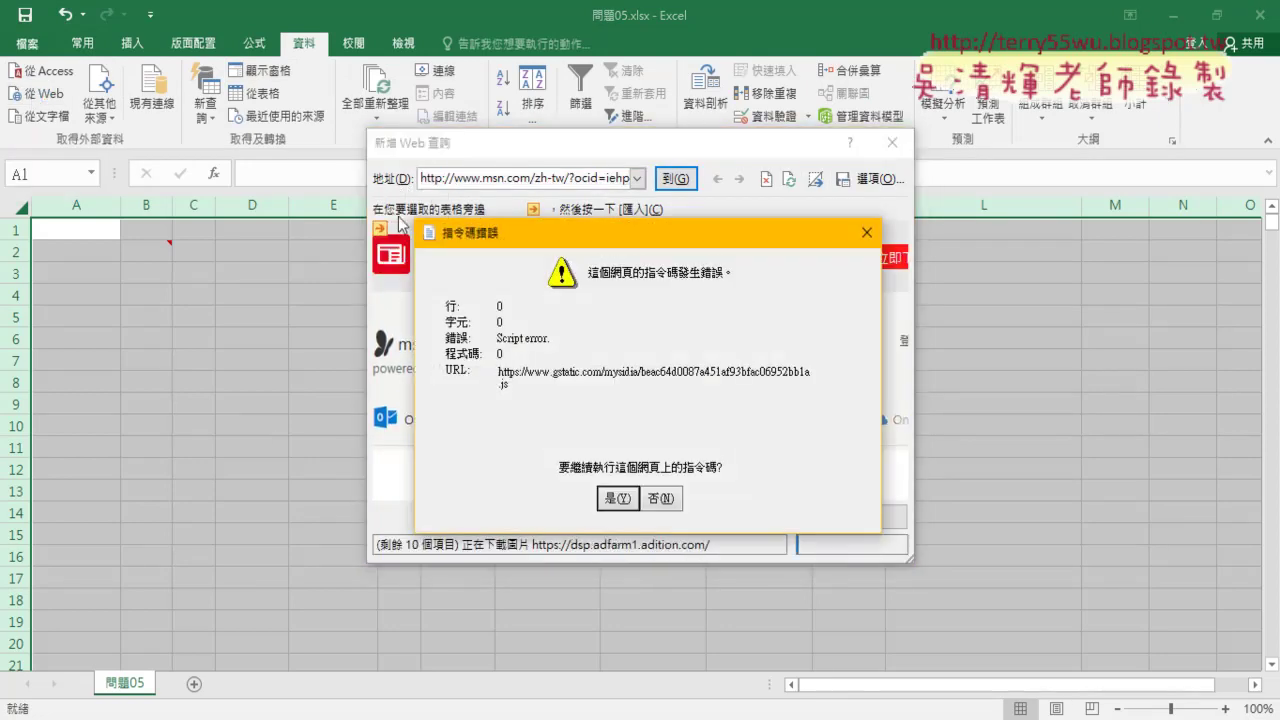
left_click(660, 498)
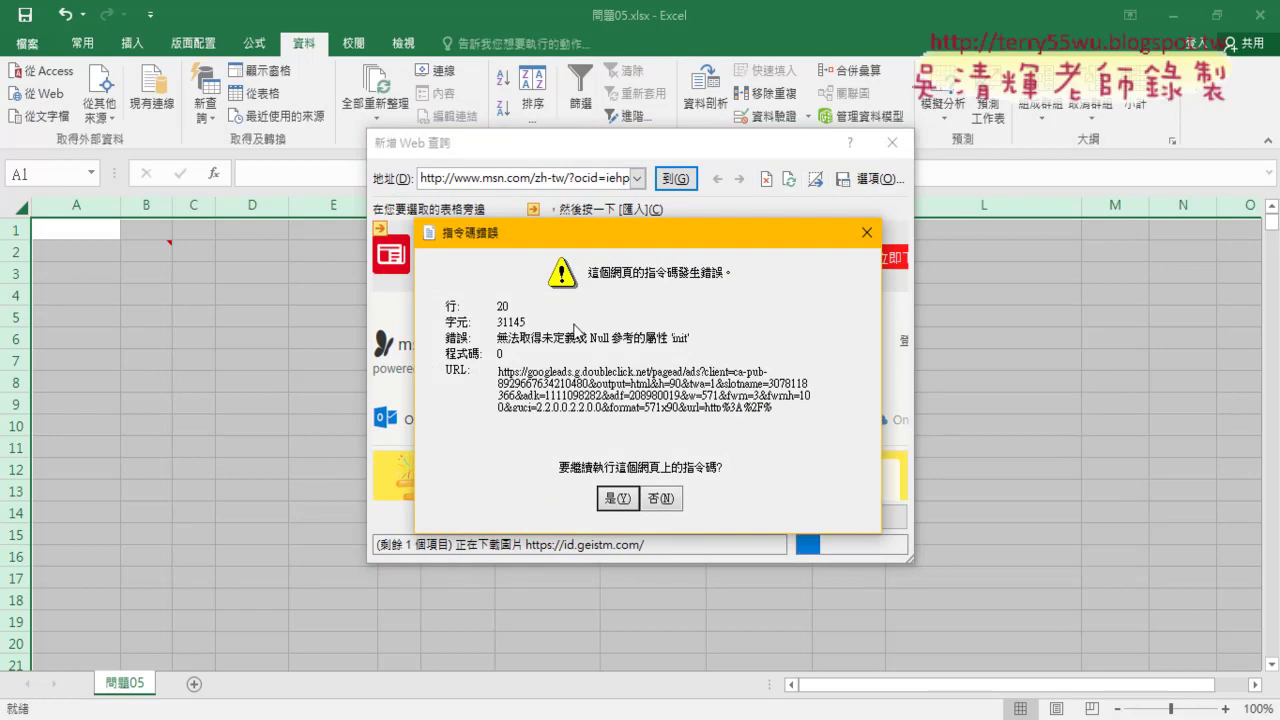
left_click(656, 499)
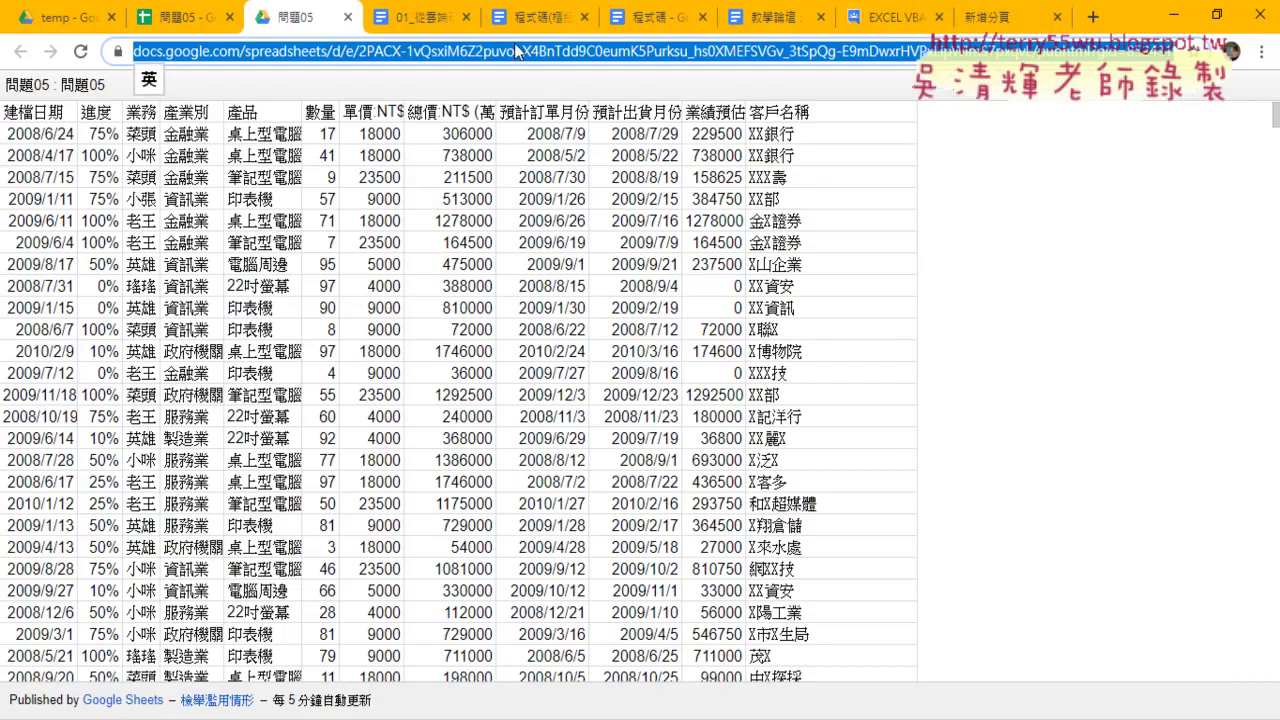
right_click(515, 50)
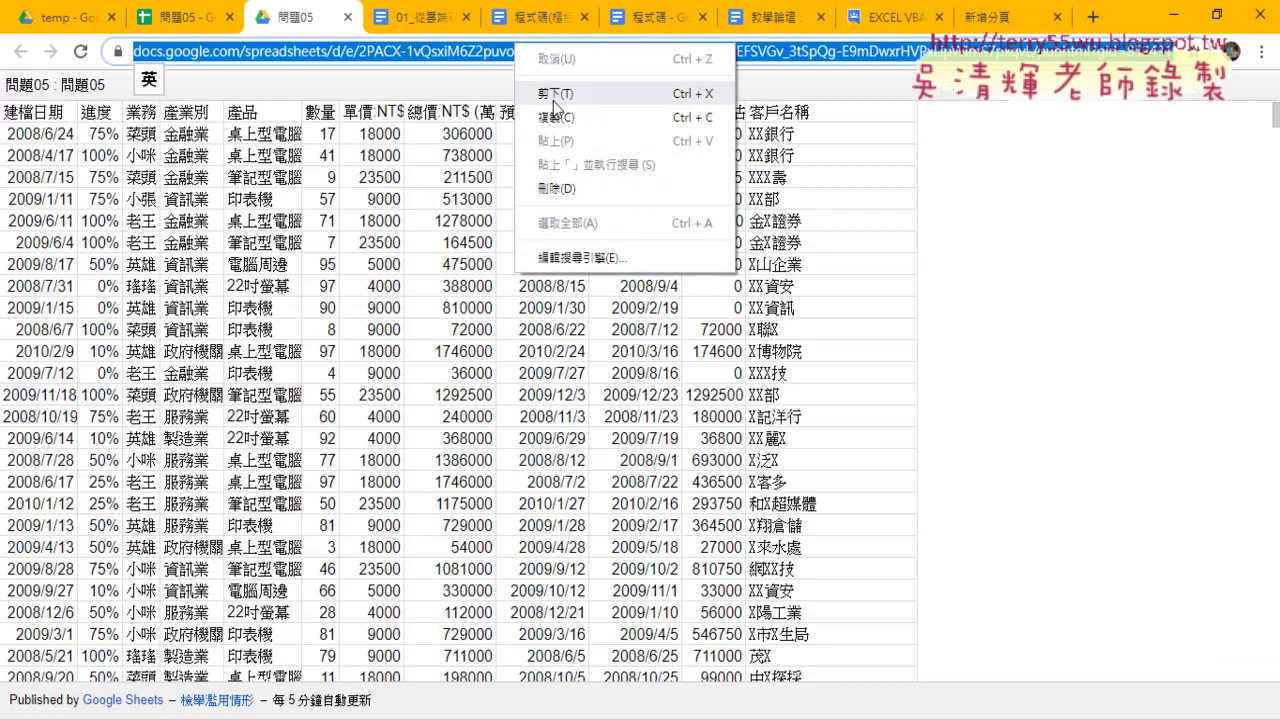
left_click(563, 118)
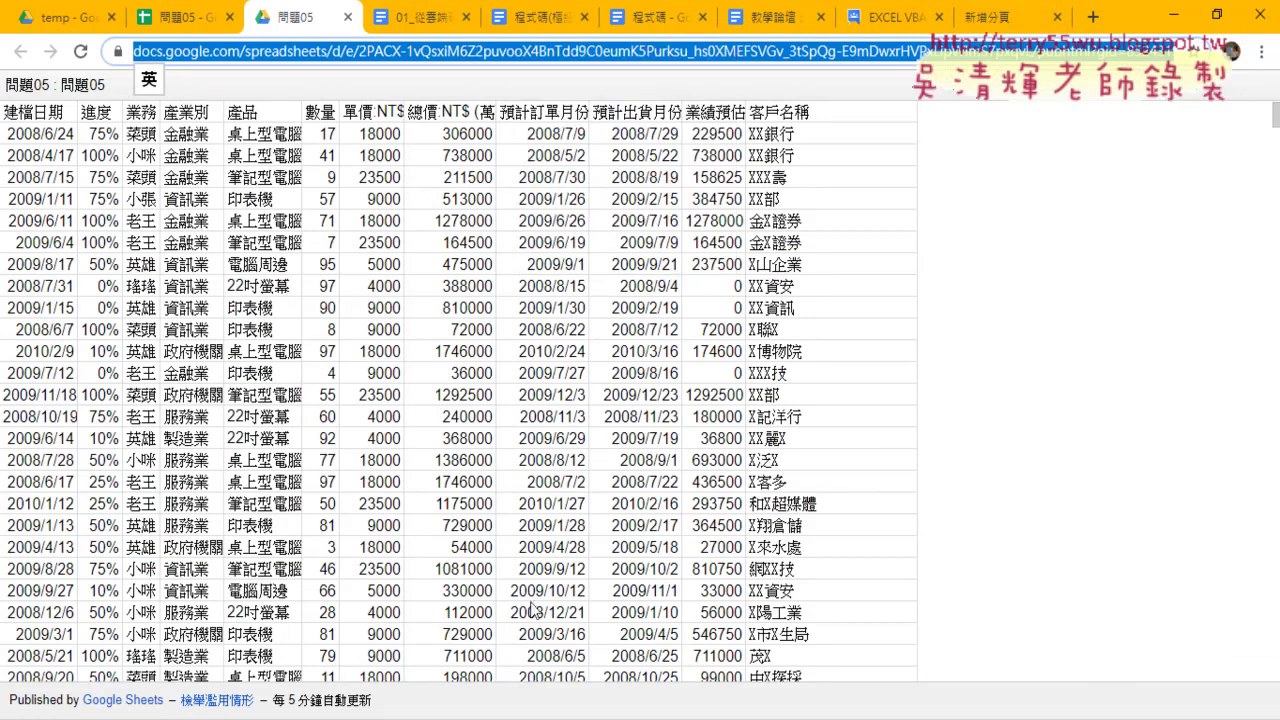
key("alt+Tab")
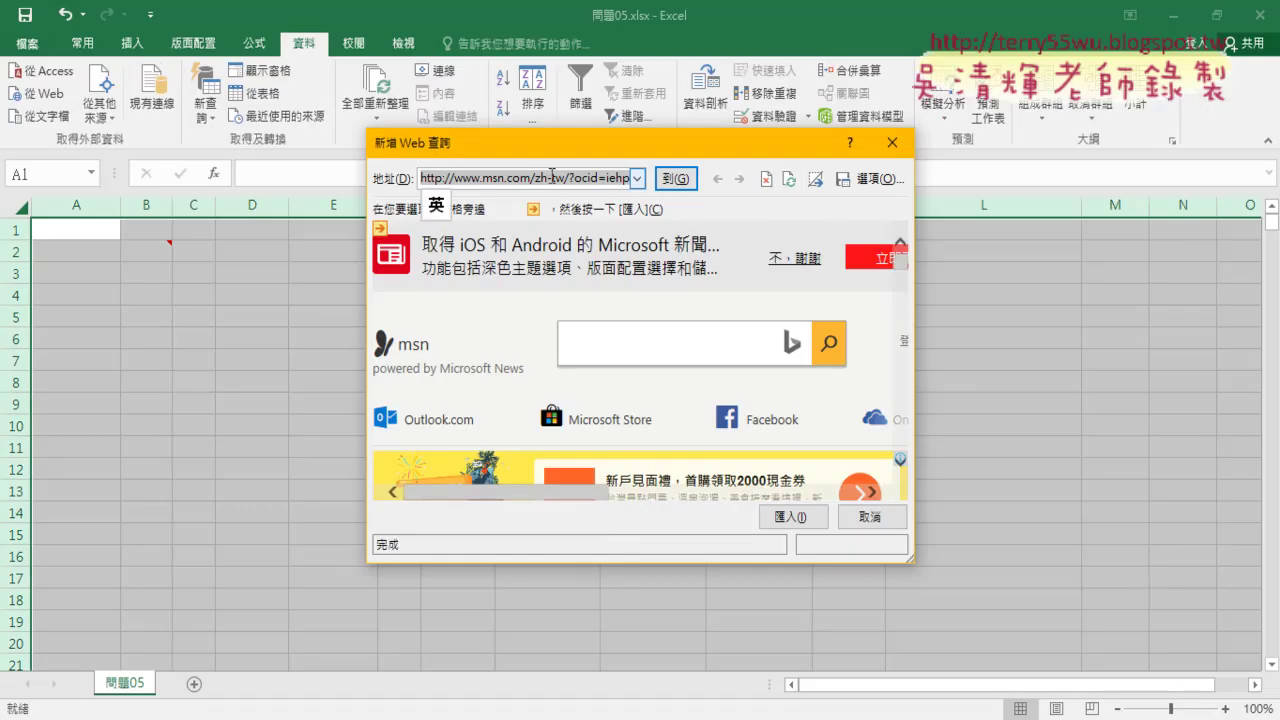
right_click(550, 182)
left_click(603, 228)
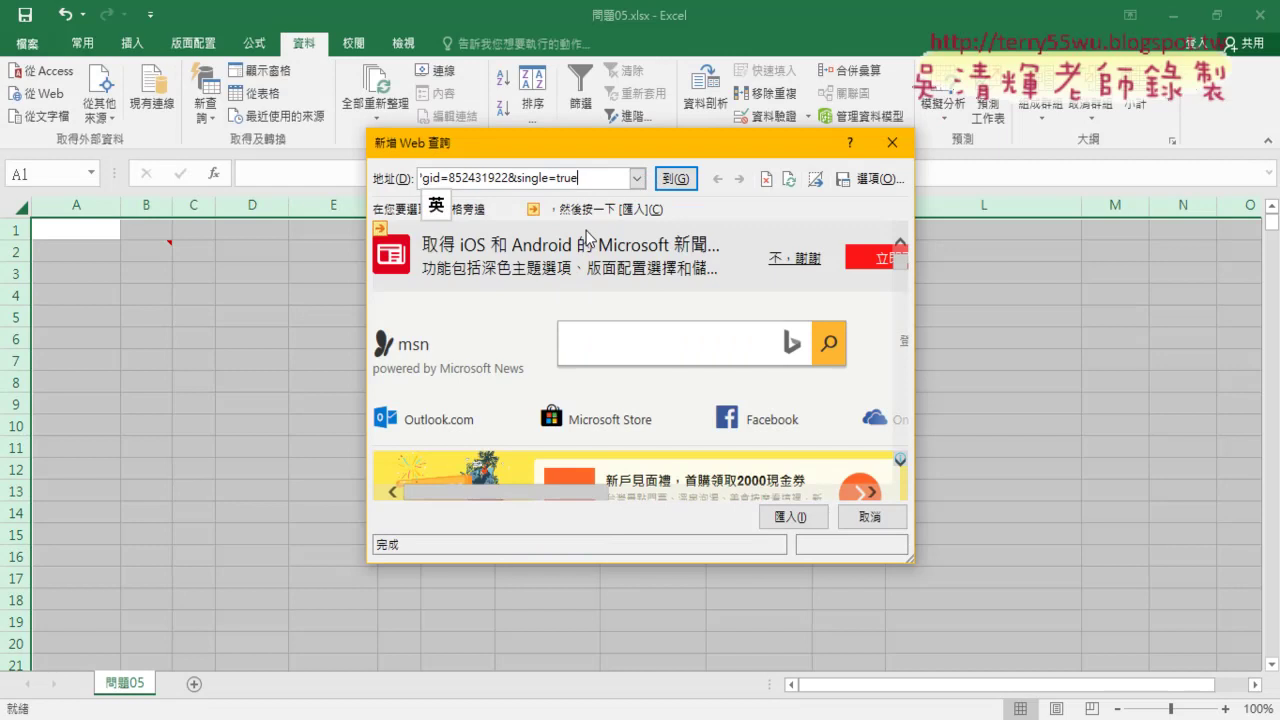
Load the published page in the web query, mark the whole page, and import it
left_click(674, 180)
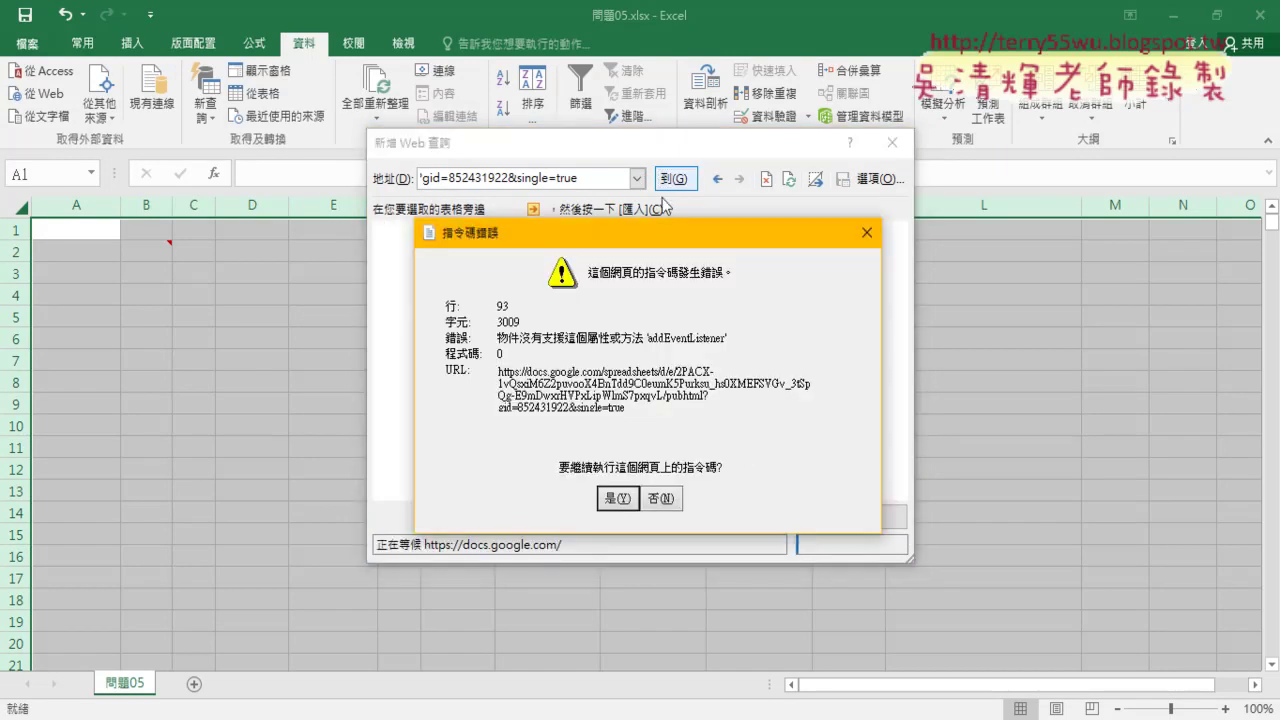
left_click(613, 500)
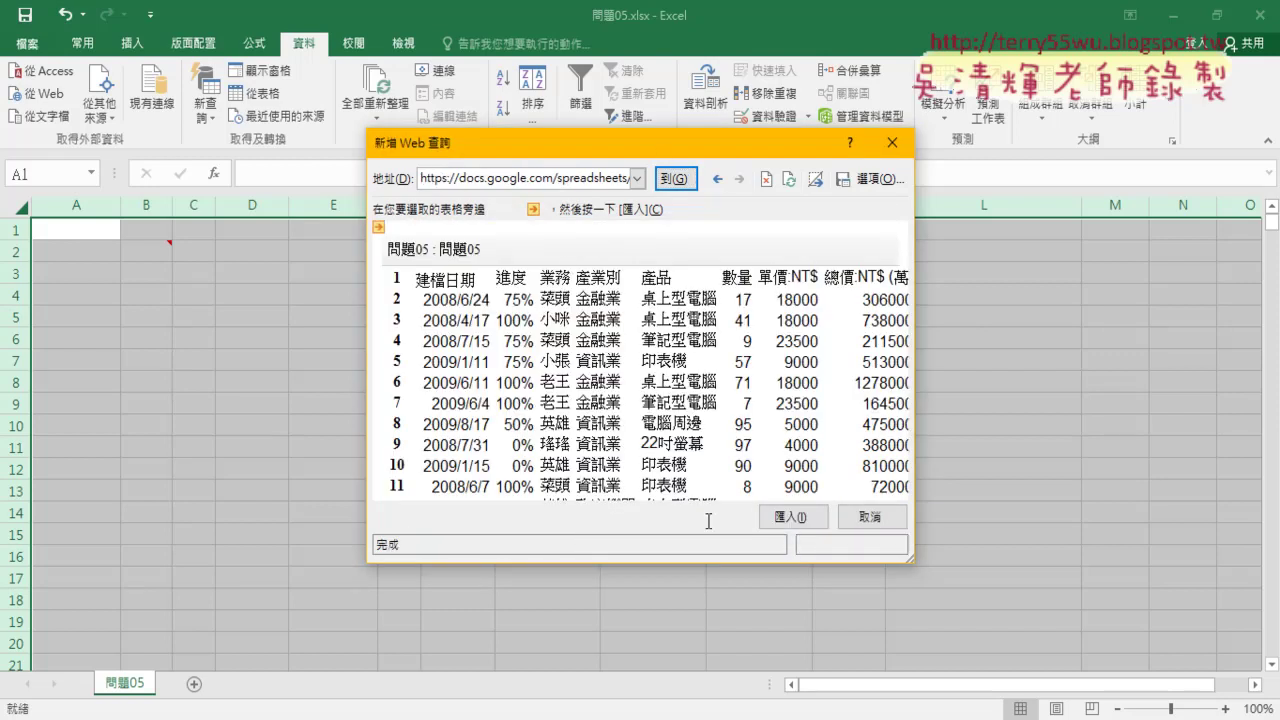
left_click_drag(610, 145, 540, 107)
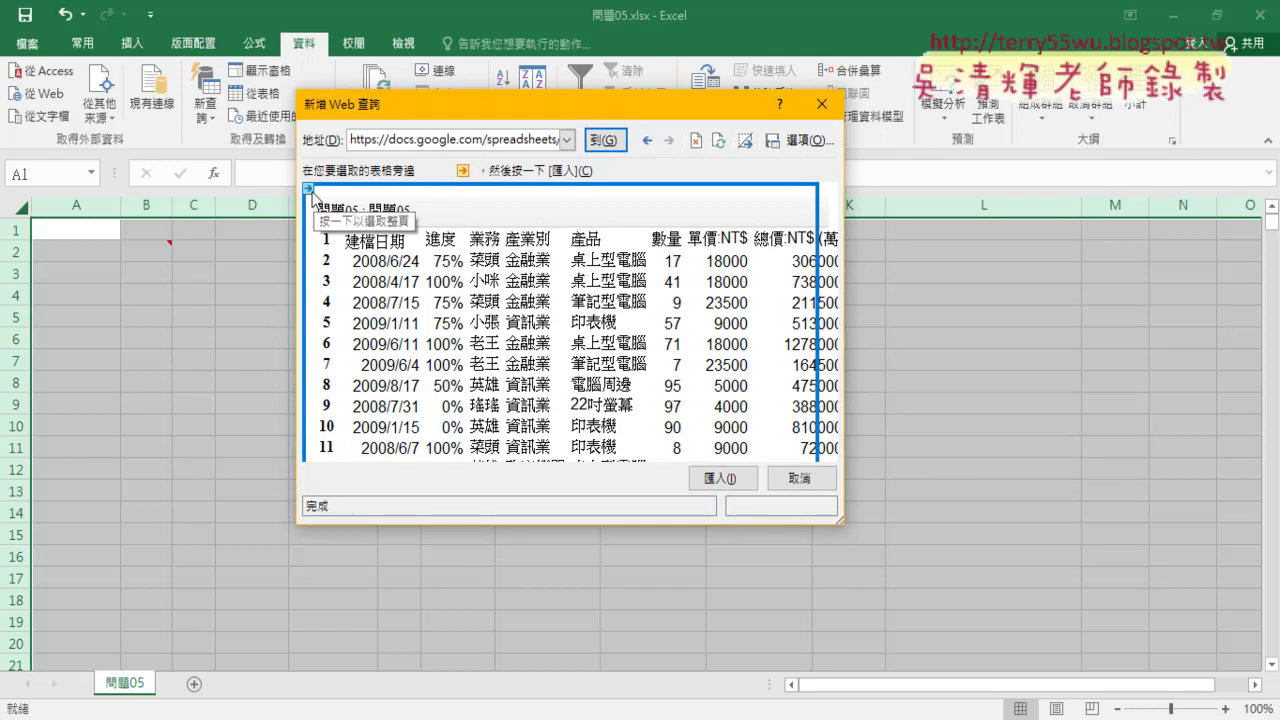
left_click(309, 189)
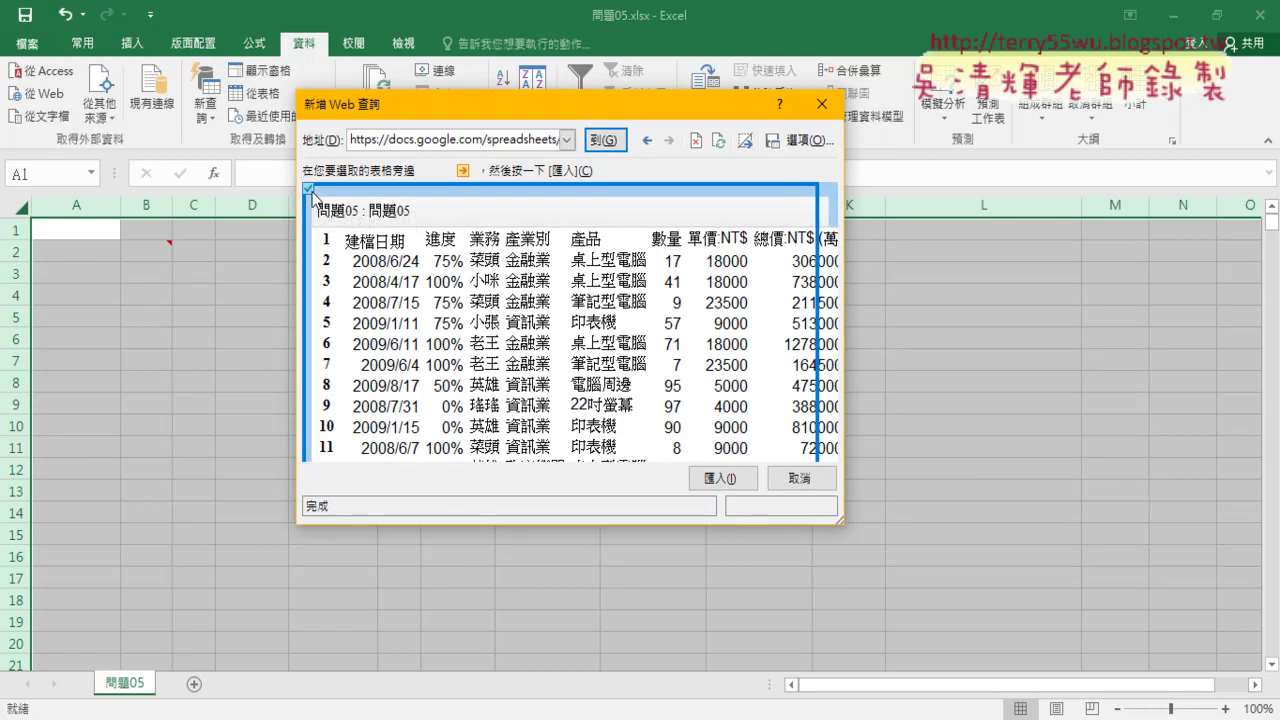
left_click(728, 480)
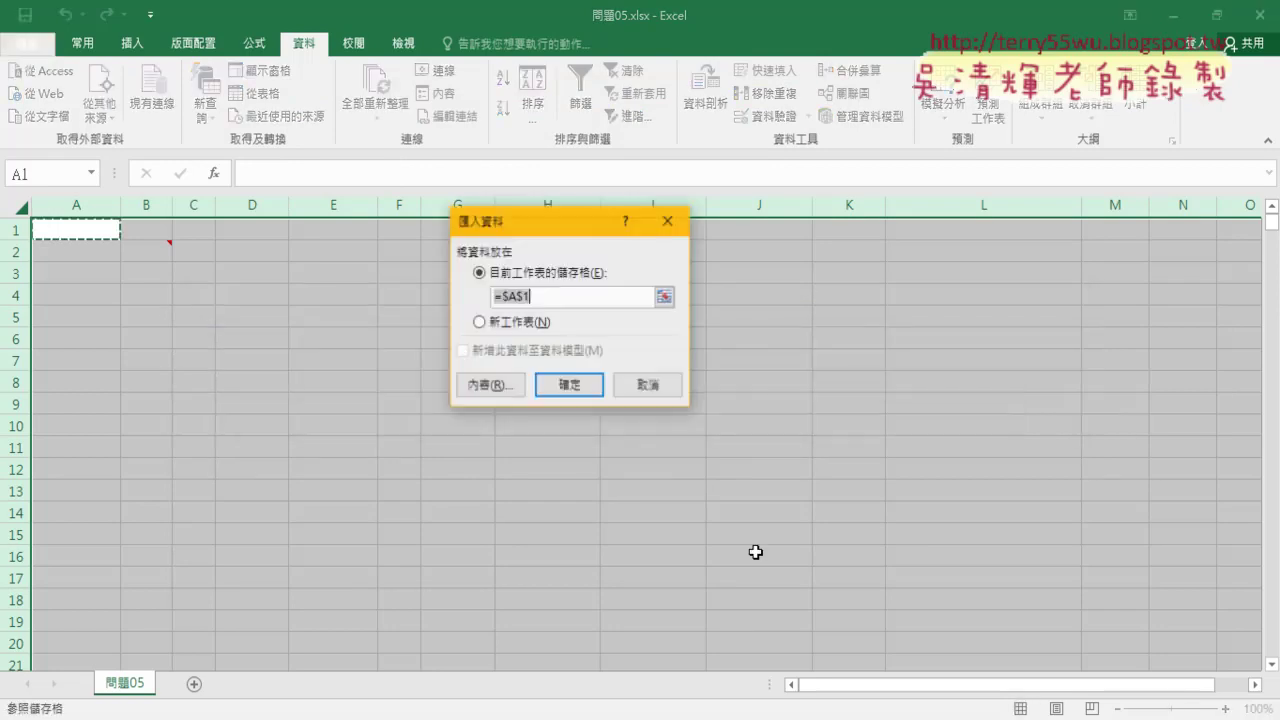
Place the imported data at =$A$1 on the current sheet
left_click(566, 381)
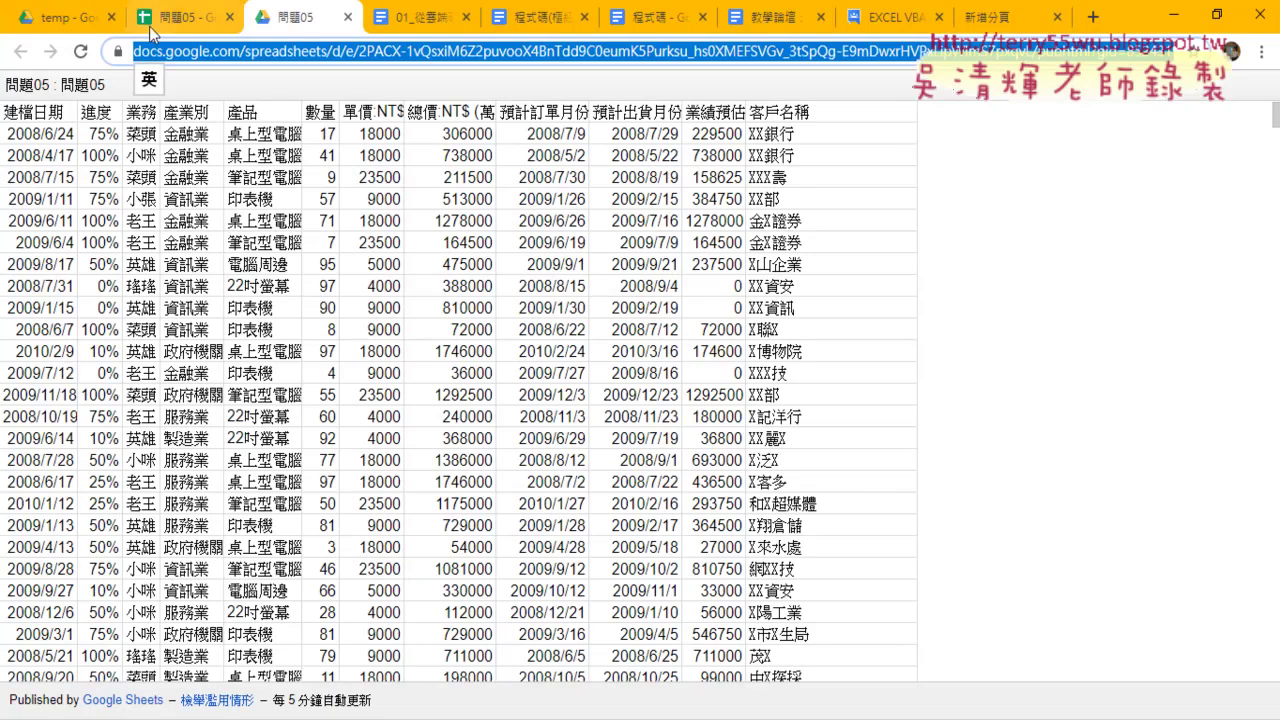
Close the Publish to the web dialog in the 問題05 Google Sheet and return to Excel
left_click(180, 17)
left_click(859, 173)
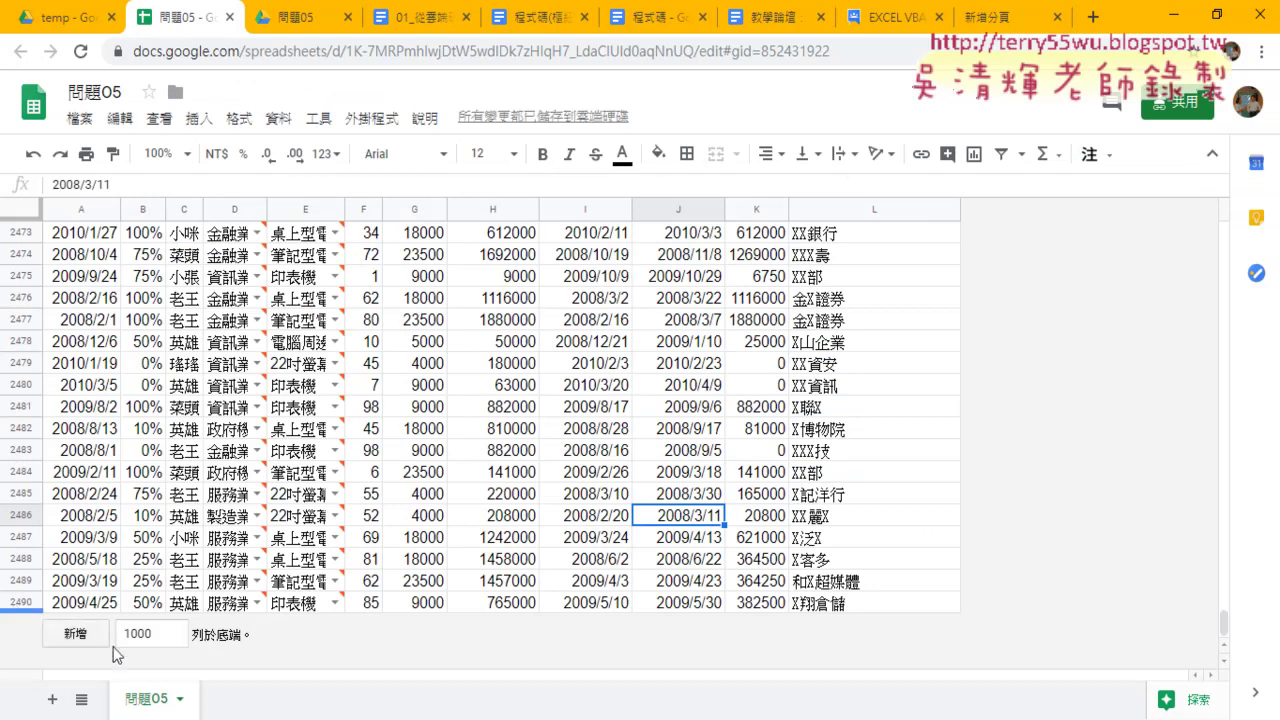
key("alt+Tab")
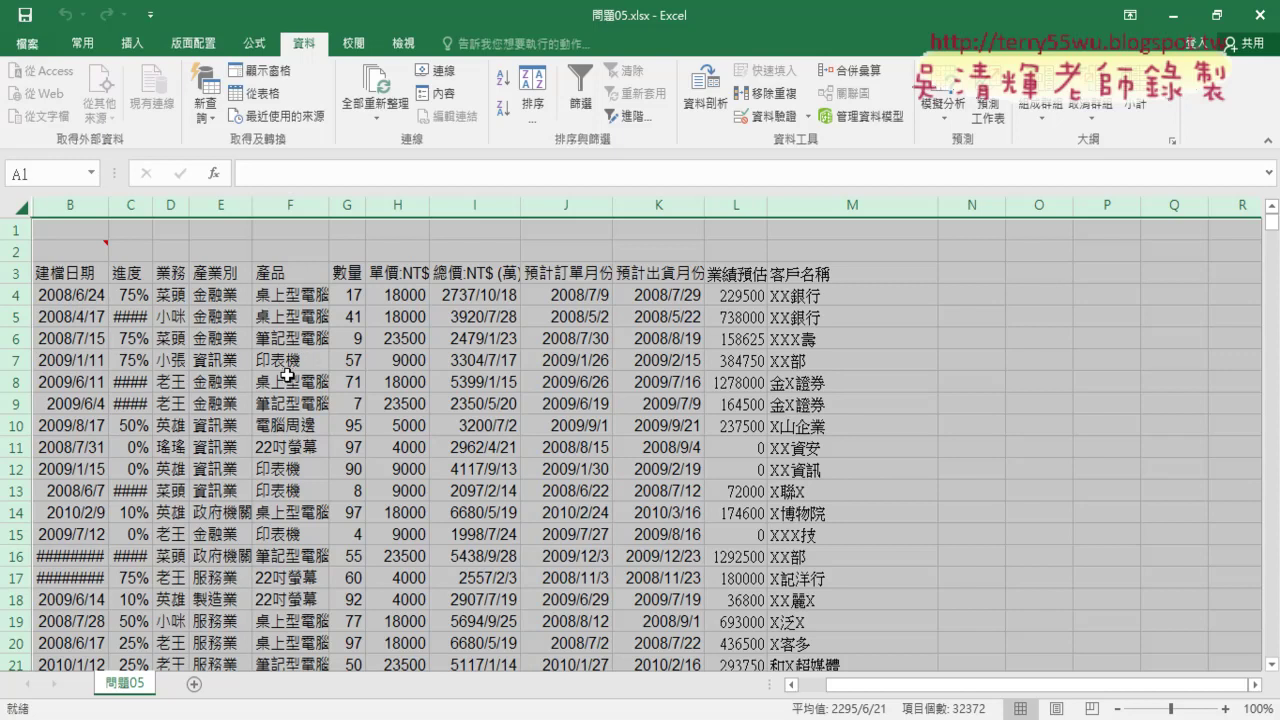
Reveal the hidden column A holding 問題05 : 問題05
left_click(274, 436)
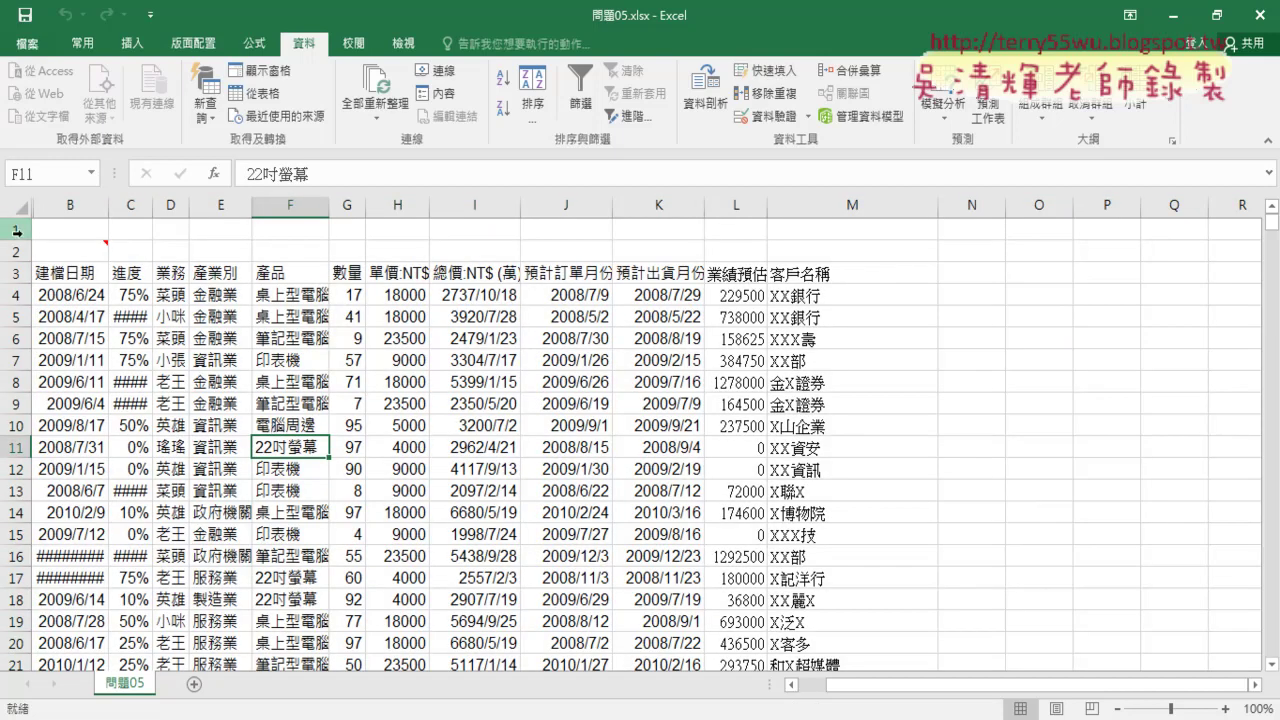
left_click_drag(19, 230, 19, 250)
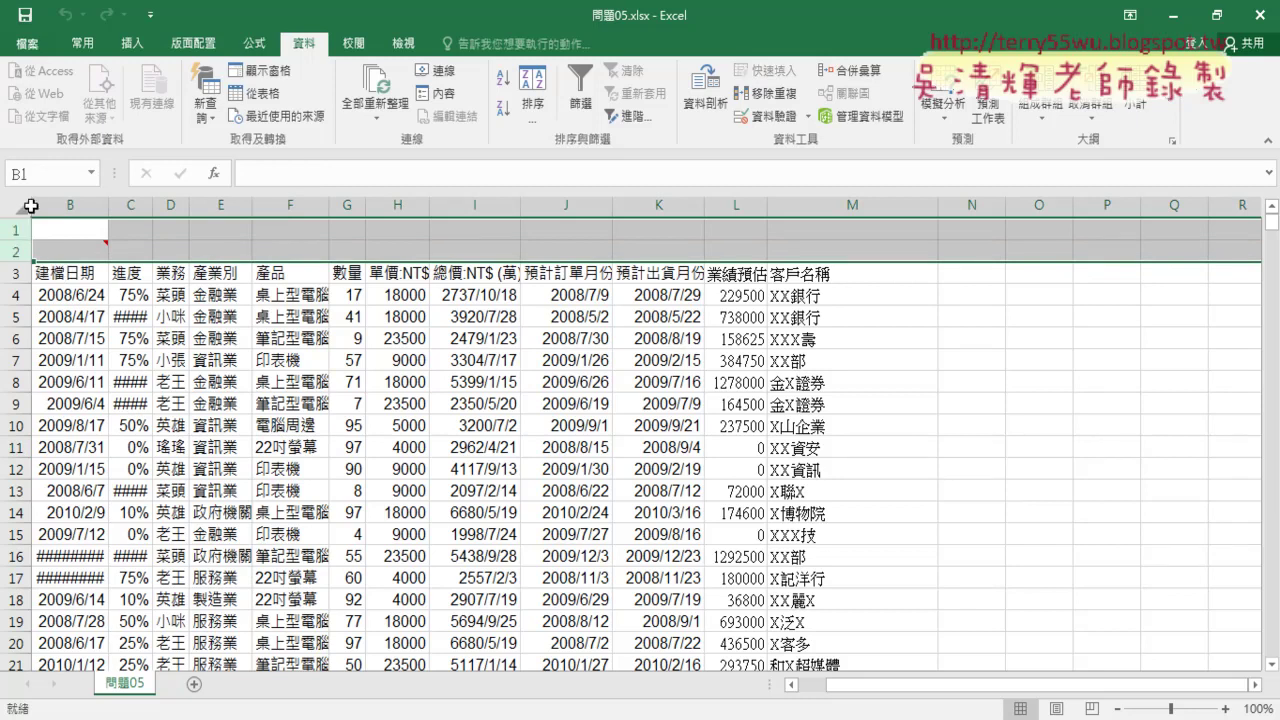
left_click_drag(31, 206, 63, 207)
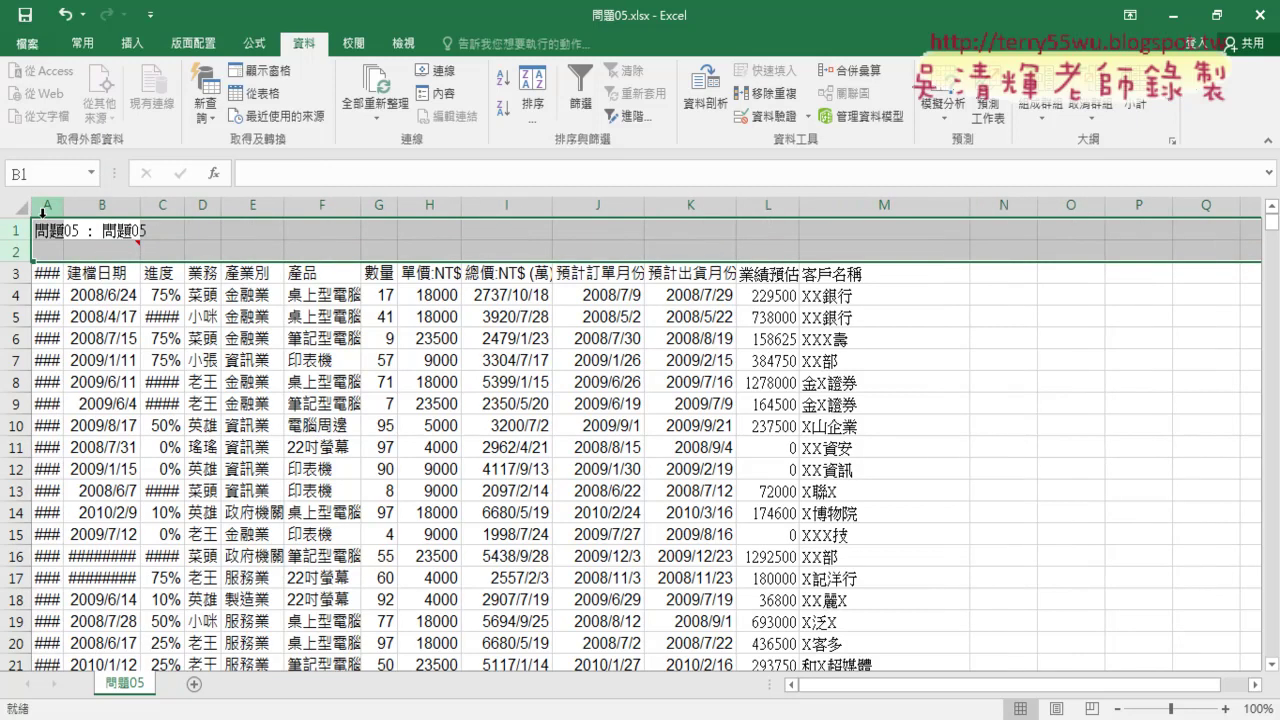
left_click_drag(21, 229, 20, 250)
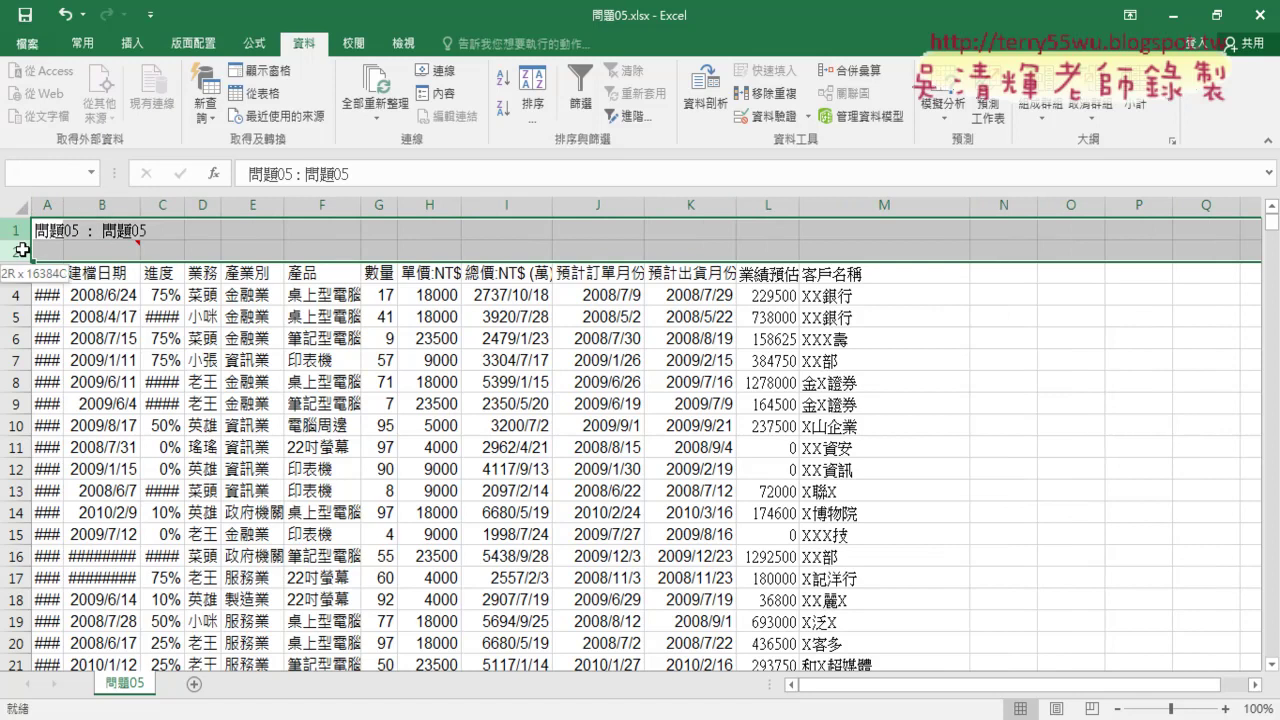
left_click(49, 209)
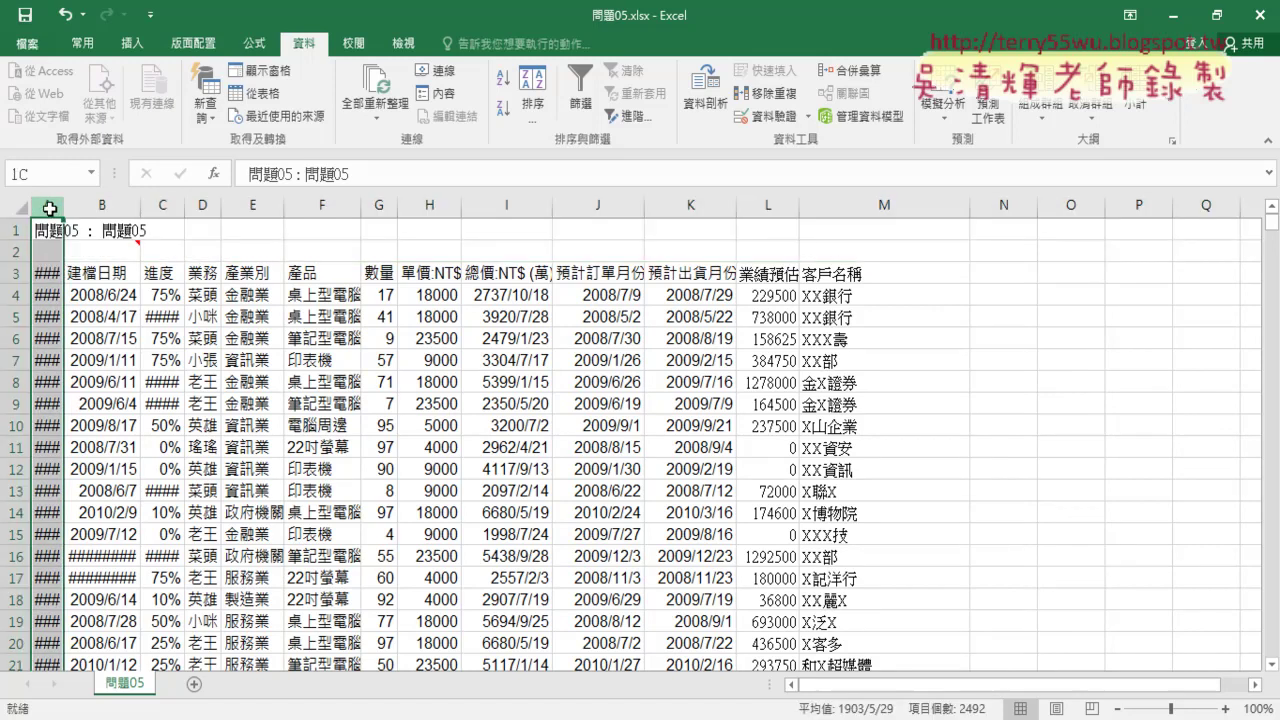
AutoFit the widths of columns B through M
left_click_drag(90, 207, 856, 213)
left_click(140, 205)
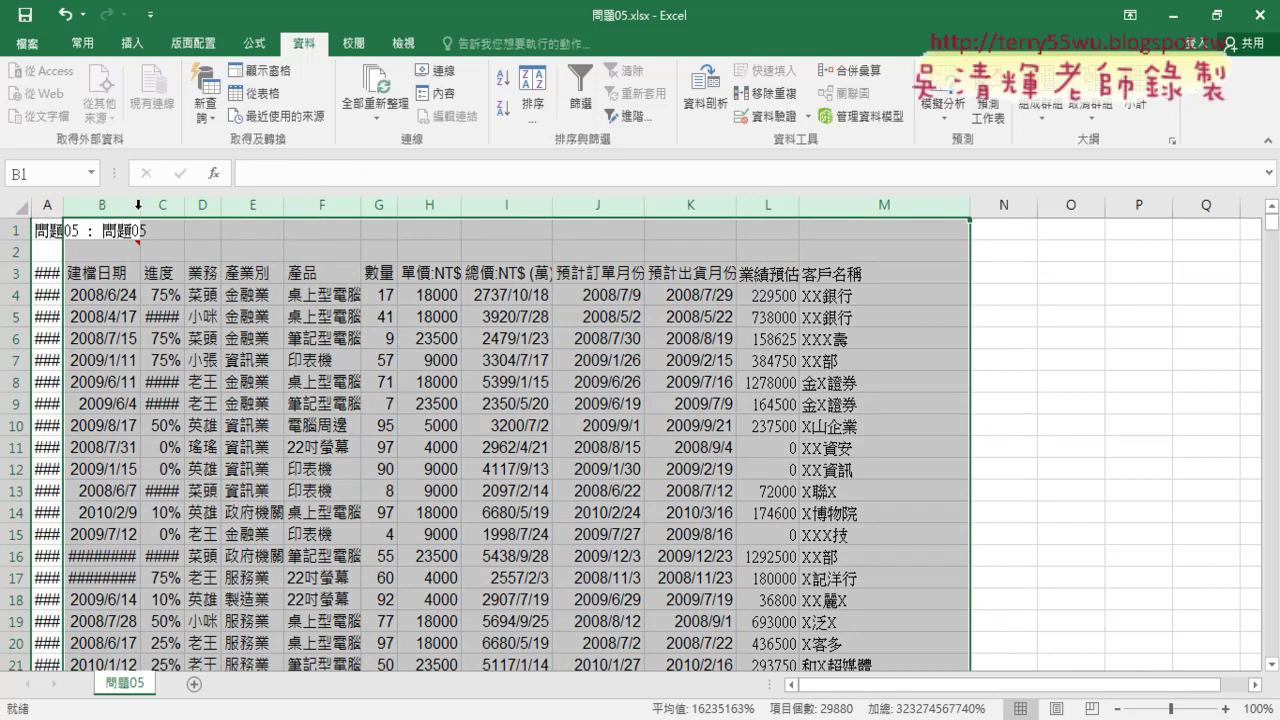
double_click(138, 204)
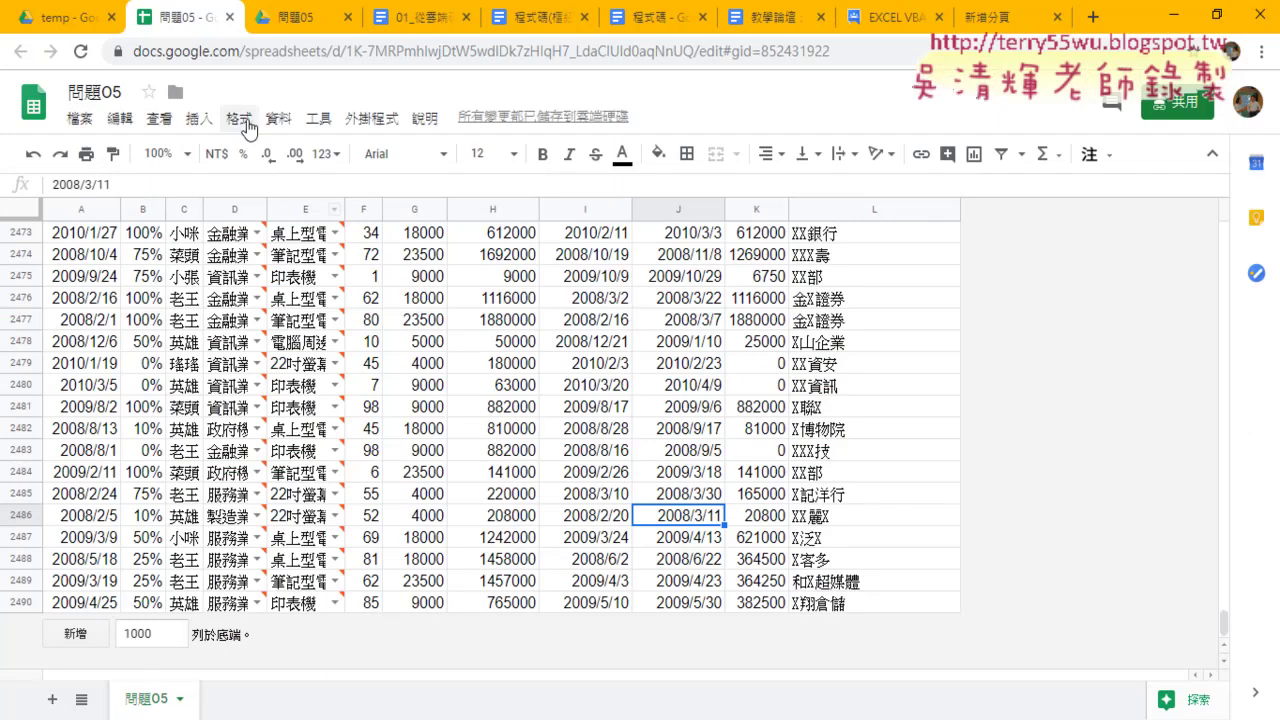
Show the Google Drive temp folder listing 問題05 and 問題05.xlsx
left_click(78, 20)
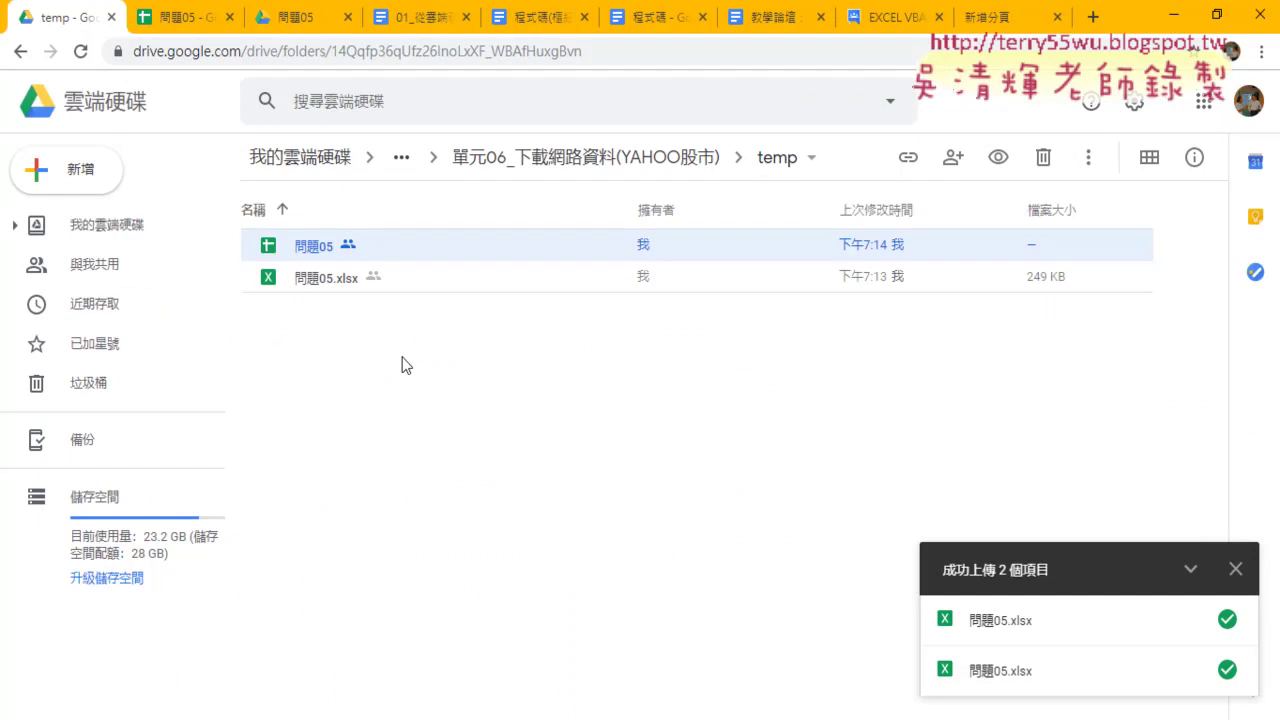